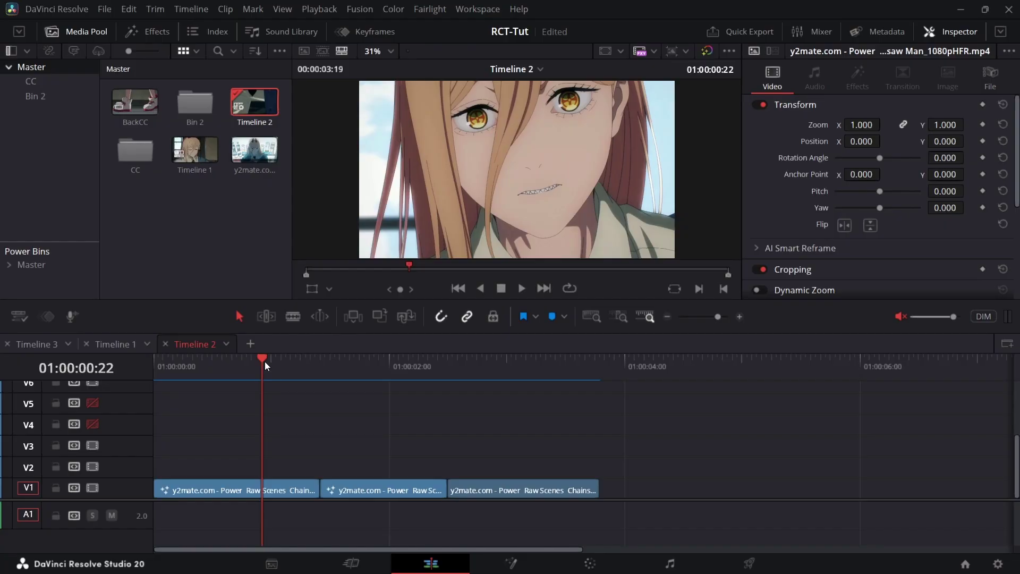
Step: Delete the third clip from track V1
left_click(286, 364)
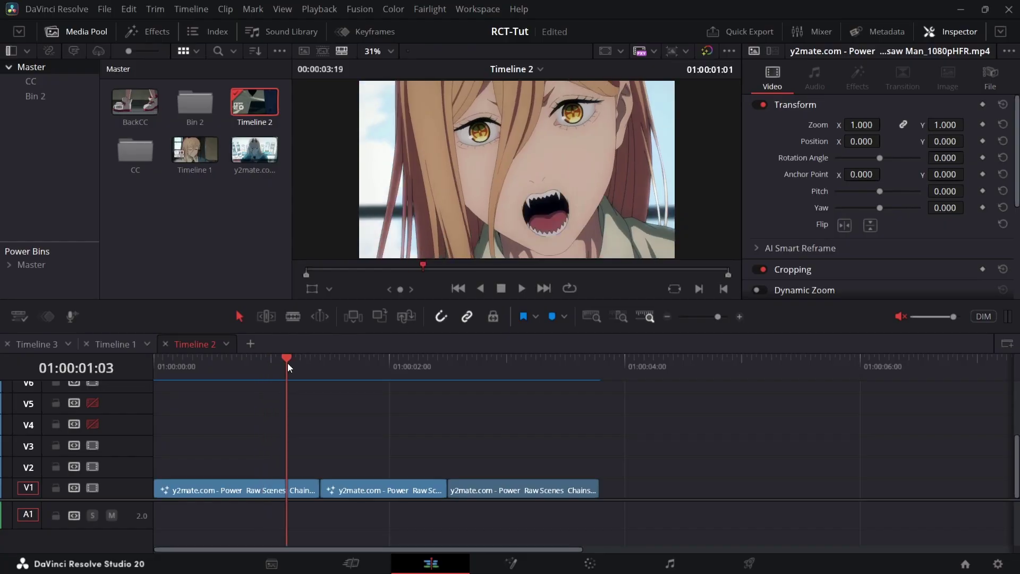
left_click(576, 365)
left_click_drag(283, 376, 292, 404)
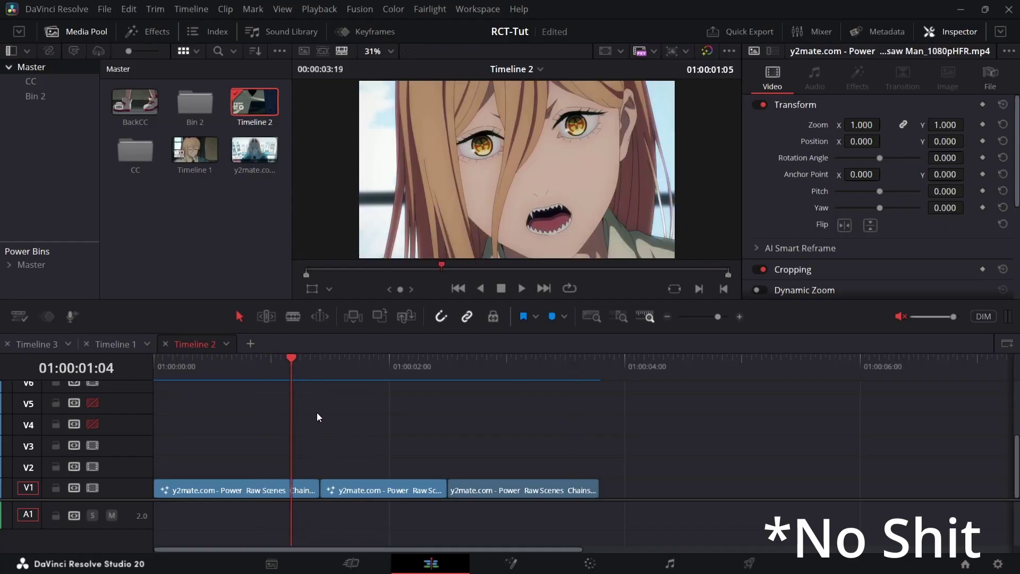
left_click(522, 485)
key("Delete")
Step: Move the second clip up to V2 and keep one duplicate copy on V3
left_click(351, 372)
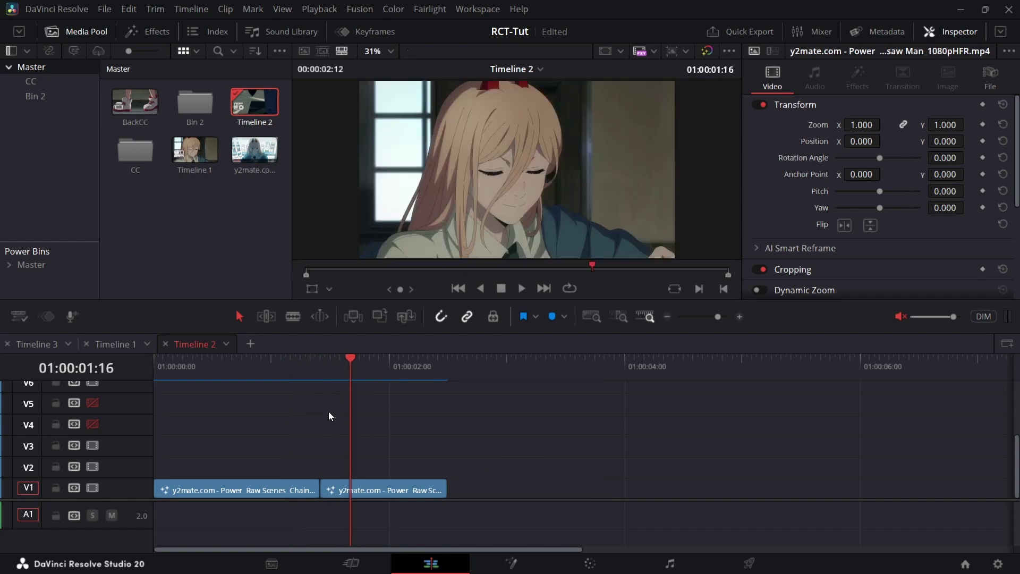
left_click_drag(363, 487, 362, 468)
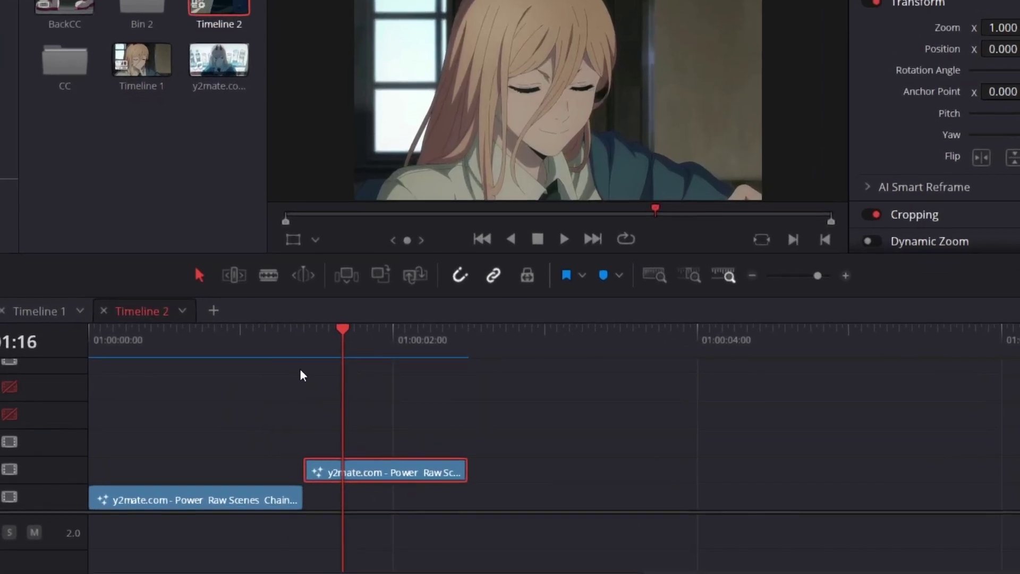
left_click(300, 374)
key("Right")
key("Right")
key("Right")
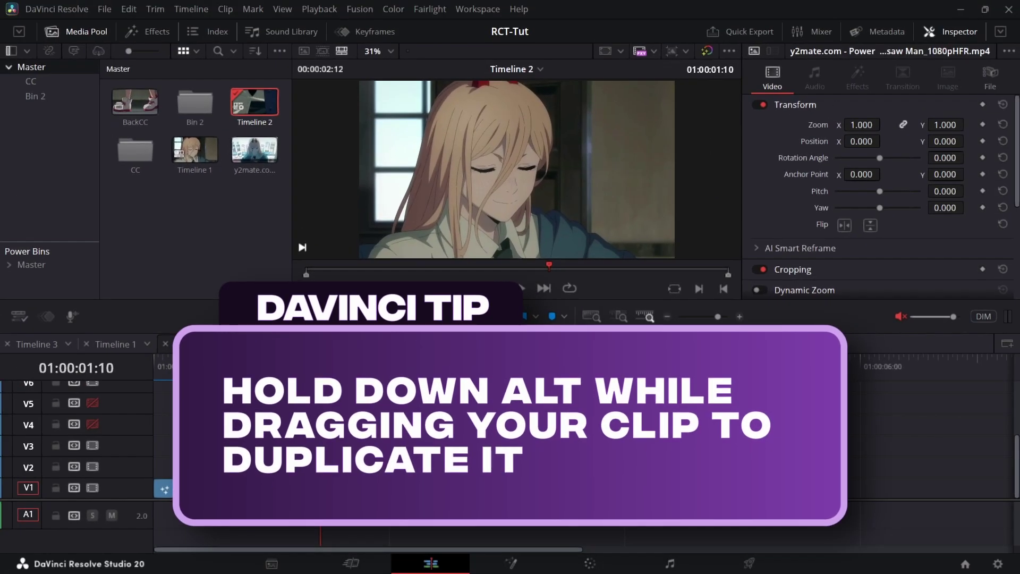
key("ctrl+z")
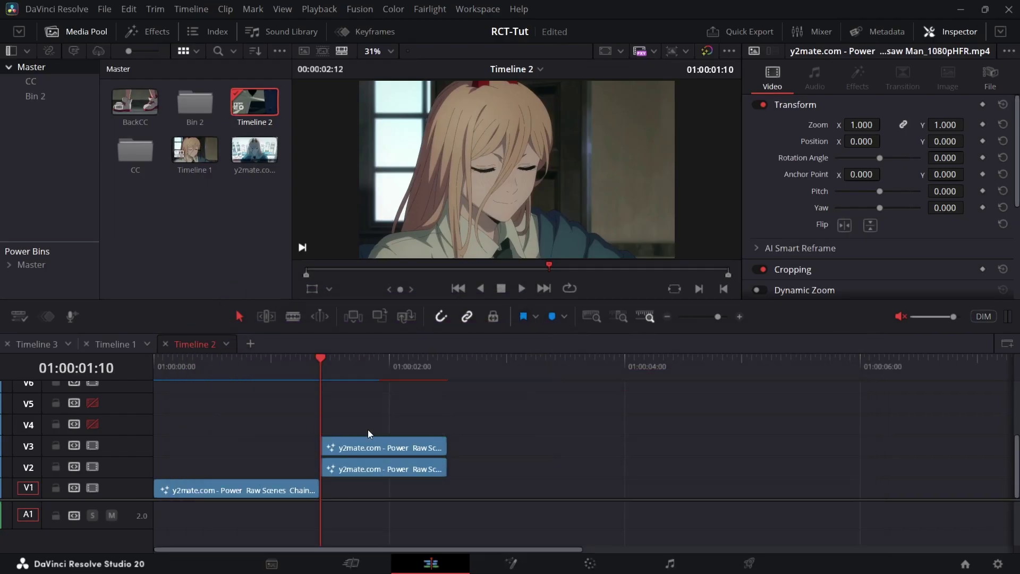
scroll(366, 450, "up", 1)
left_click(399, 452)
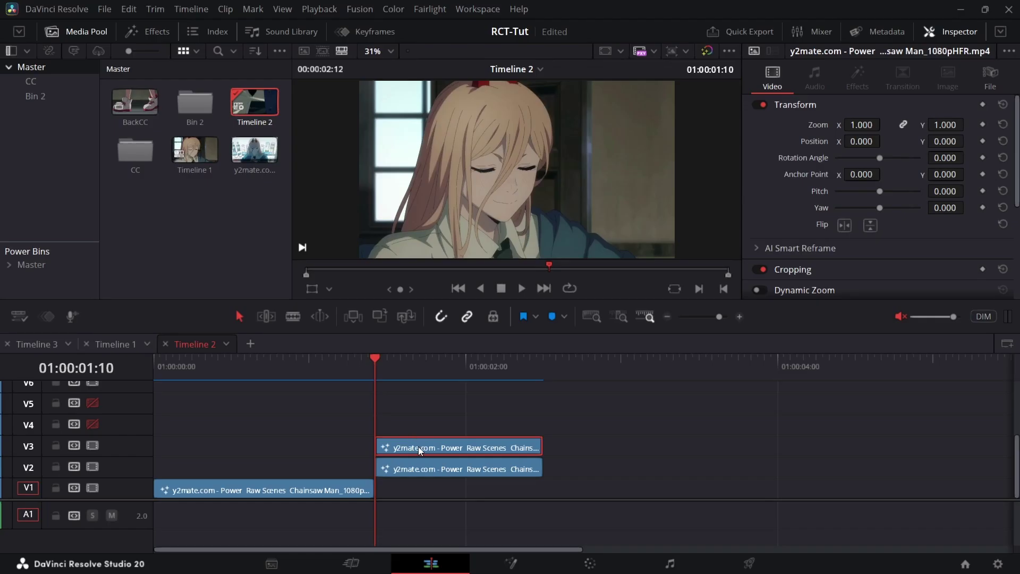
Step: Apply Freeze Frame to the V3 copy via Change Clip Speed and shift it 7 frames left
right_click(418, 446)
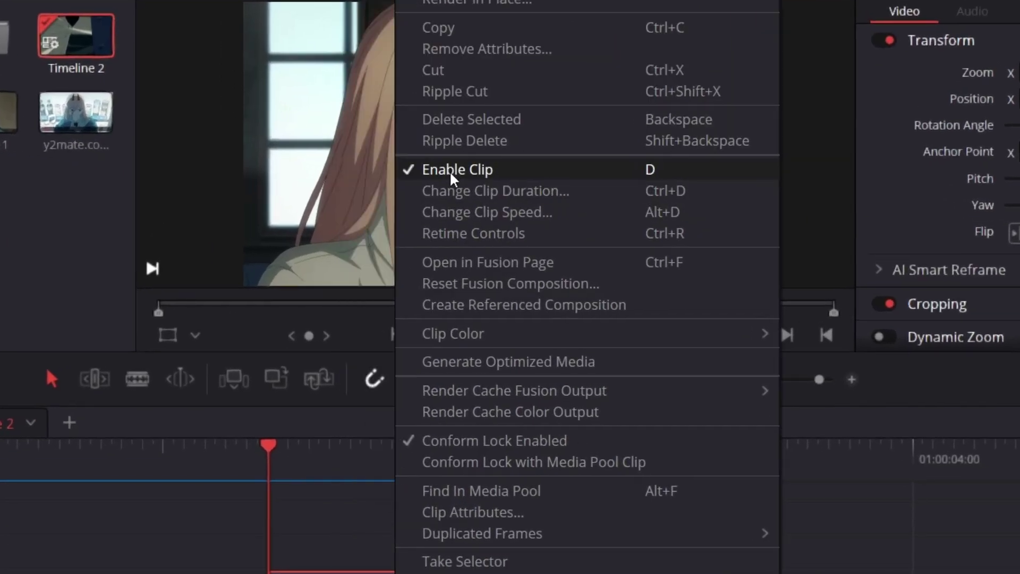
left_click(464, 214)
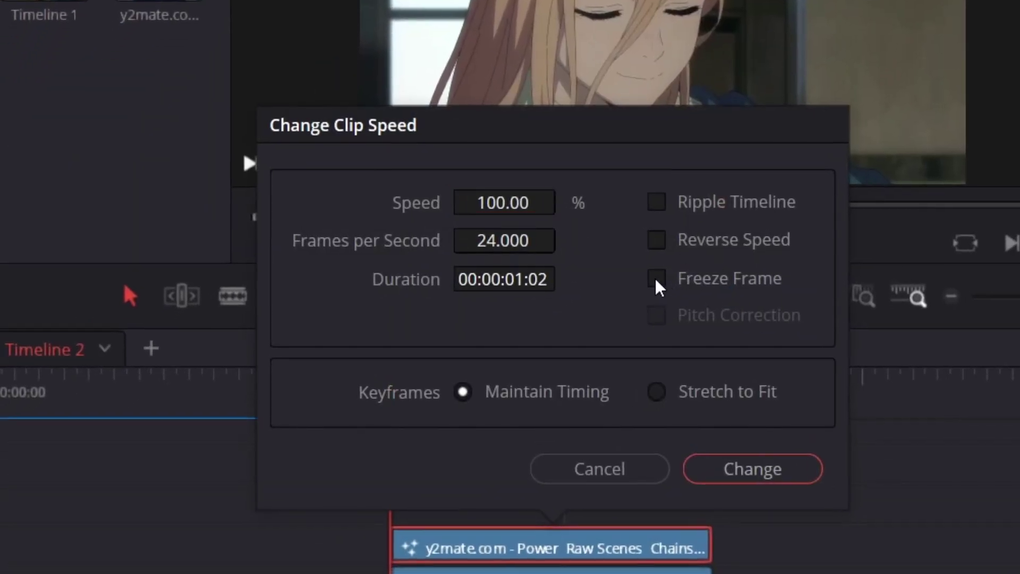
left_click(656, 277)
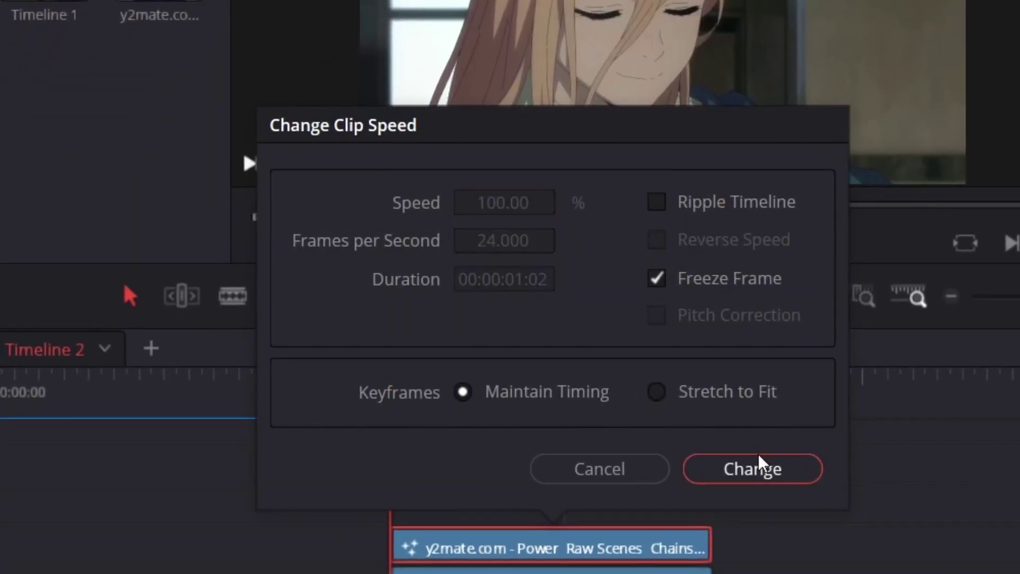
left_click(753, 469)
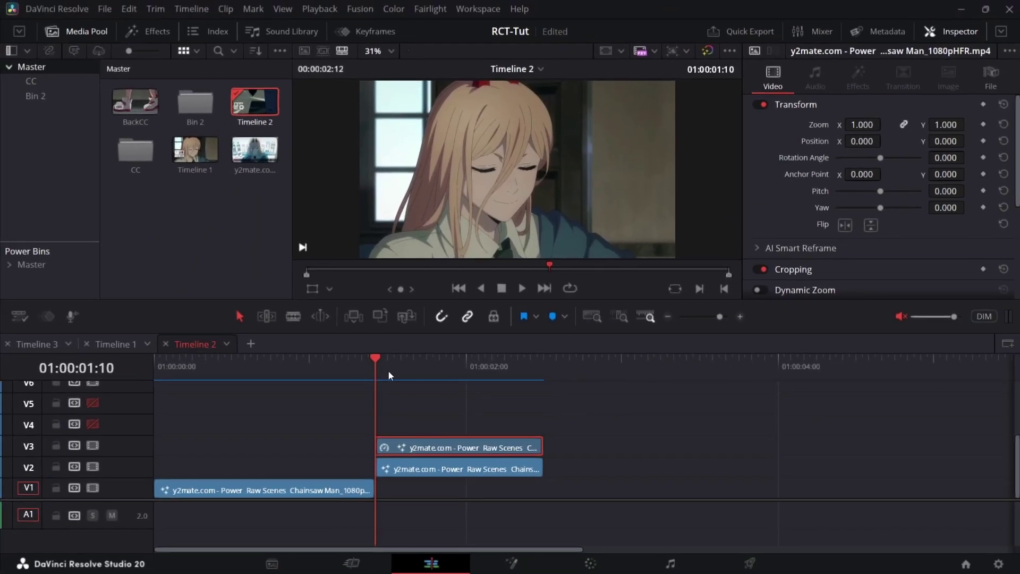
left_click_drag(392, 380, 440, 377)
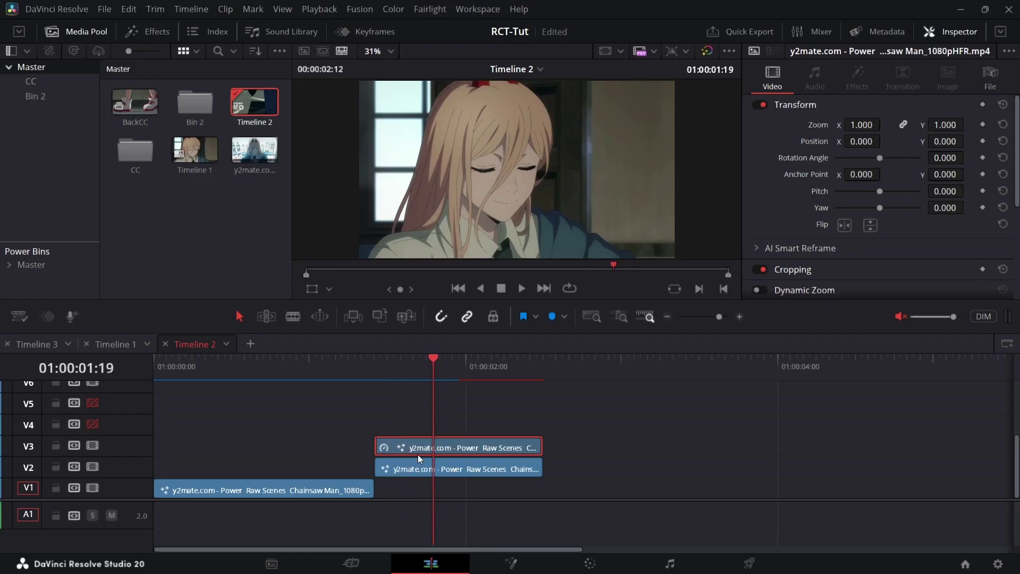
left_click_drag(391, 445, 346, 449)
Step: Blade the freeze frame at the playhead, delete the rest, and move the piece to V2
left_click_drag(419, 357, 380, 381)
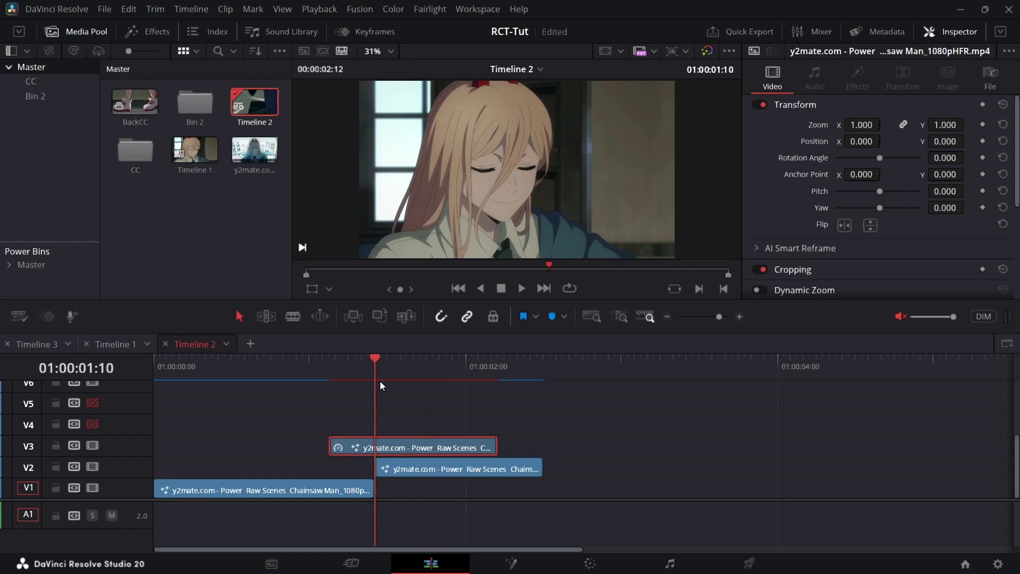
key("ctrl+b")
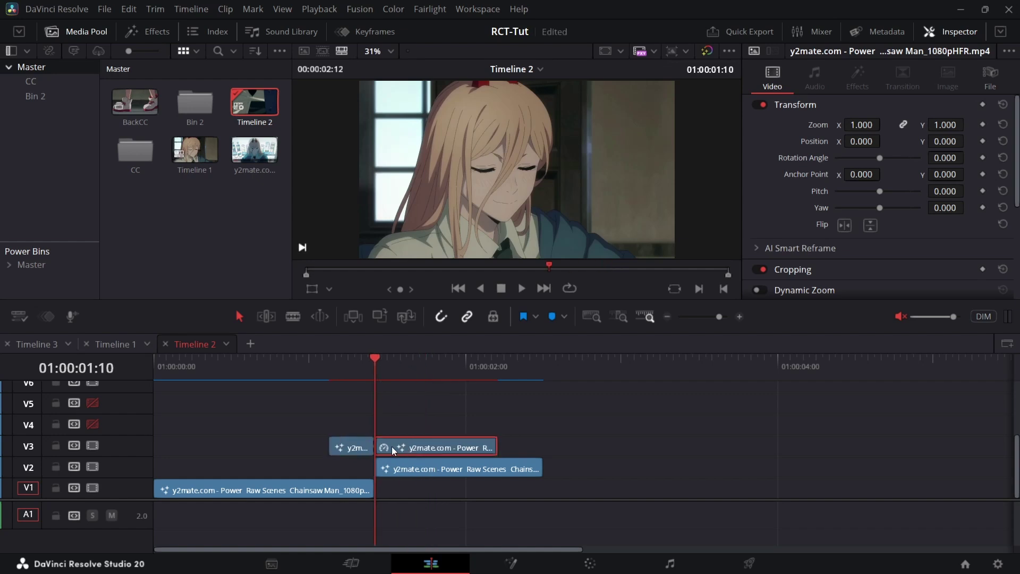
key("Delete")
left_click_drag(353, 451, 353, 458)
left_click(305, 375)
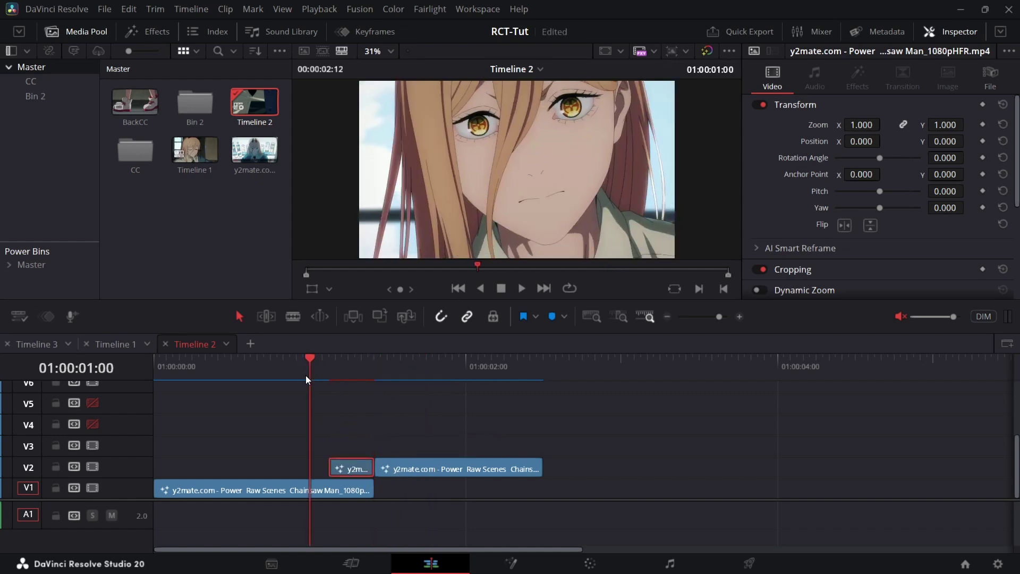
key("space")
key("space")
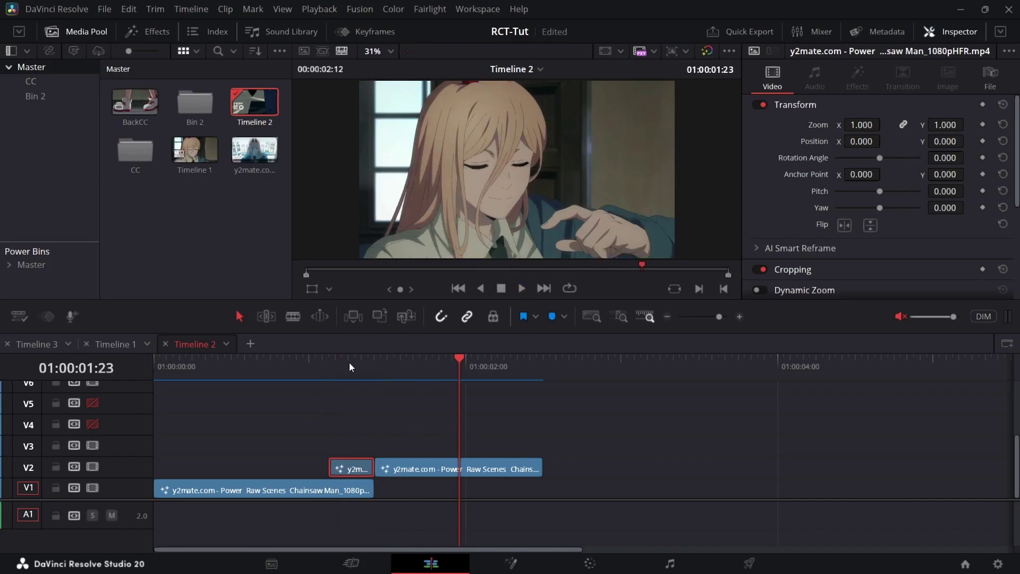
left_click(389, 374)
key("Right")
left_click(356, 373)
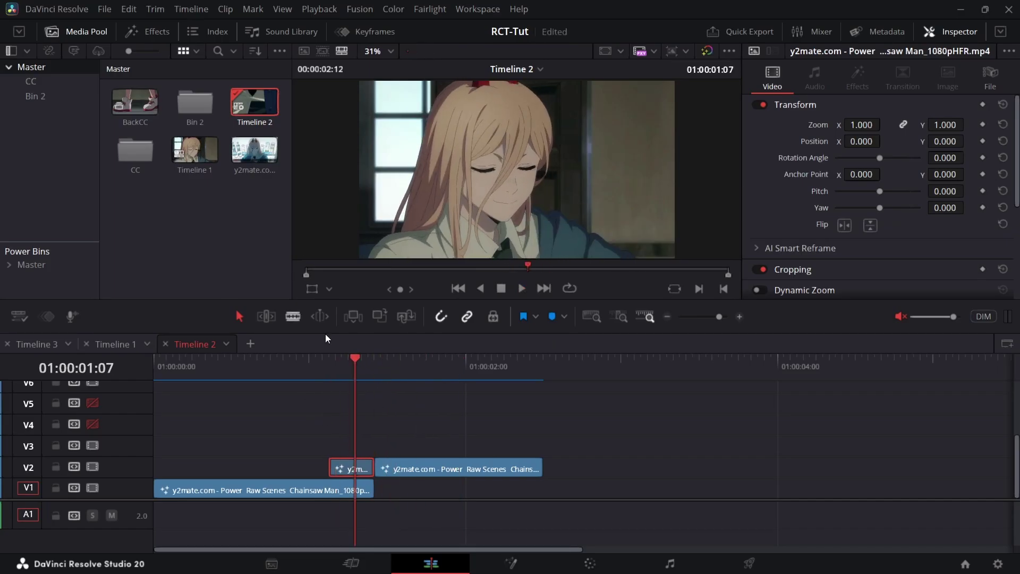
Step: Turn the short V2 piece into a compound clip named 'Transition' in the CC bin
left_click(41, 78)
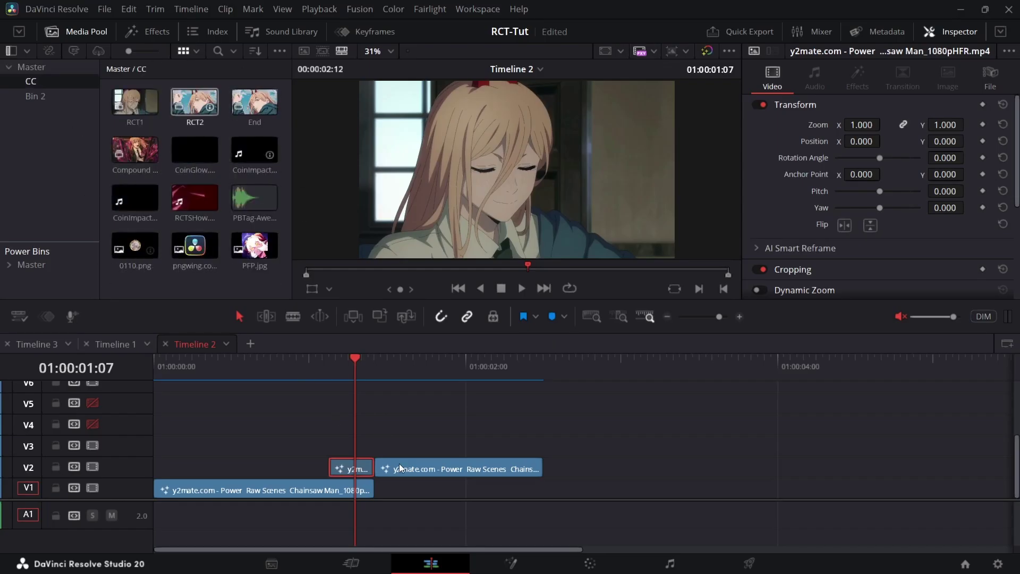
key("alt+c")
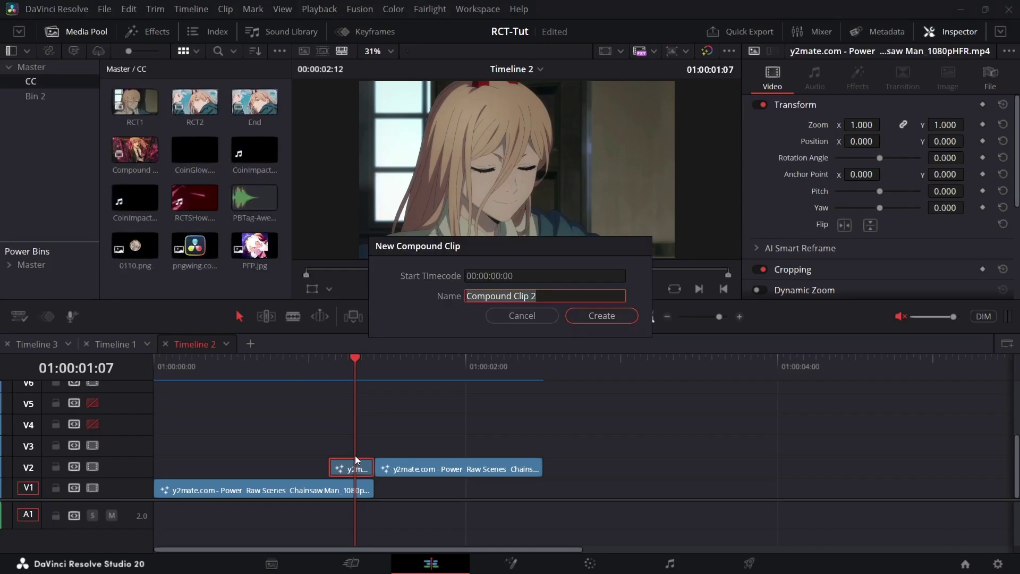
key("BackSpace")
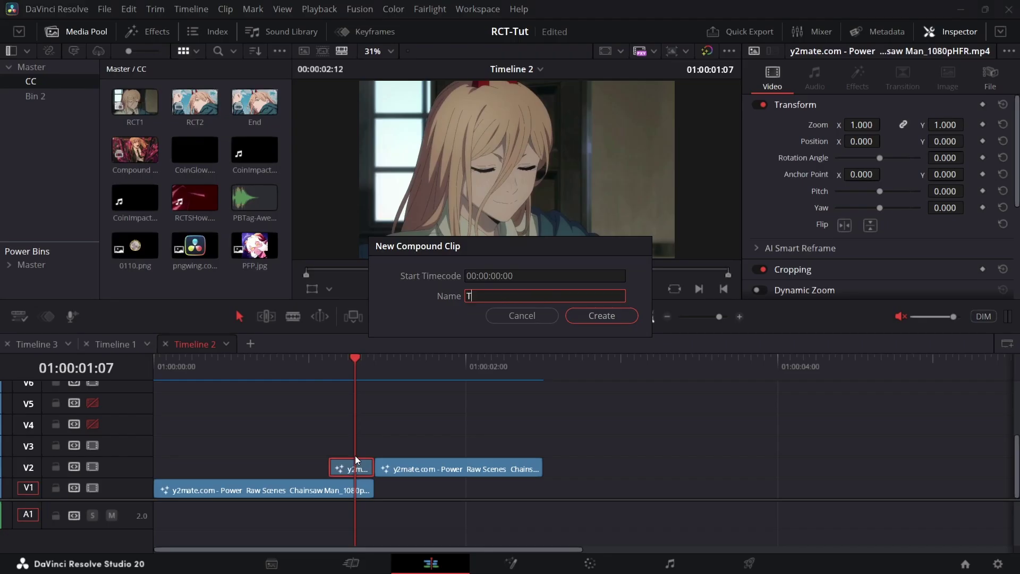
type("Transition")
key("Return")
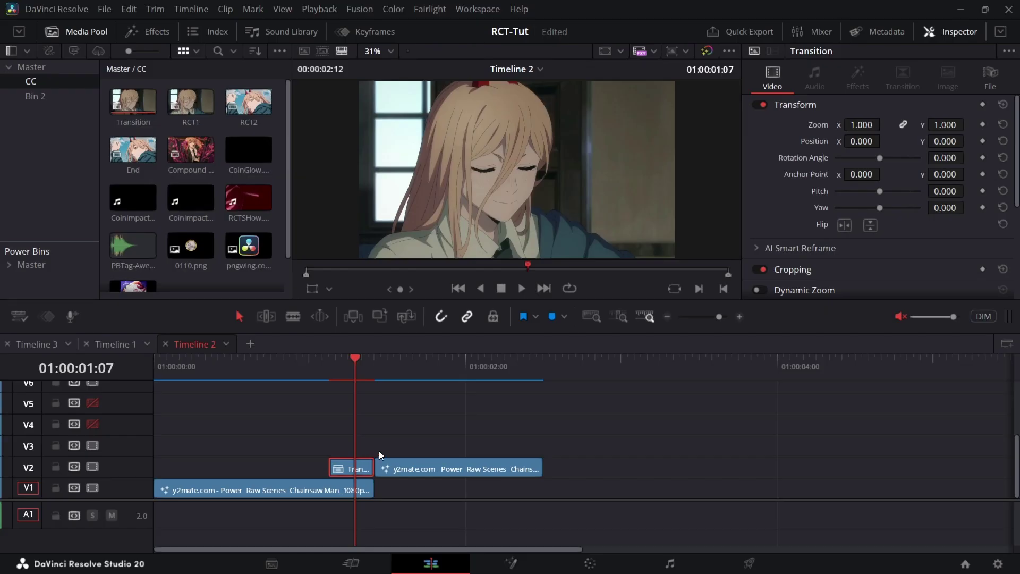
Step: Open the Transition clip on the Fusion page and widen the viewer area
key("shift+5")
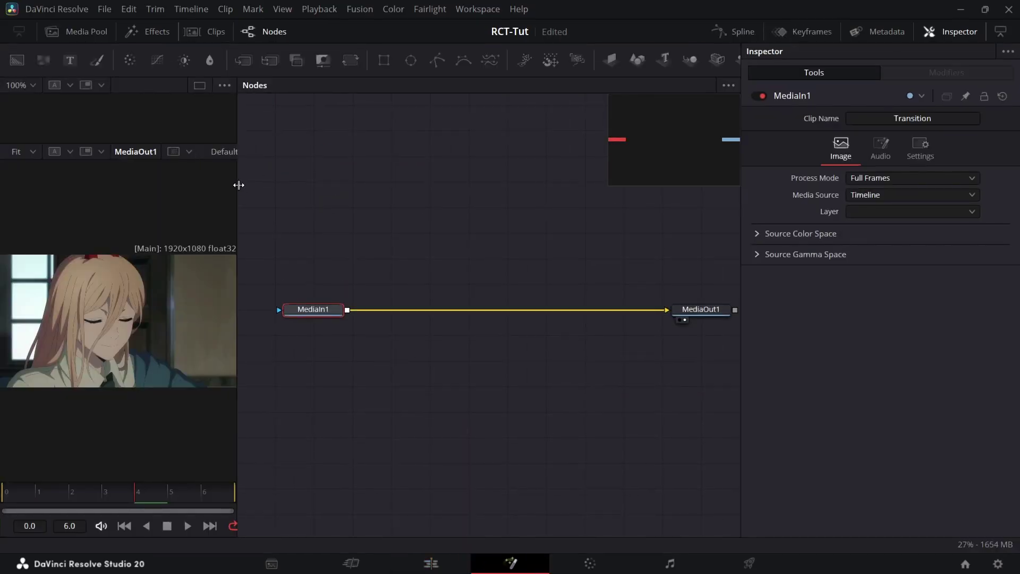
left_click_drag(239, 185, 305, 187)
left_click(445, 276)
Step: Add a Rectangle1 node as MediaIn1's mask and adjust its Width toward a thin strip
key("shift+space")
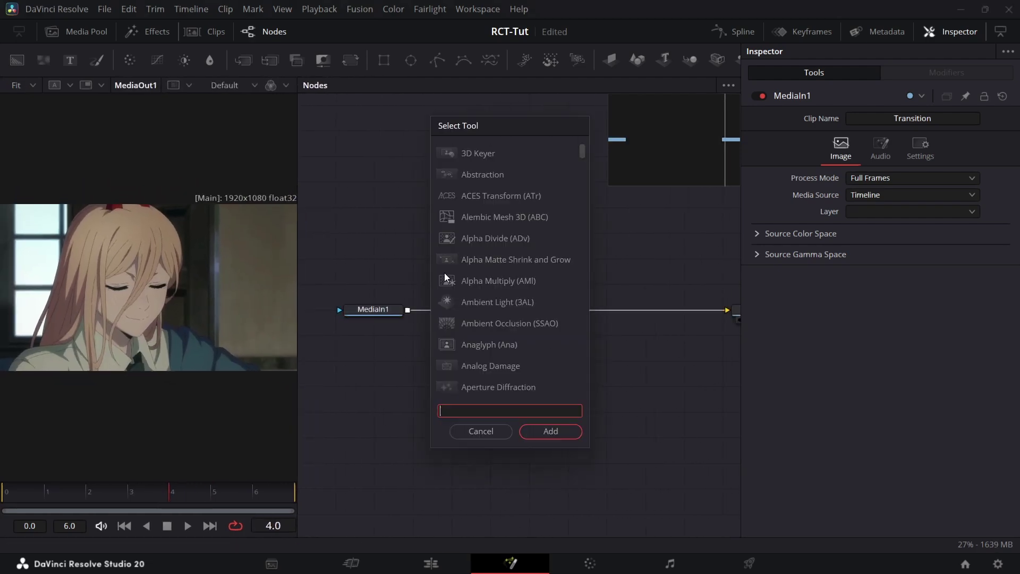
type("rct")
key("Return")
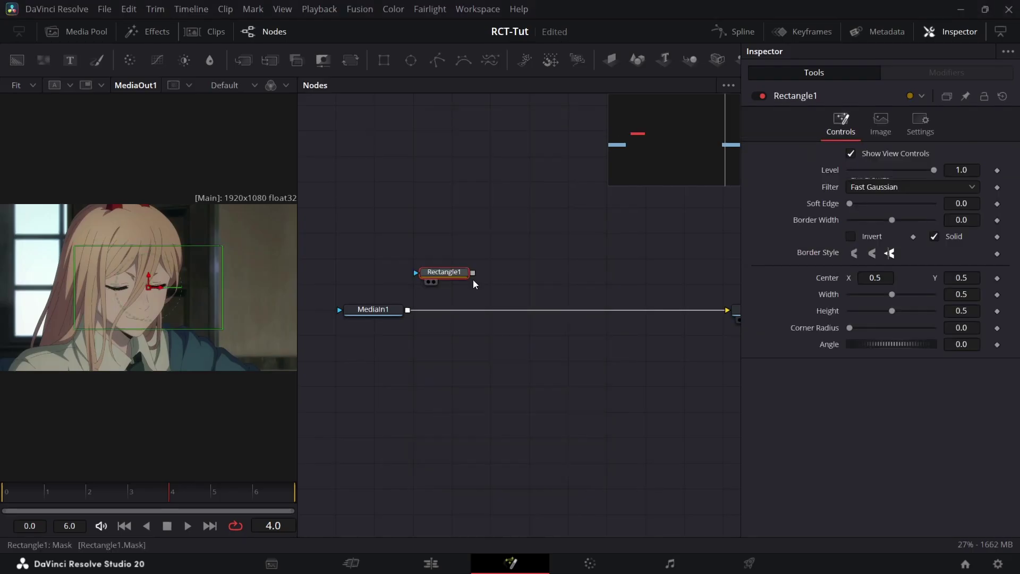
left_click_drag(472, 272, 399, 279)
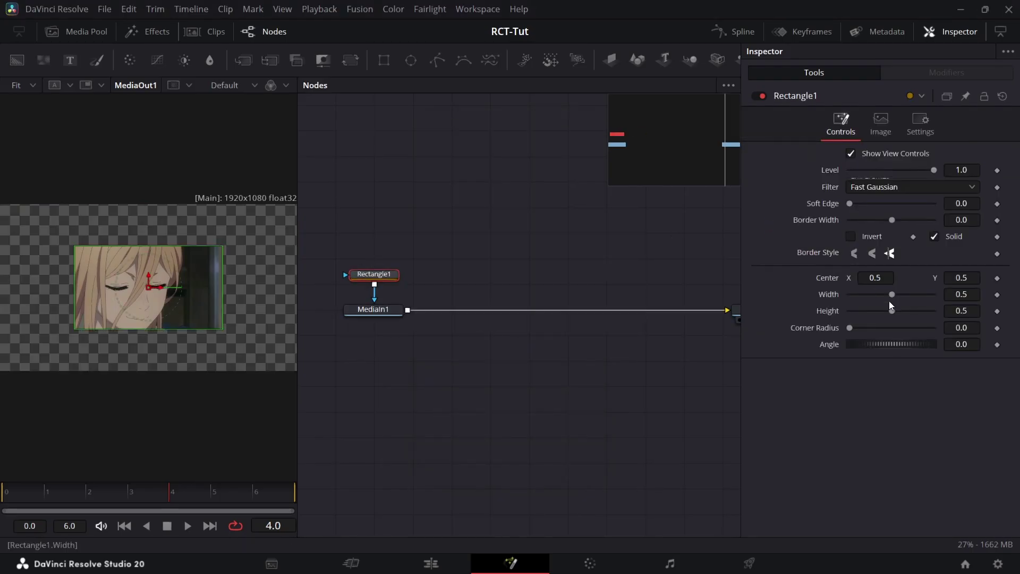
left_click_drag(891, 294, 958, 301)
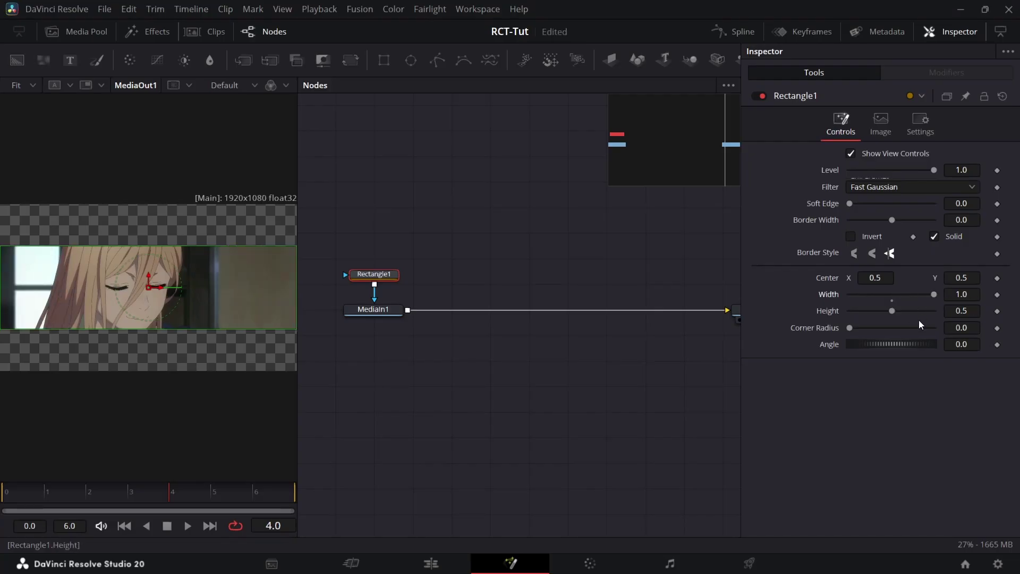
left_click_drag(932, 296, 970, 321)
Step: Keyframe Rectangle1's Width from 0 at frame 0 to full width at frame 6
left_click_drag(933, 292, 779, 313)
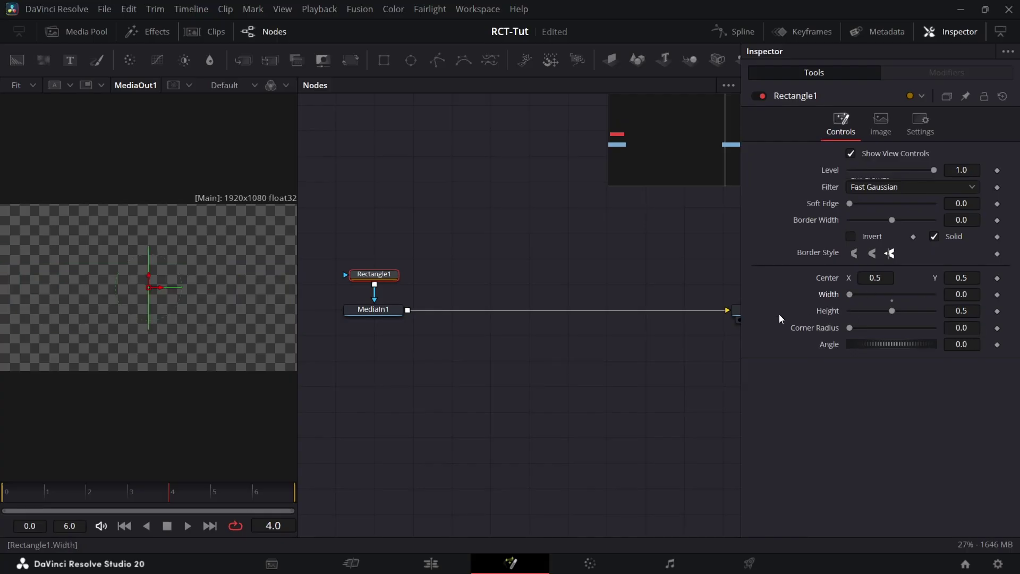
left_click_drag(113, 500, 5, 494)
left_click(997, 294)
left_click(270, 493)
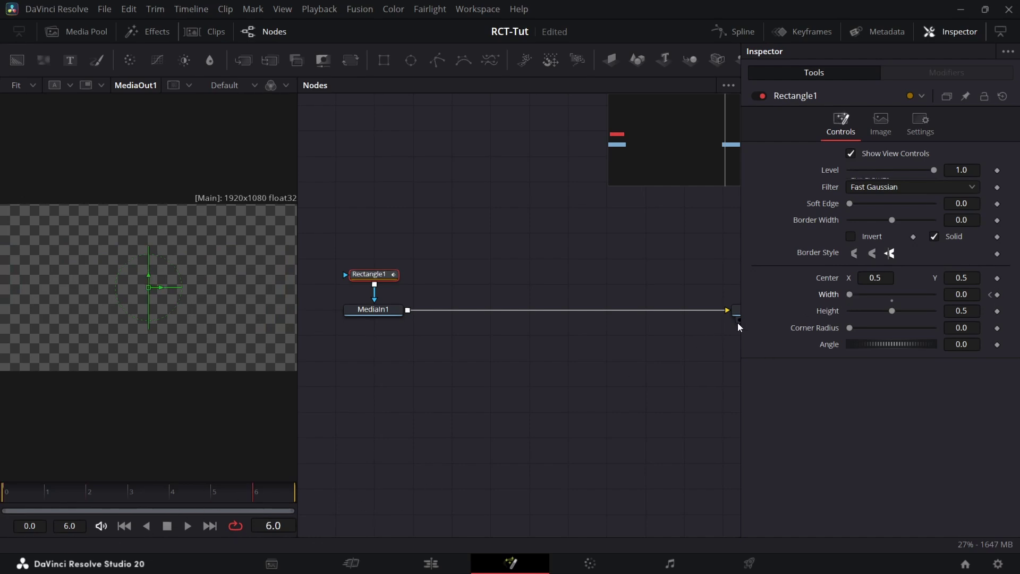
left_click_drag(852, 292, 934, 292)
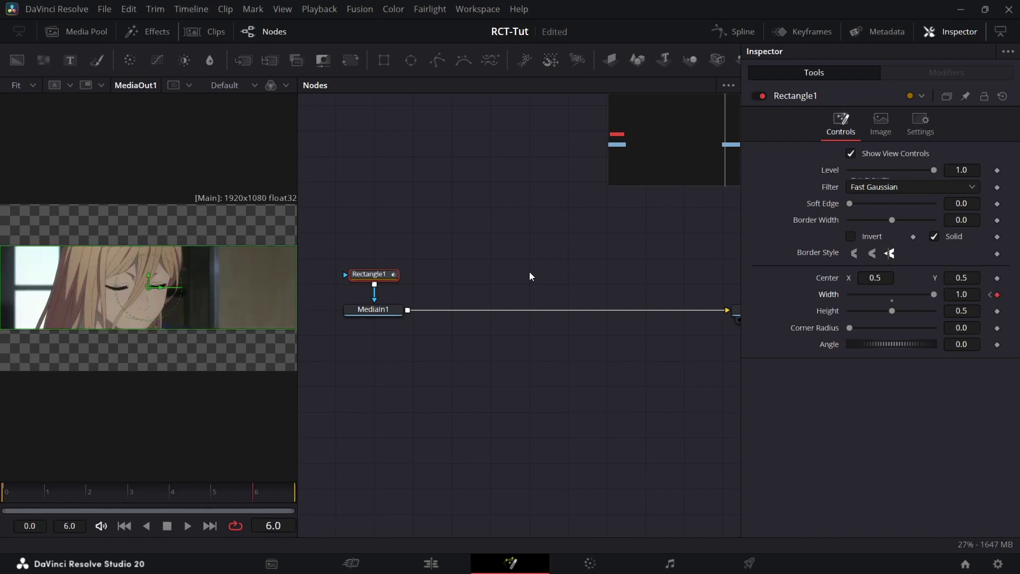
Step: Loop-play the width animation, revert Width to 0.0, and save the project
left_click(2, 499)
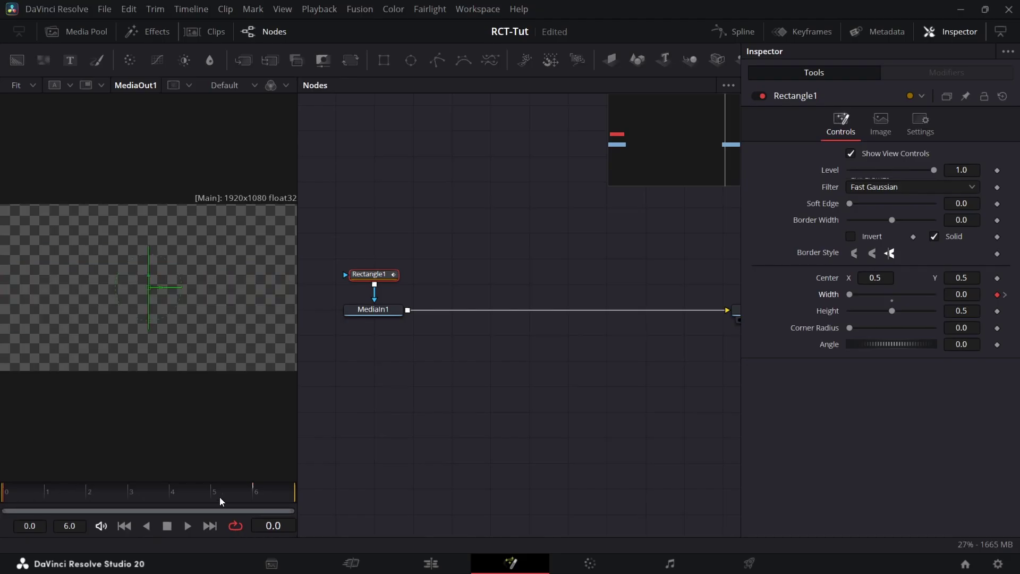
key("space")
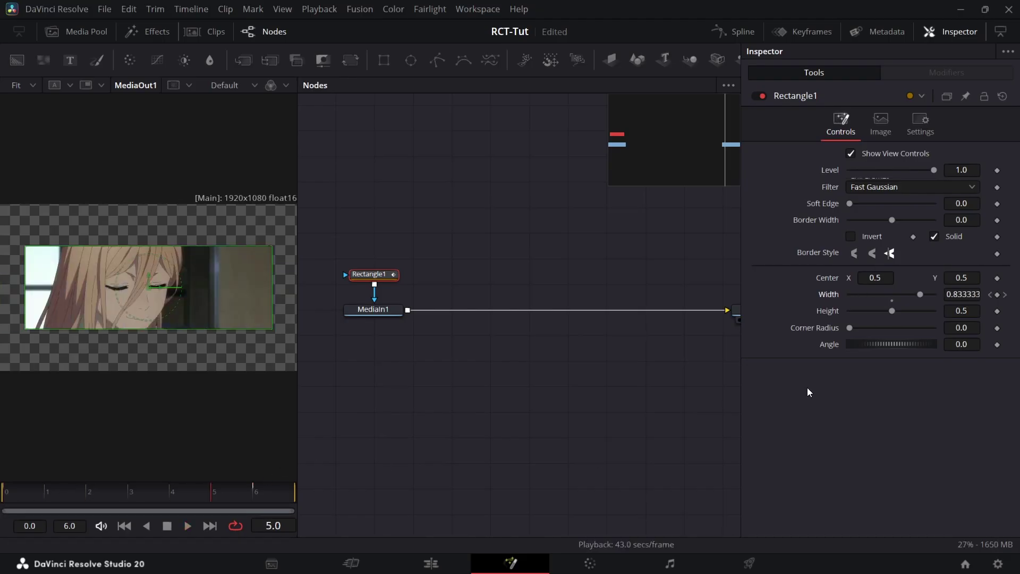
key("ctrl+z")
key("ctrl+s")
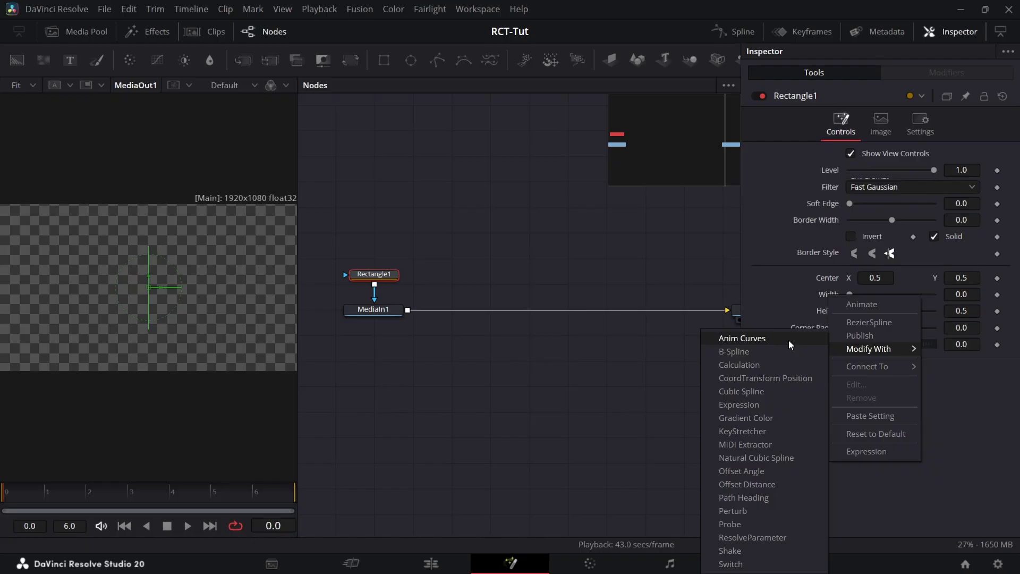
Step: Apply an Anim Curves modifier to Rectangle1's Width and show its controls
left_click(791, 308)
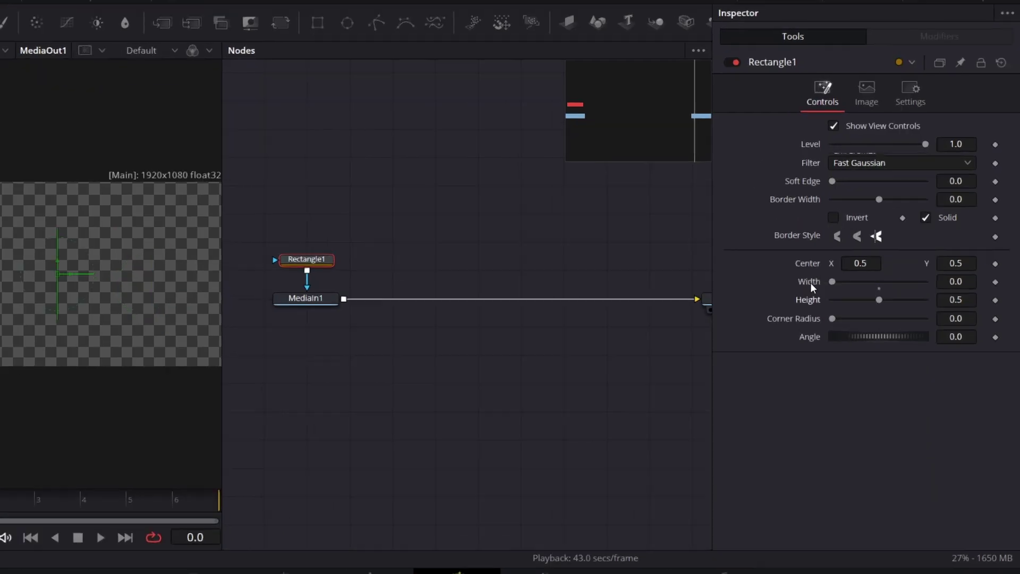
right_click(830, 295)
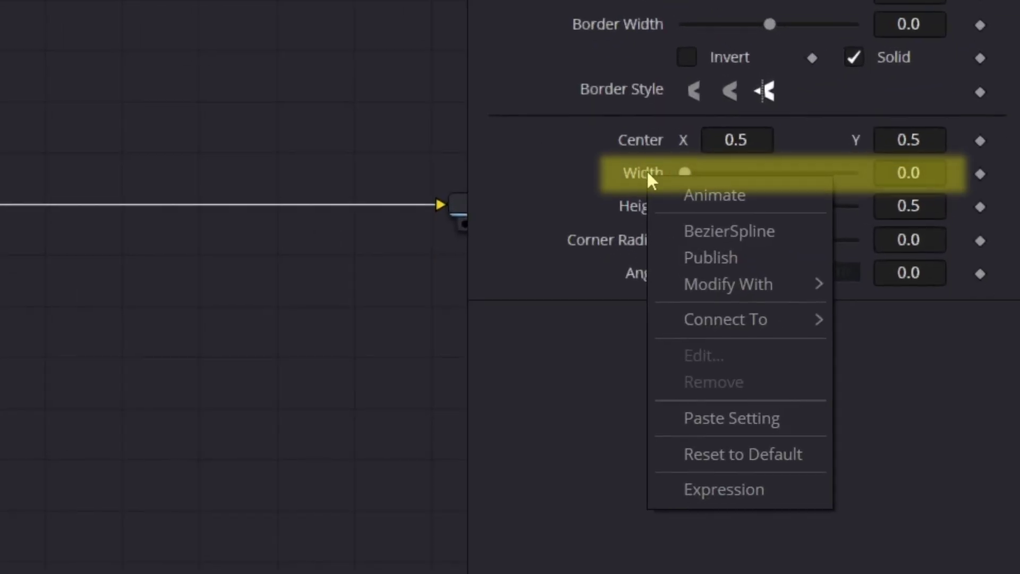
mouse_move(696, 289)
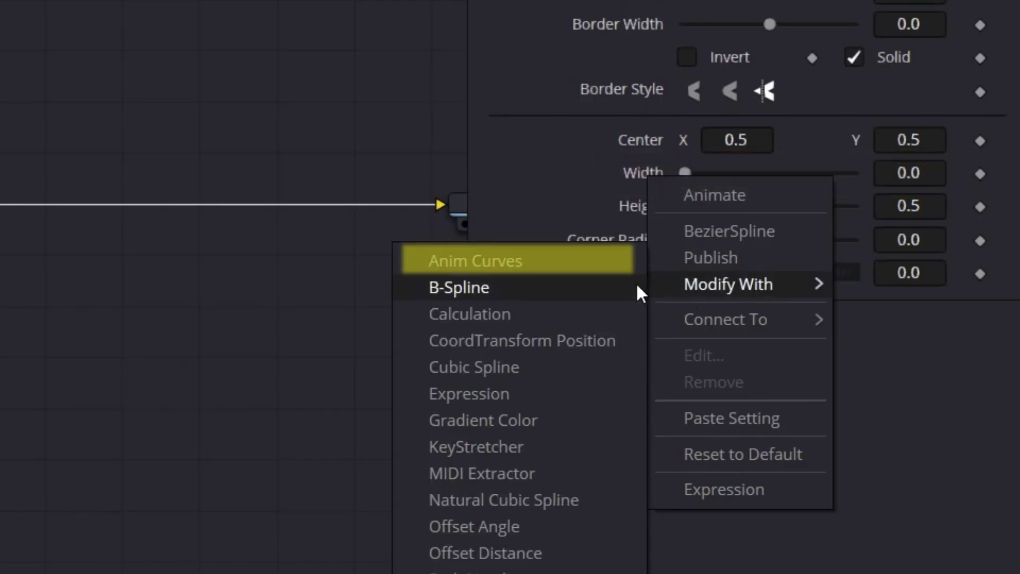
left_click(563, 260)
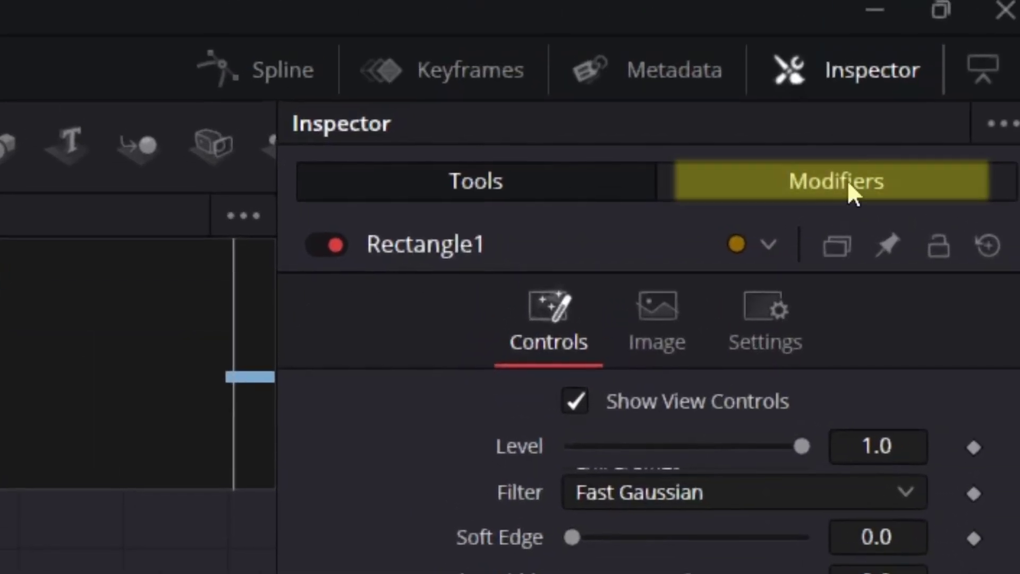
left_click(847, 180)
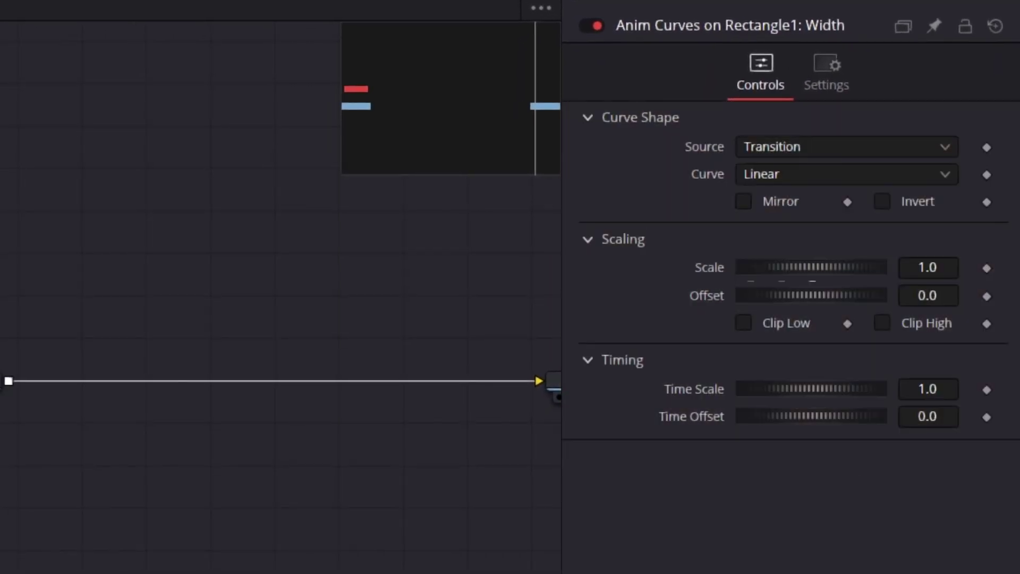
Step: Set the Anim Curves Source to Duration and Curve to Custom
left_click(813, 148)
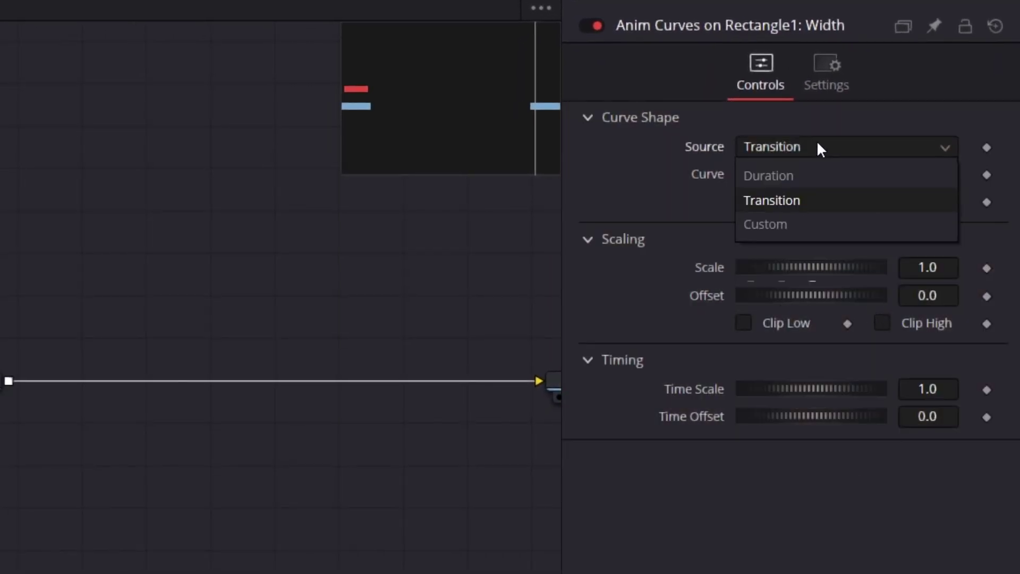
left_click(822, 180)
left_click(836, 175)
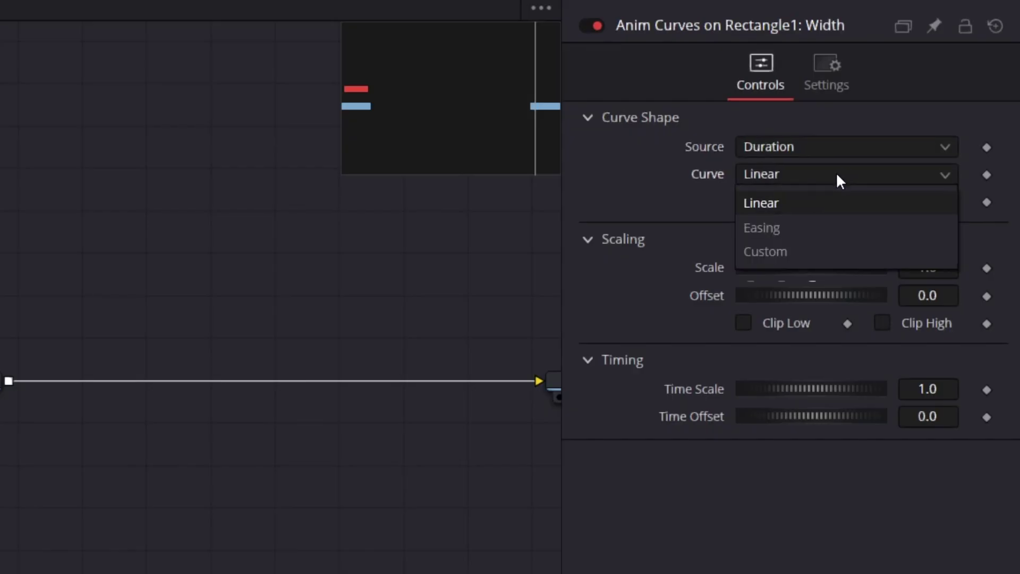
left_click(820, 251)
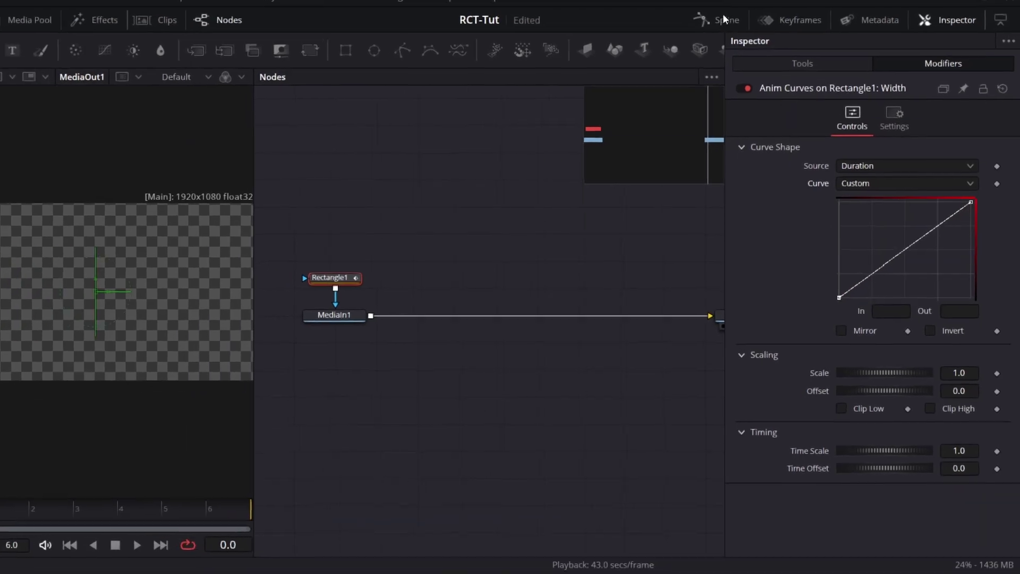
left_click(725, 19)
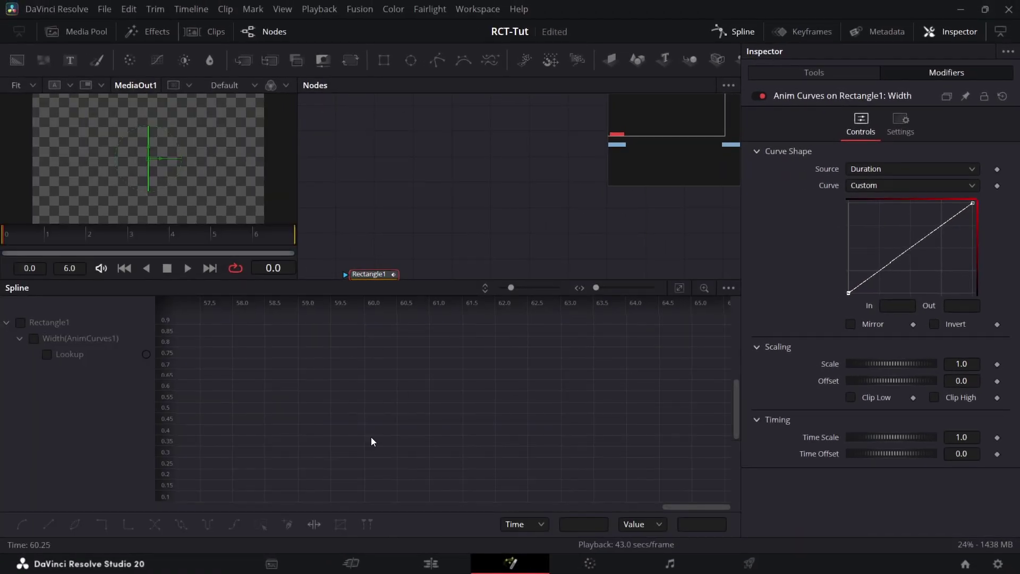
left_click(733, 33)
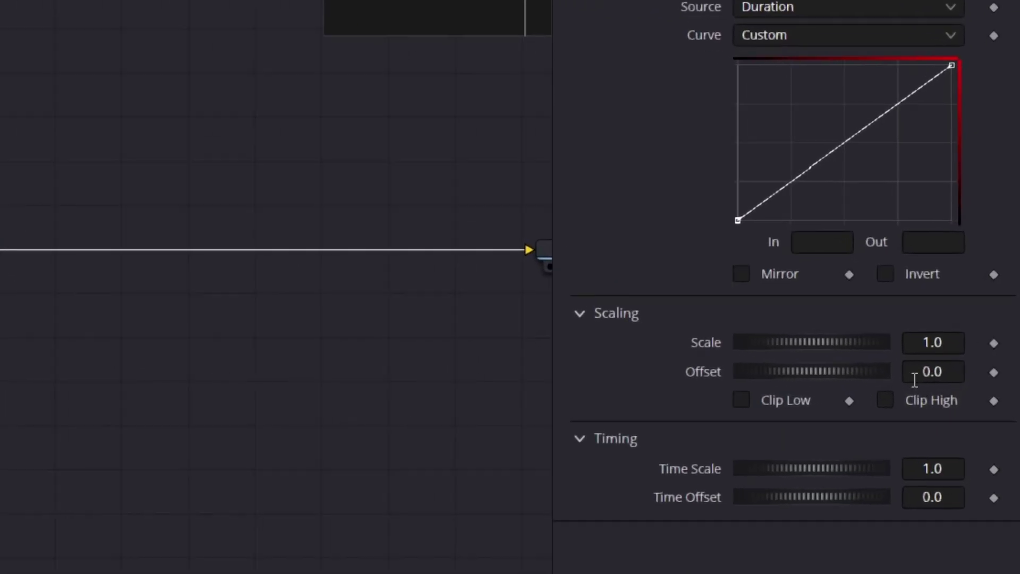
Step: Keep the modifier's Offset at 0.0 and begin editing the Scale value
left_click_drag(928, 374, 931, 374)
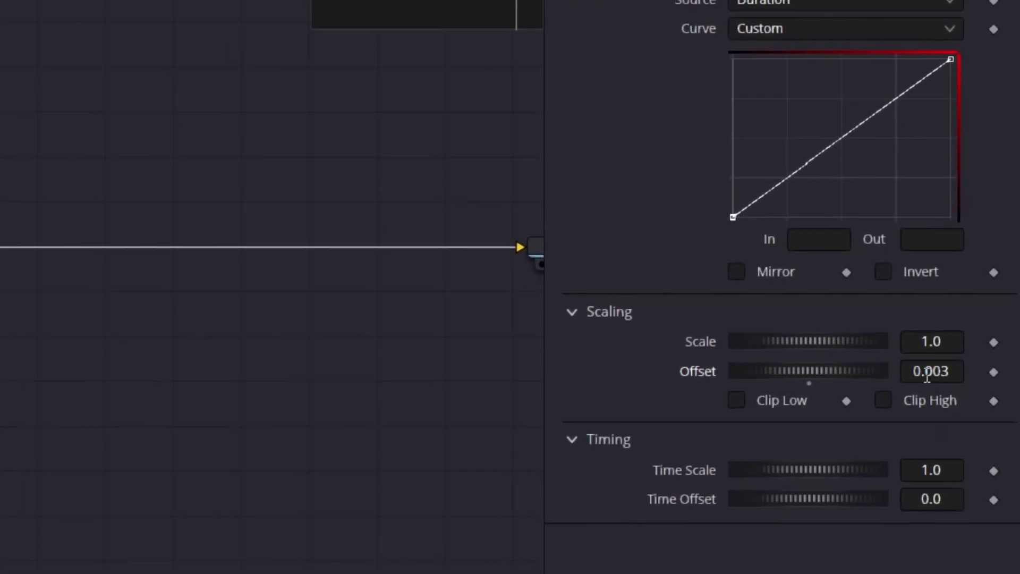
left_click(815, 383)
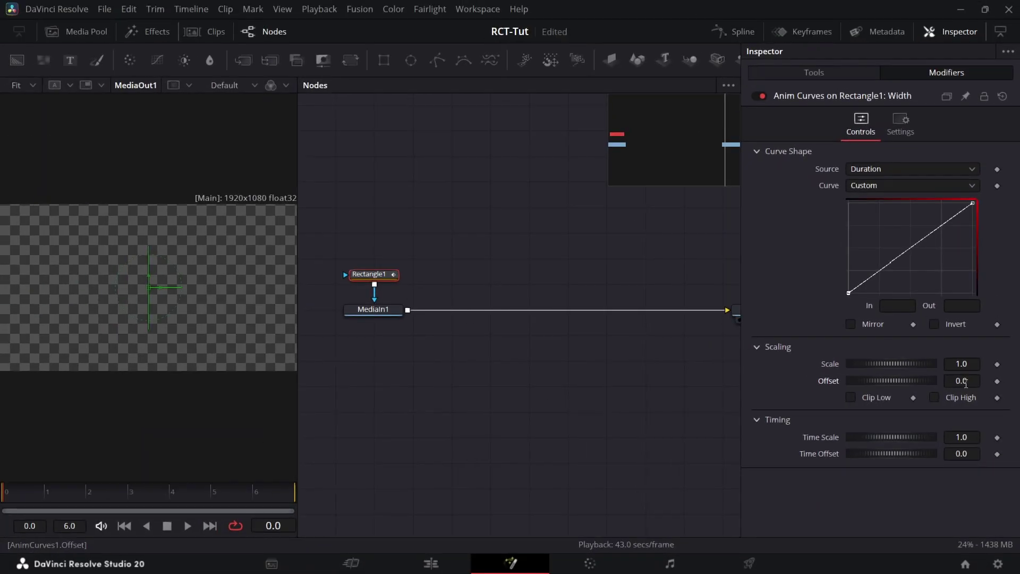
double_click(933, 373)
left_click(887, 378)
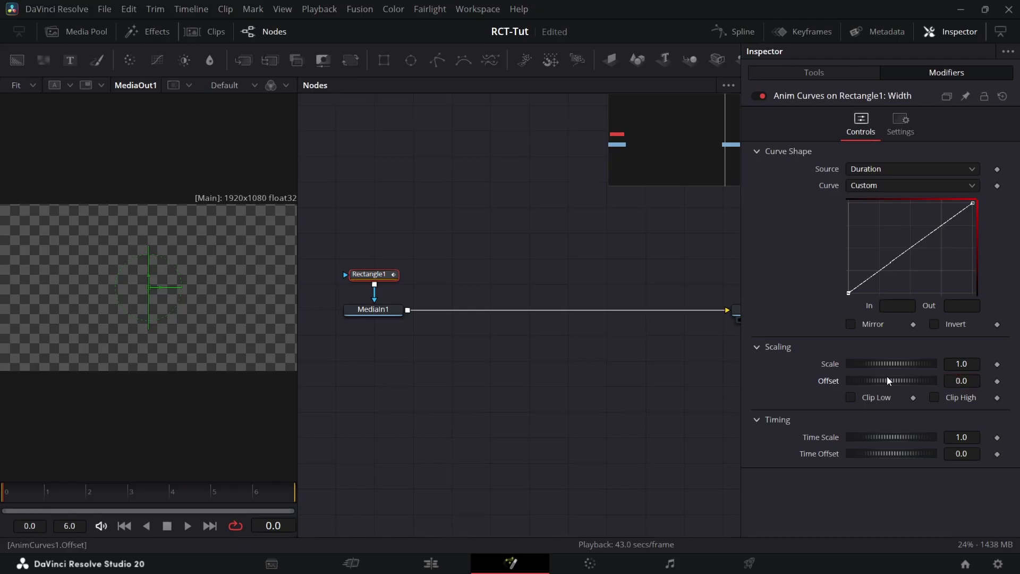
left_click(962, 363)
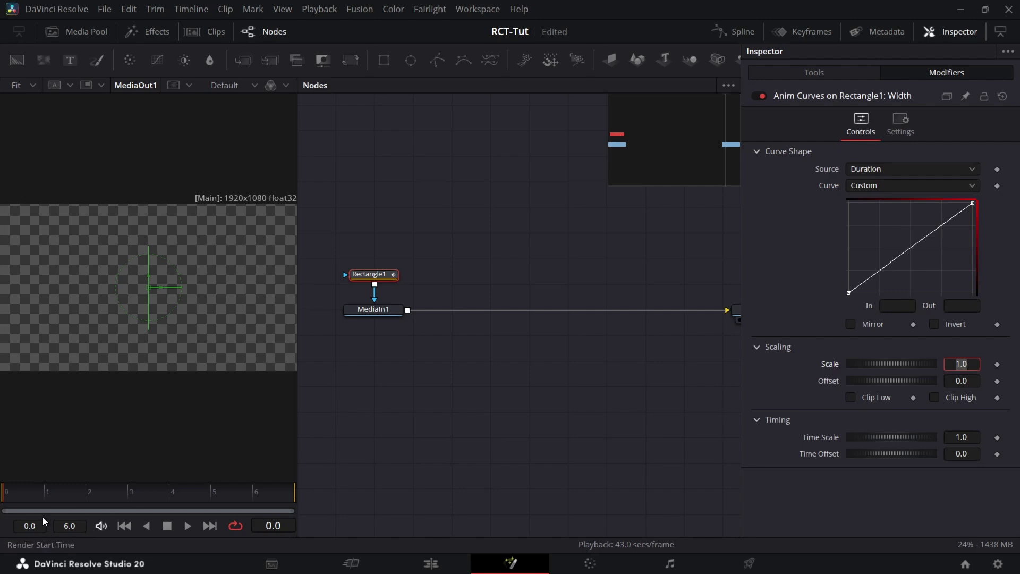
left_click_drag(49, 499, 272, 473)
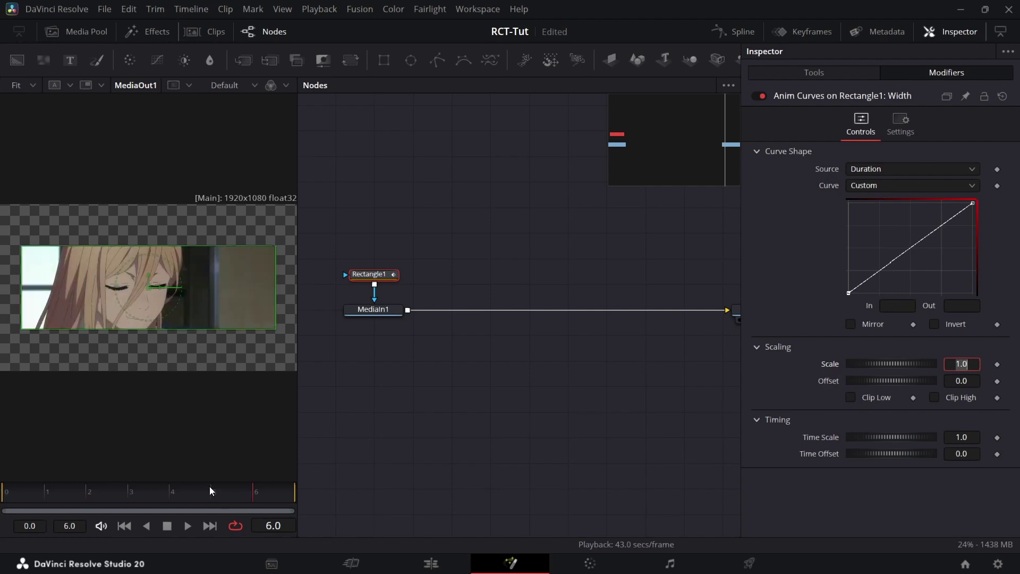
left_click(3, 496)
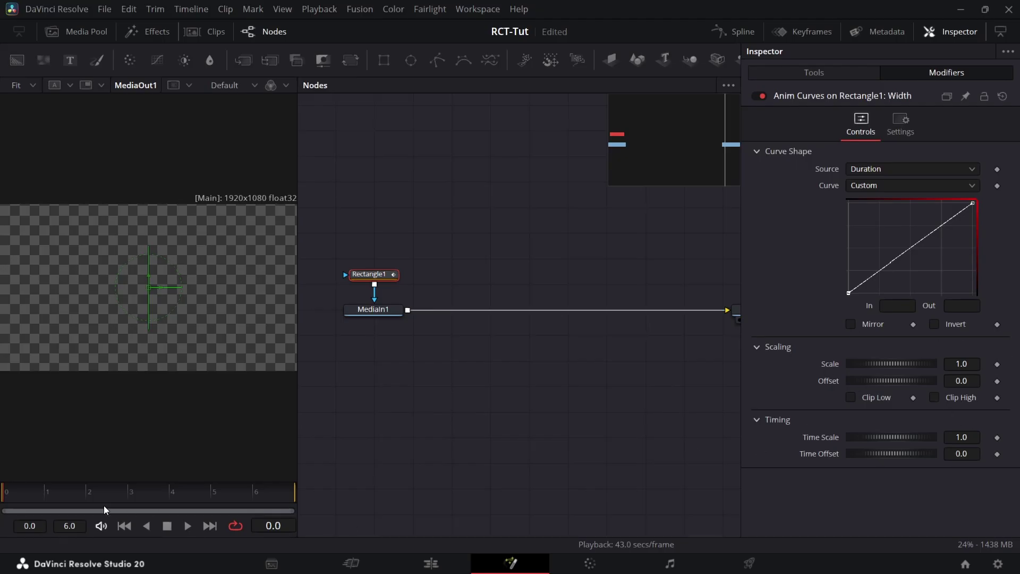
Step: Smooth the curve points and drag the Bezier handles so Width rises steeply early
key("space")
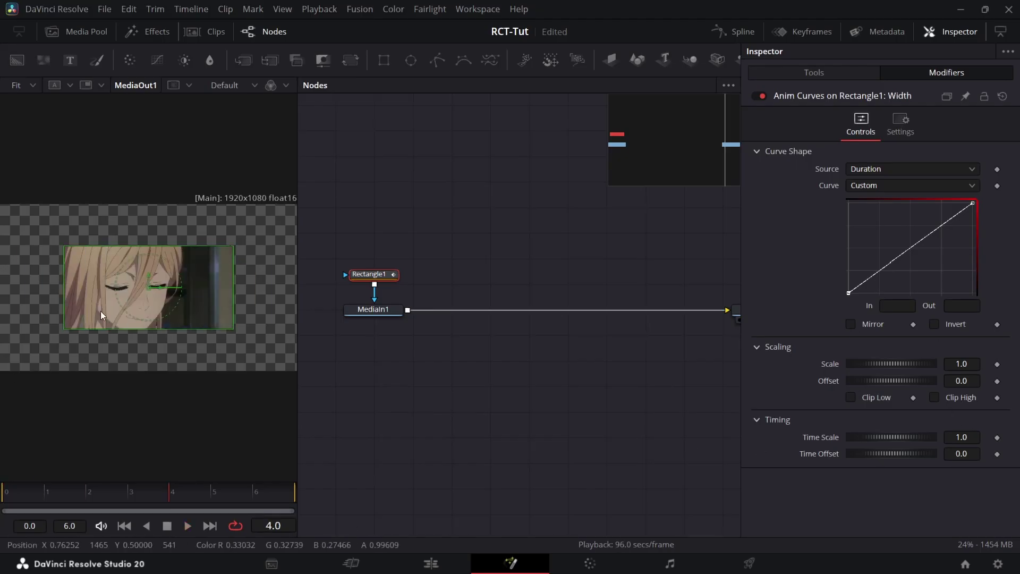
left_click_drag(82, 494, 3, 502)
key("shift+s")
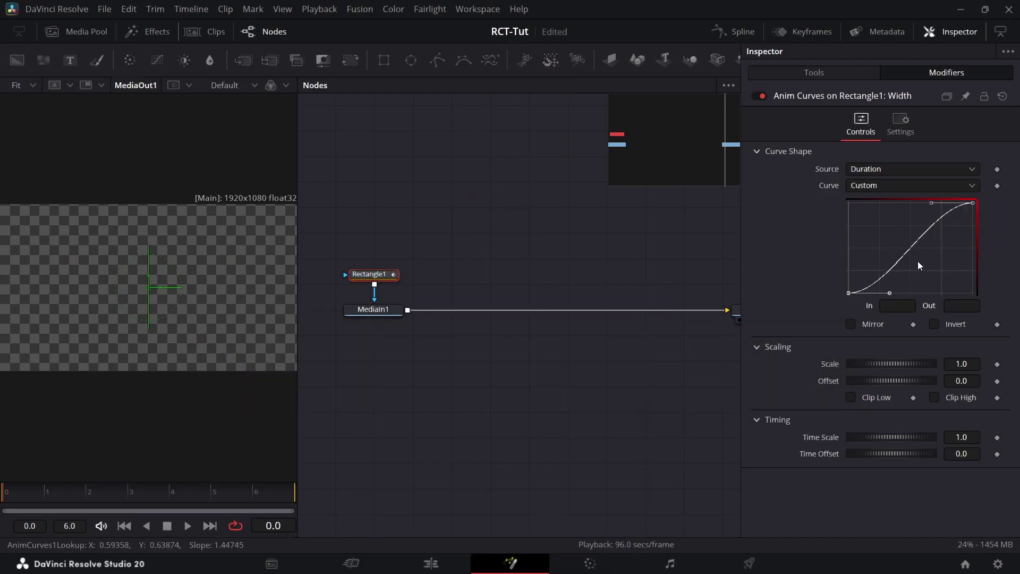
left_click_drag(890, 292, 854, 214)
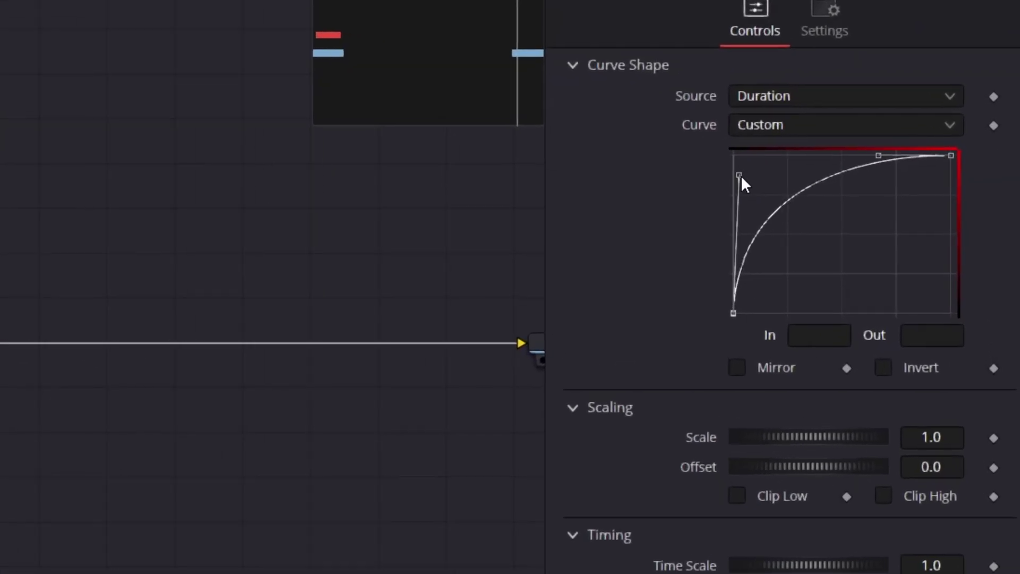
left_click_drag(876, 154, 749, 163)
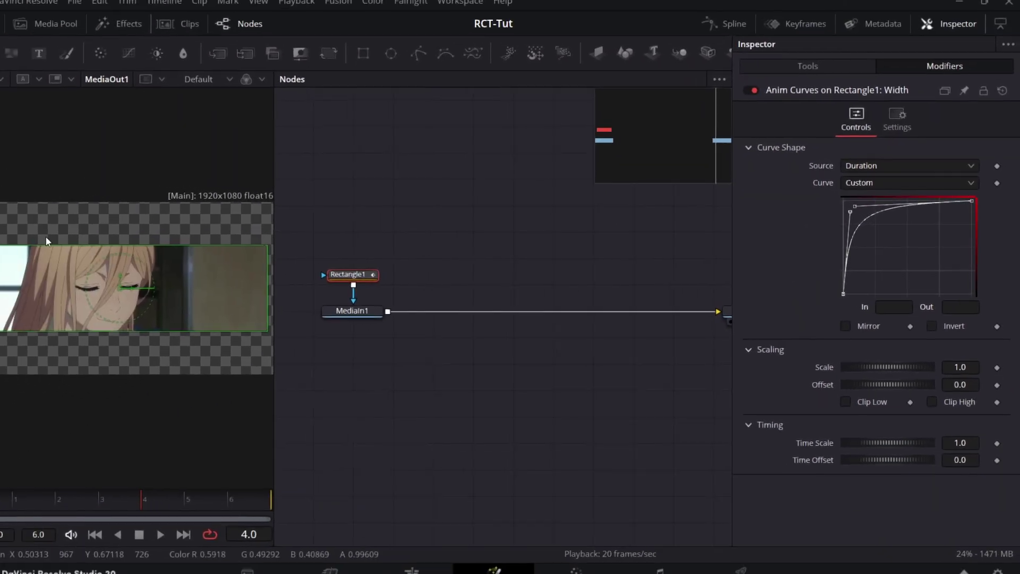
Step: Flatten the top of the curve slightly and save the project
key("space")
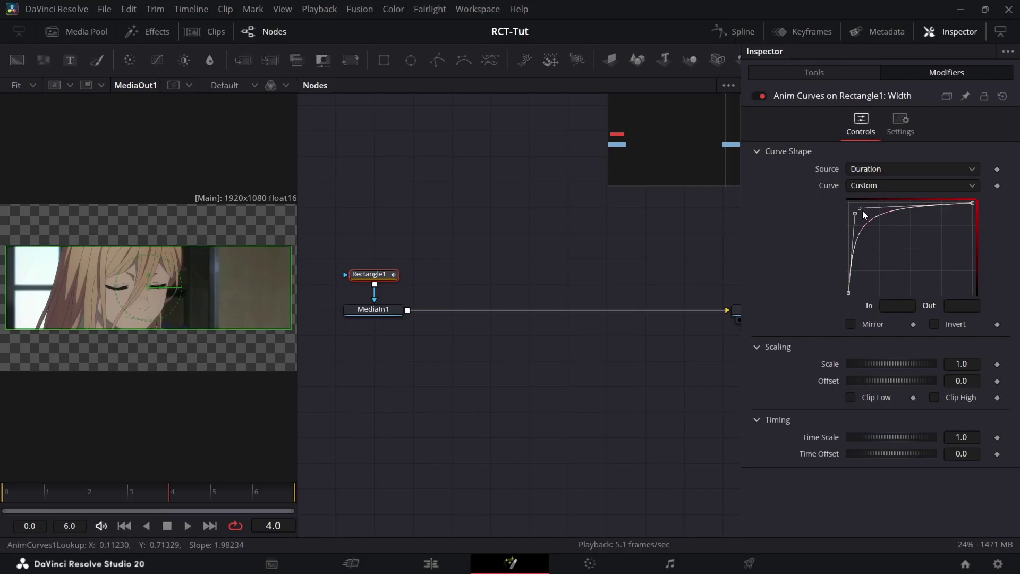
mouse_move(860, 209)
left_mouse_down()
mouse_move(874, 206)
mouse_move(863, 216)
left_mouse_up()
key("ctrl+s")
key("Home")
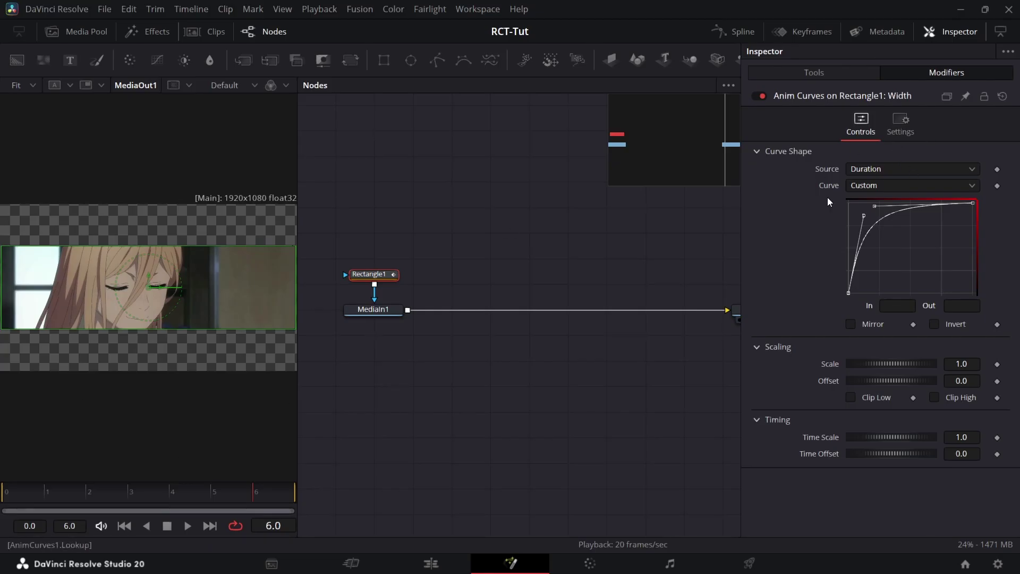
Step: Tick Motion Blur in Rectangle1's Settings with Quality 2, preview from frame 2, and save
left_click(901, 127)
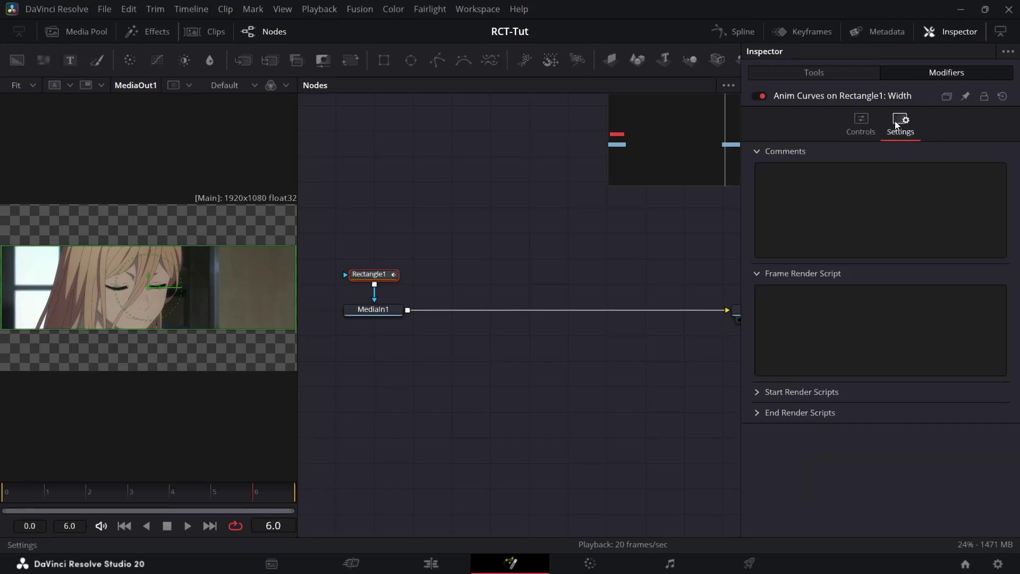
left_click(872, 75)
left_click(920, 126)
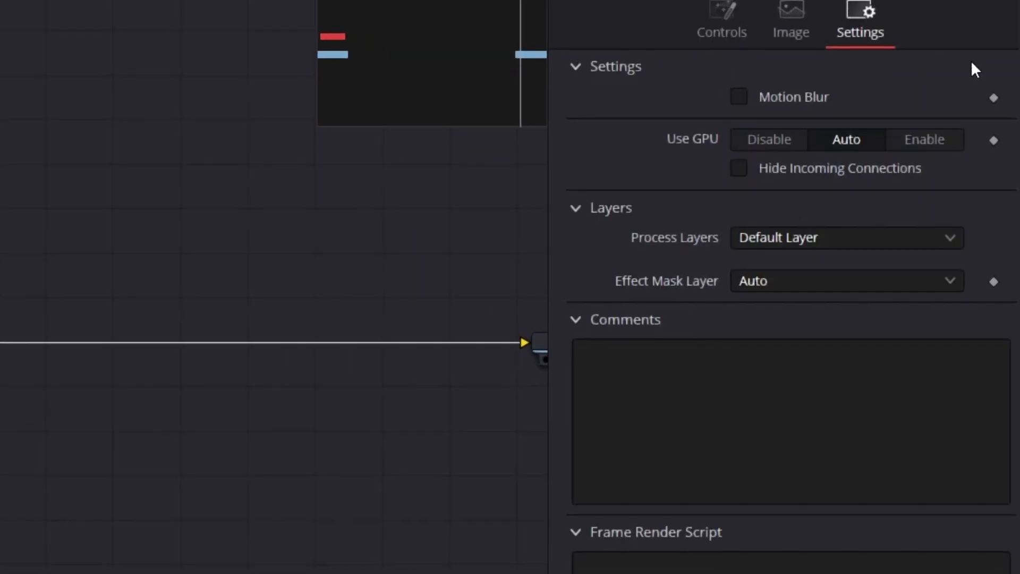
left_click(739, 97)
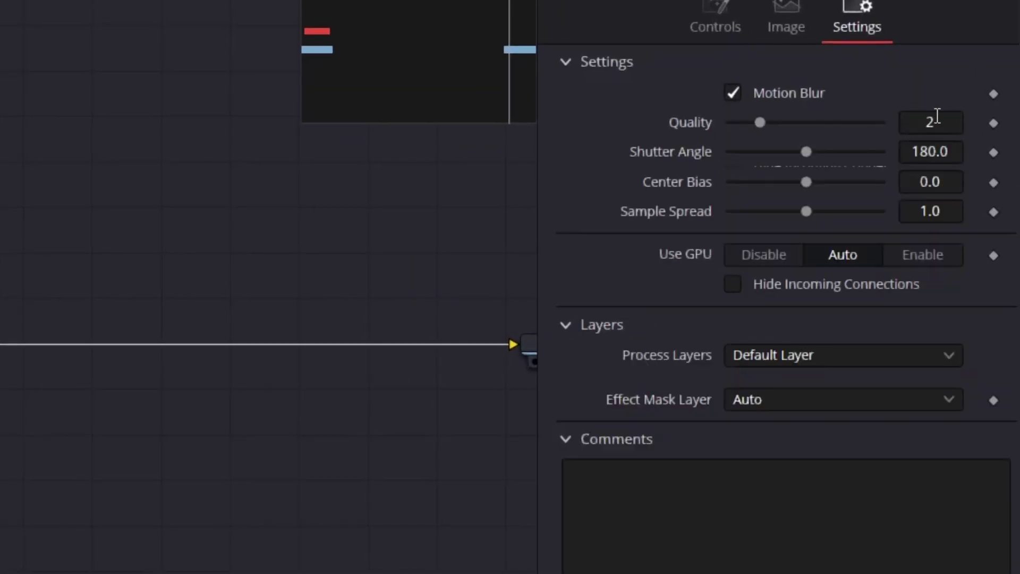
left_click_drag(75, 501, 13, 511)
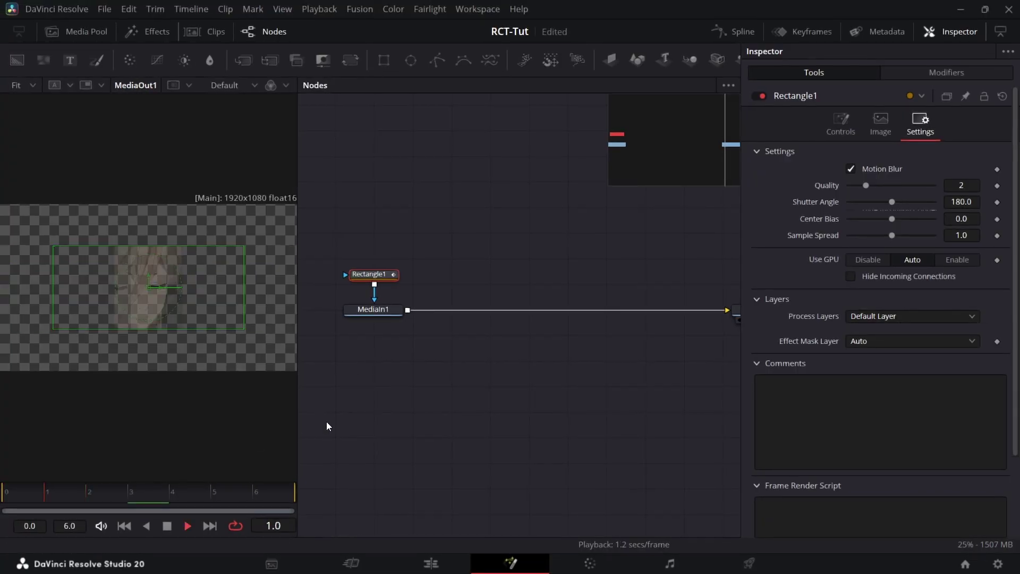
key("space")
left_click(90, 501)
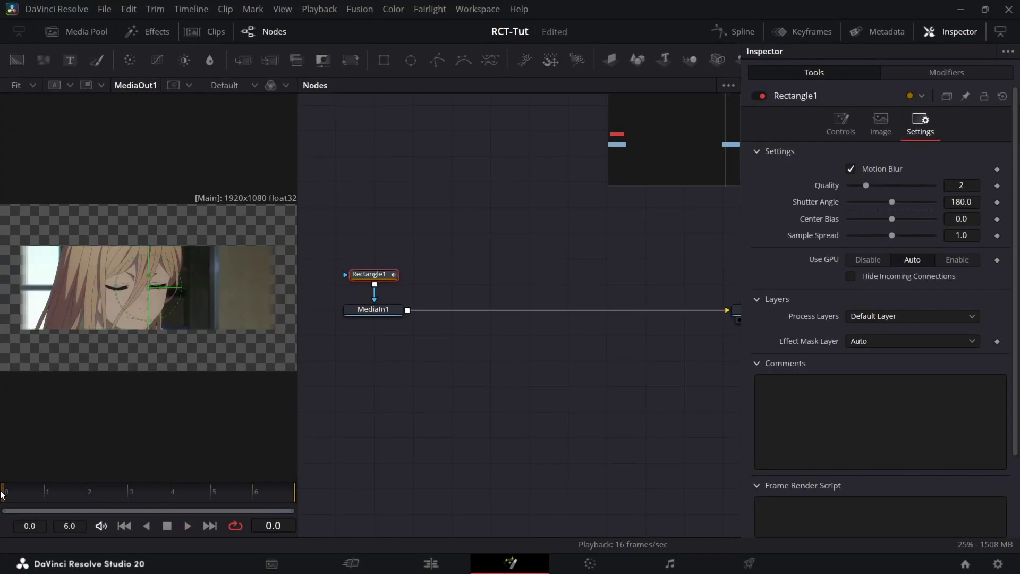
key("ctrl+s")
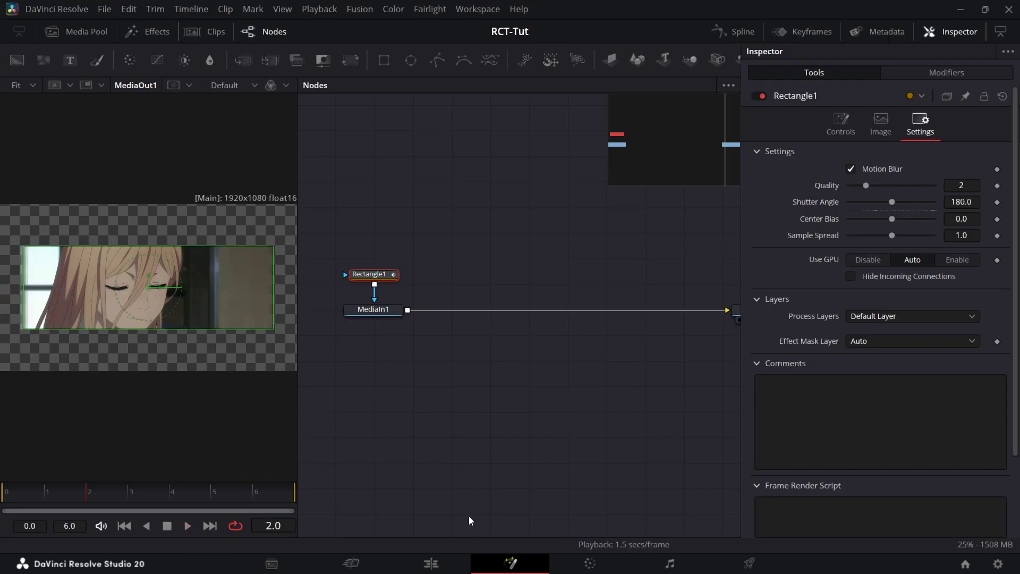
Step: On the Edit page, move the Transition clip earlier on V2 and extend it 9 frames
left_click(430, 562)
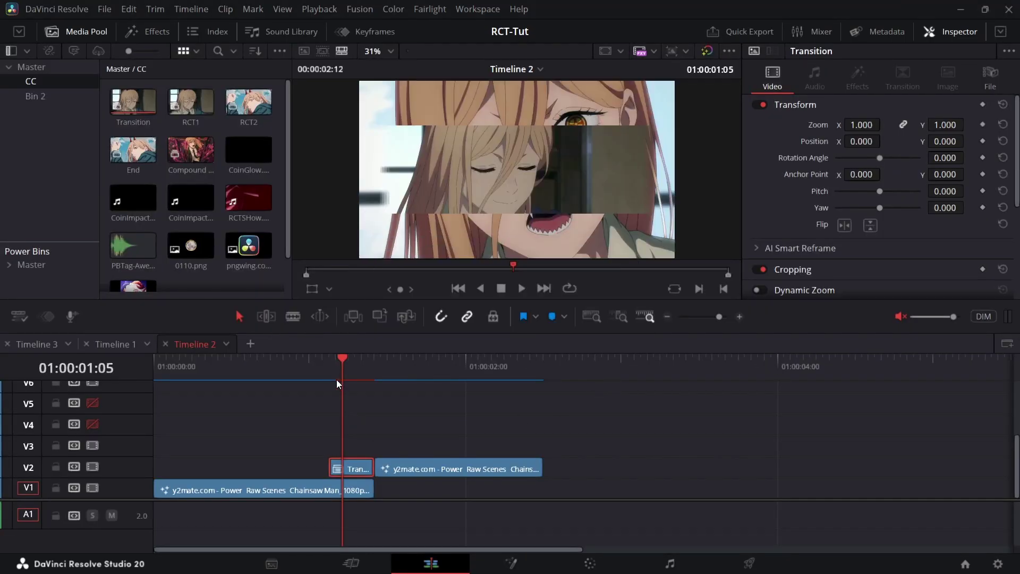
scroll(365, 441, "up", 2)
left_click(367, 392)
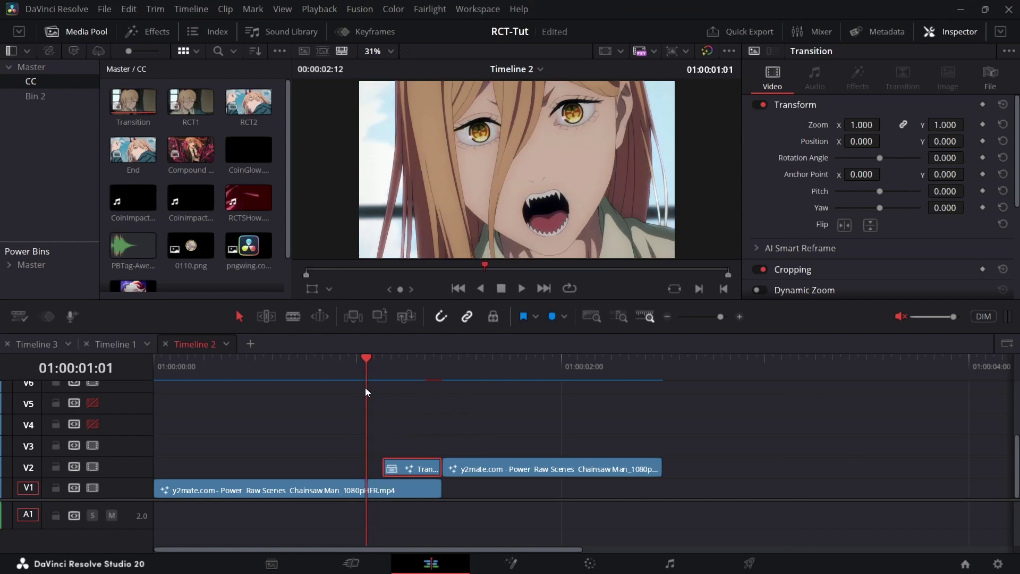
left_click_drag(382, 367, 459, 372)
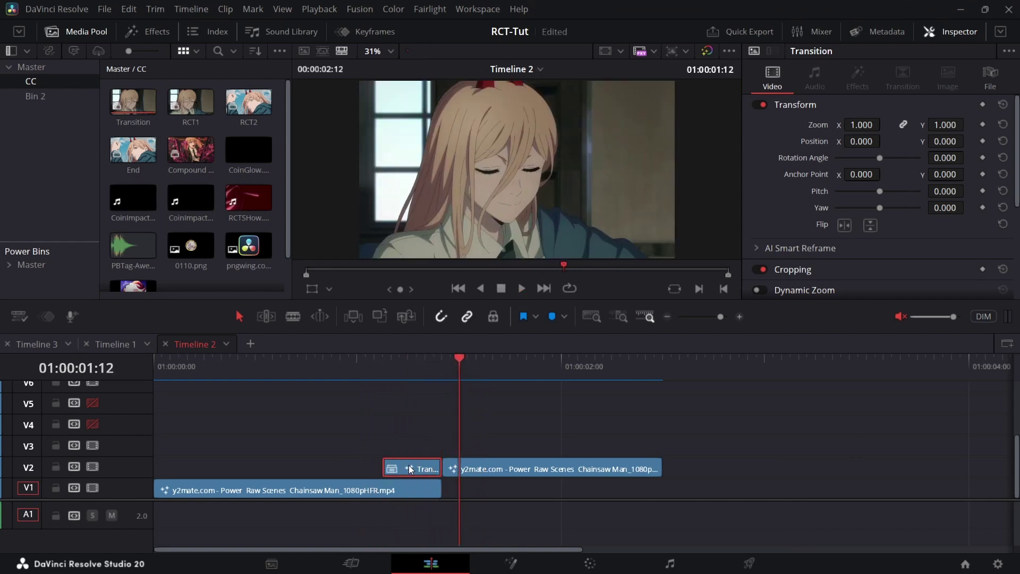
left_click_drag(411, 468, 365, 466)
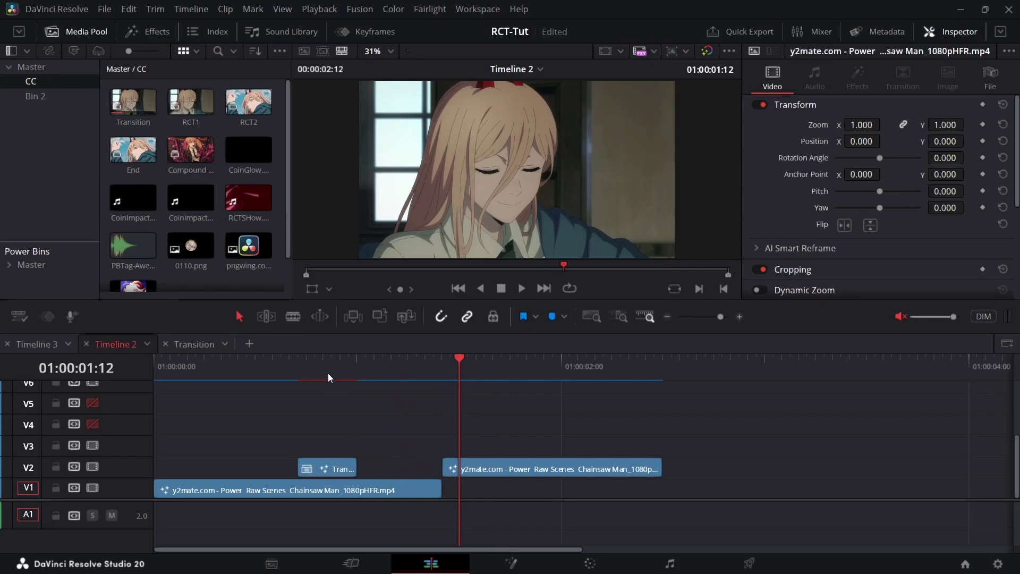
left_click(328, 374)
left_click_drag(356, 463, 437, 450)
Step: Preview the edit and trim the Transition clip back to the cut
left_click(292, 369)
key("space")
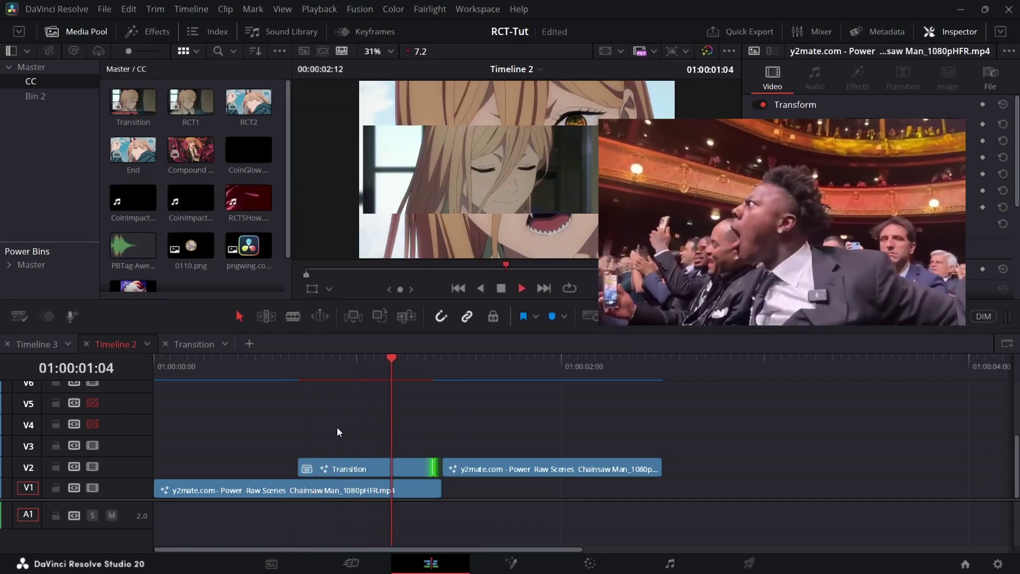
left_click(282, 367)
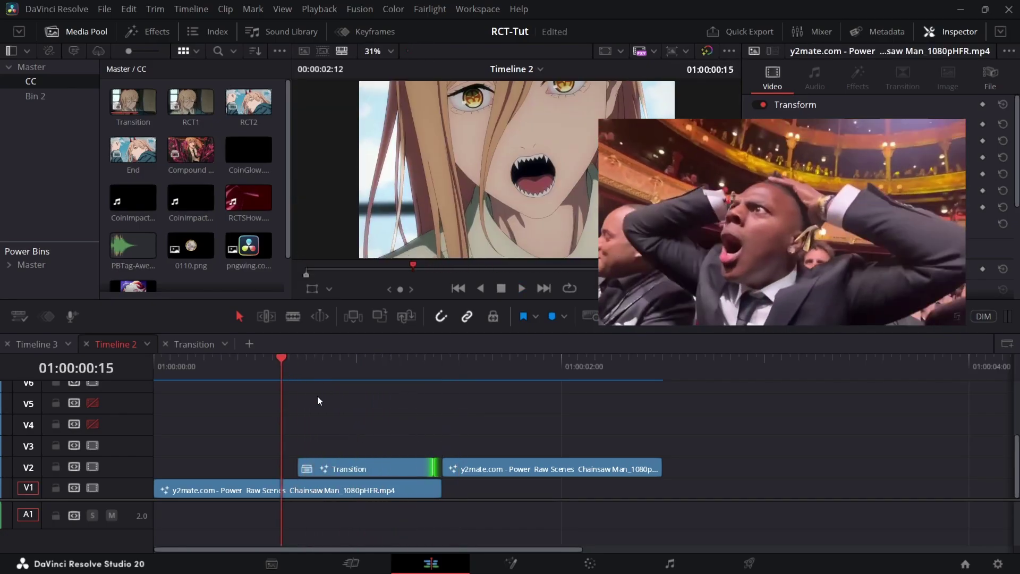
key("space")
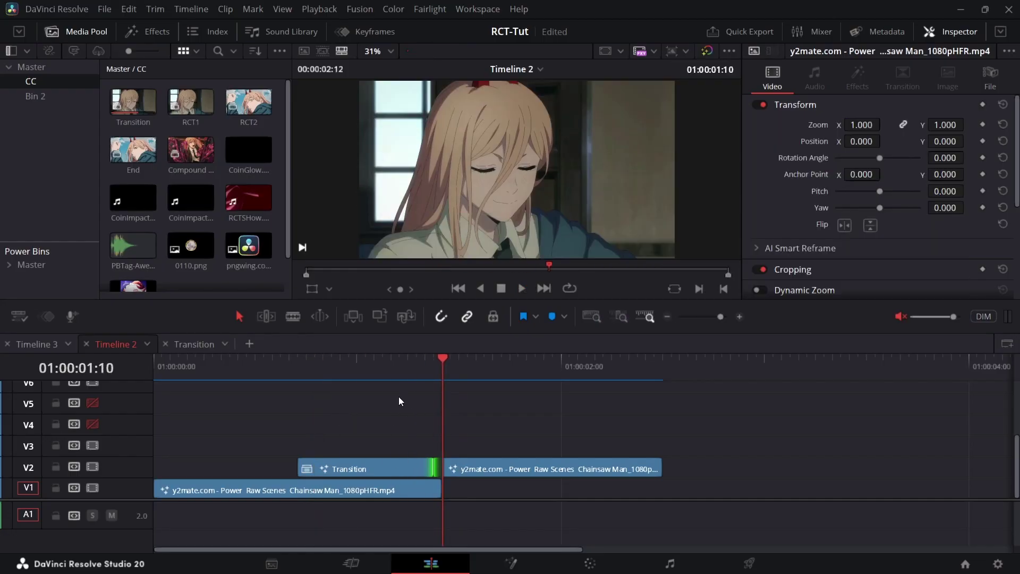
key("comma")
key("comma")
key("comma")
key("comma")
key("comma")
key("comma")
key("comma")
key("comma")
key("comma")
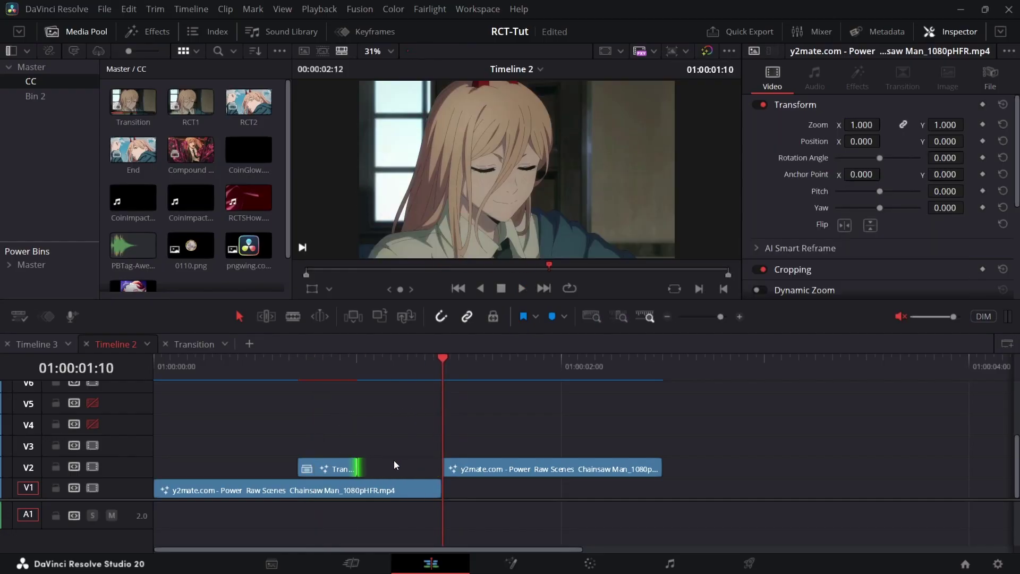
key("ctrl+z")
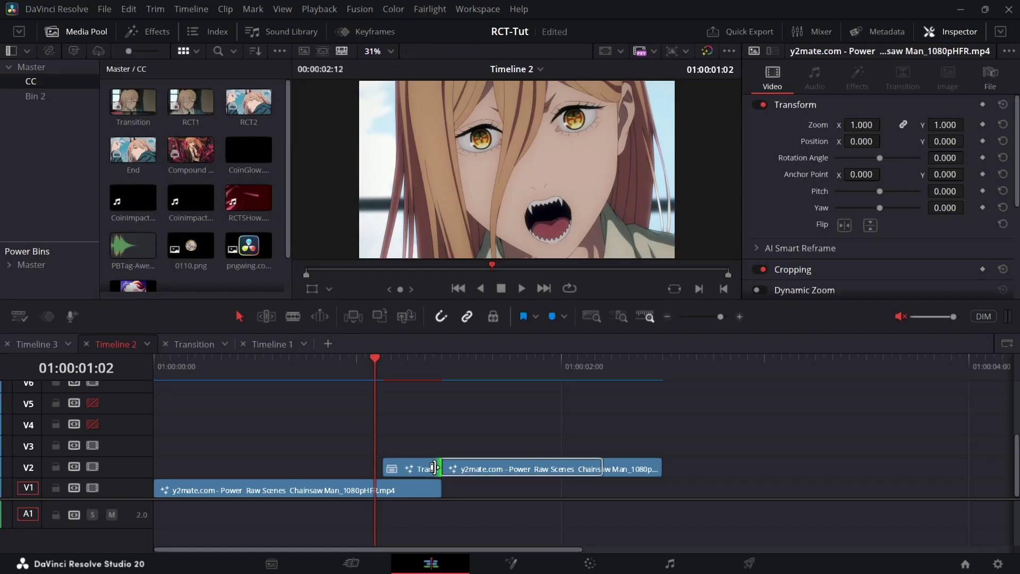
Step: Nudge the Transition clip one frame later to butt against the second clip, then review
left_click(425, 467)
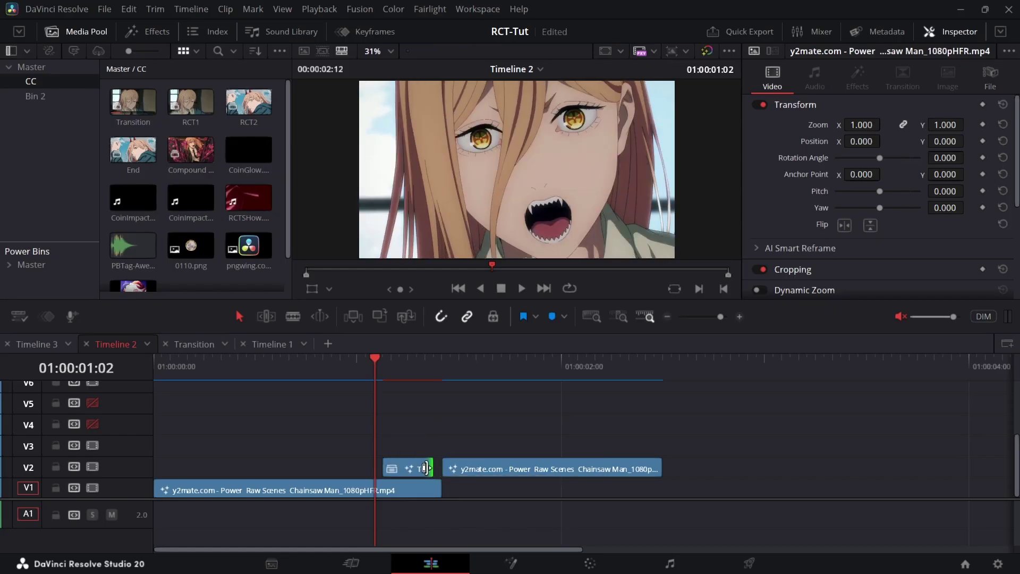
key("Left")
left_click_drag(421, 471, 430, 472)
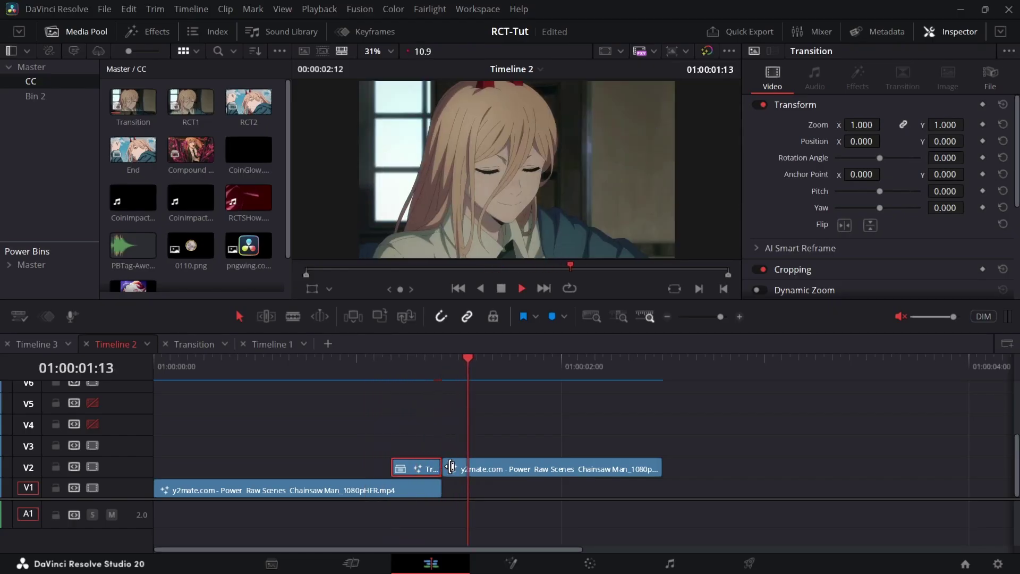
key("space")
left_click(346, 378)
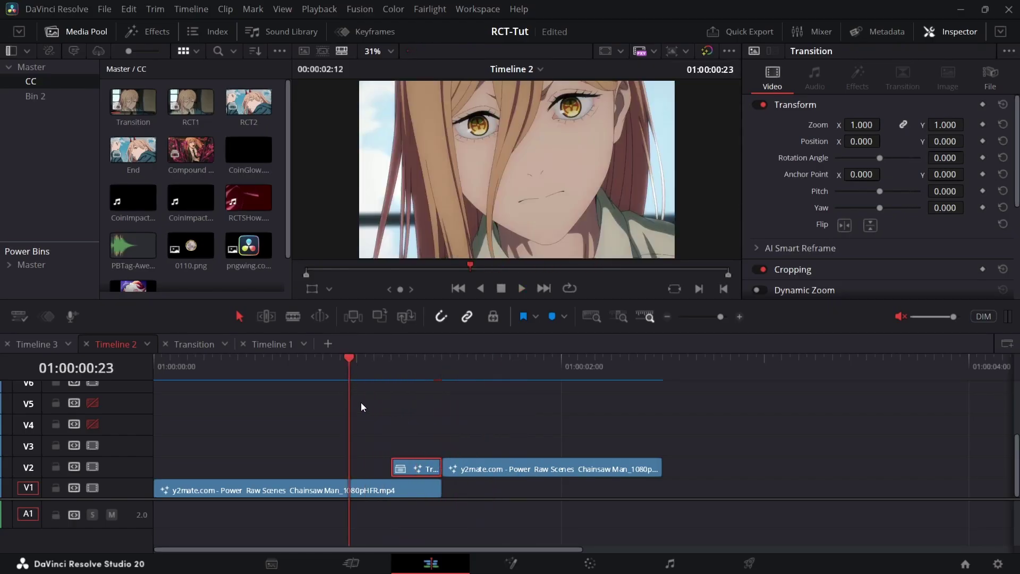
left_click_drag(400, 367, 453, 388)
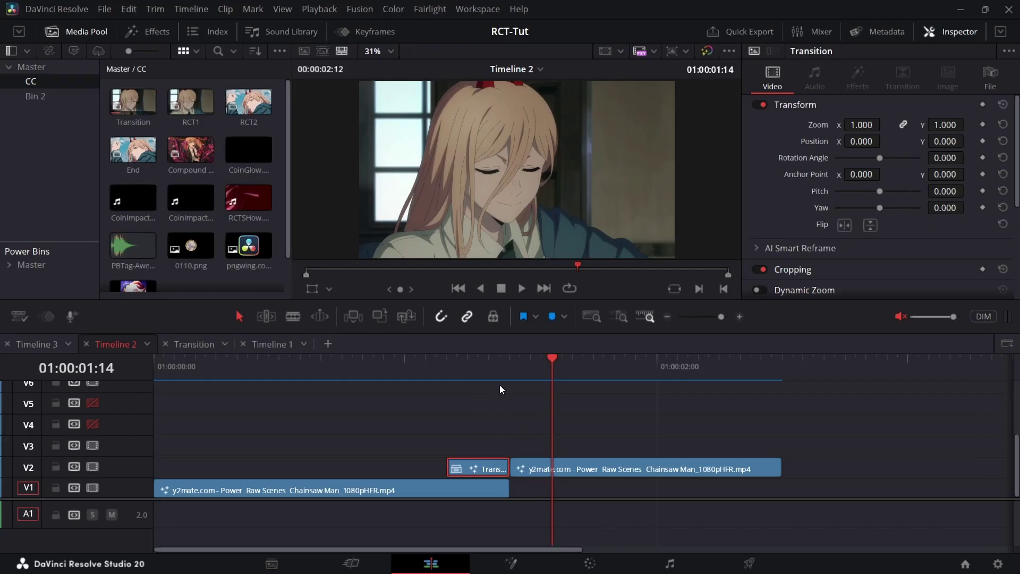
left_click_drag(551, 380, 494, 381)
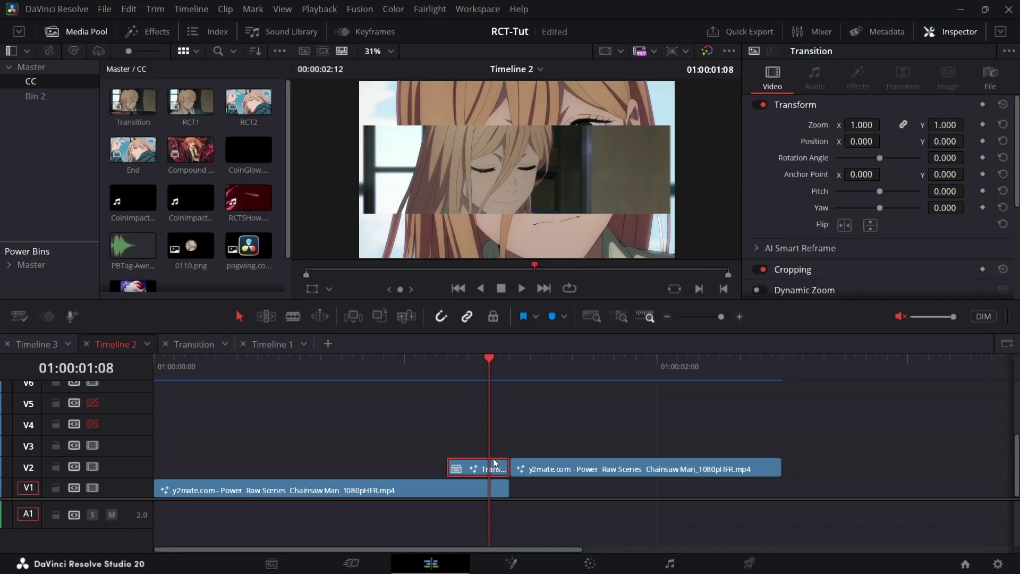
Step: Open the Transition clip's Fusion composition and reposition the node graph view
key("shift+5")
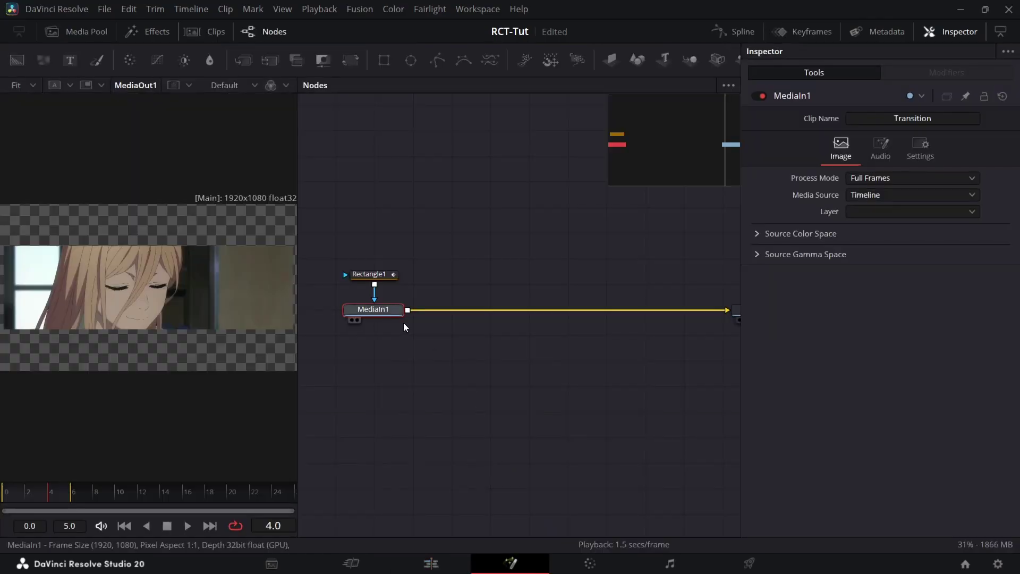
left_click_drag(416, 227, 372, 325)
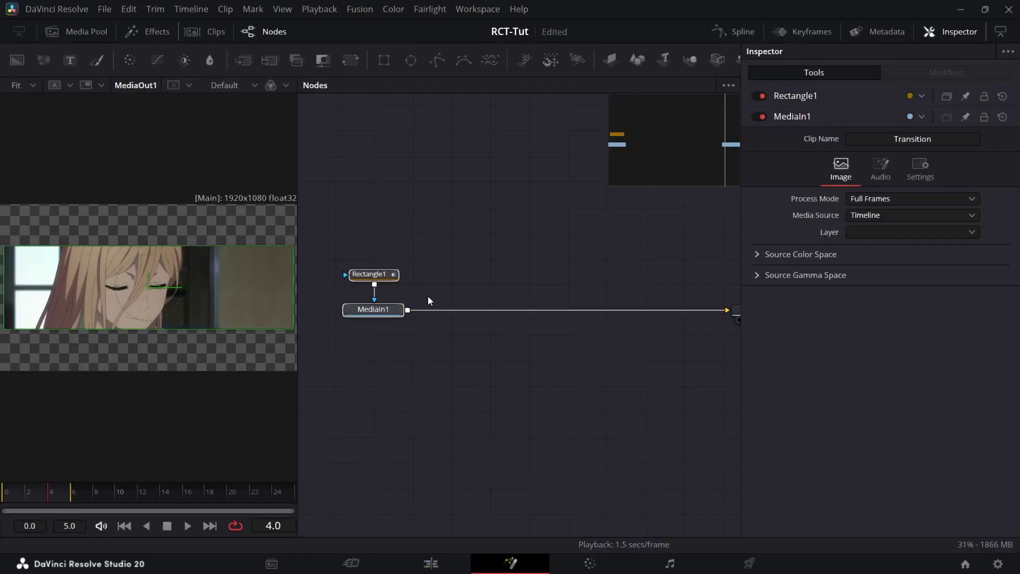
scroll(432, 294, "down", 3)
scroll(441, 313, "up", 2)
scroll(438, 325, "up", 3)
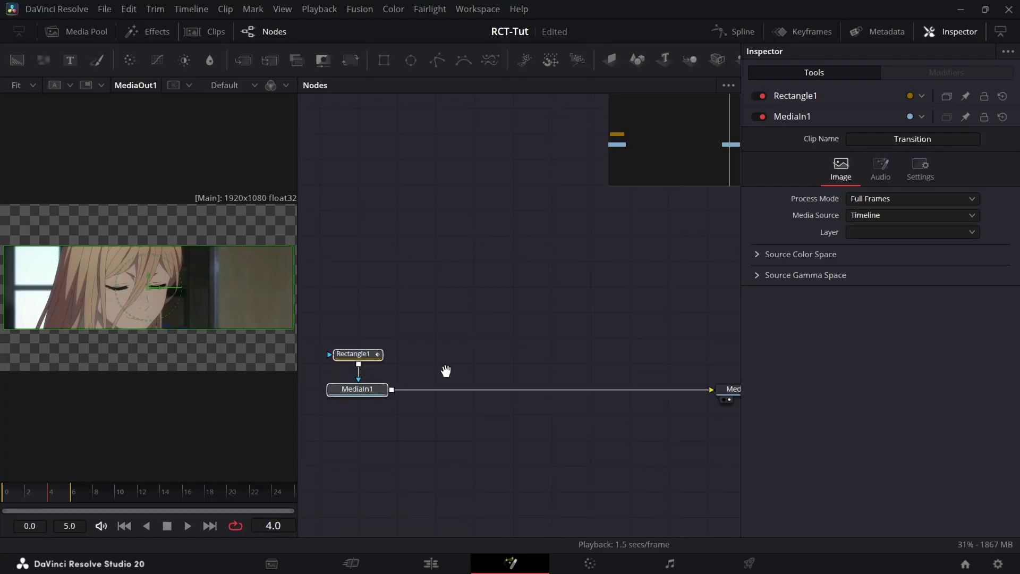
left_click_drag(446, 372, 520, 347)
left_click(548, 295)
Step: Add a Bitmap1 node fed from MediaIn1's output and show it in the viewer
key("shift+space")
type("rct")
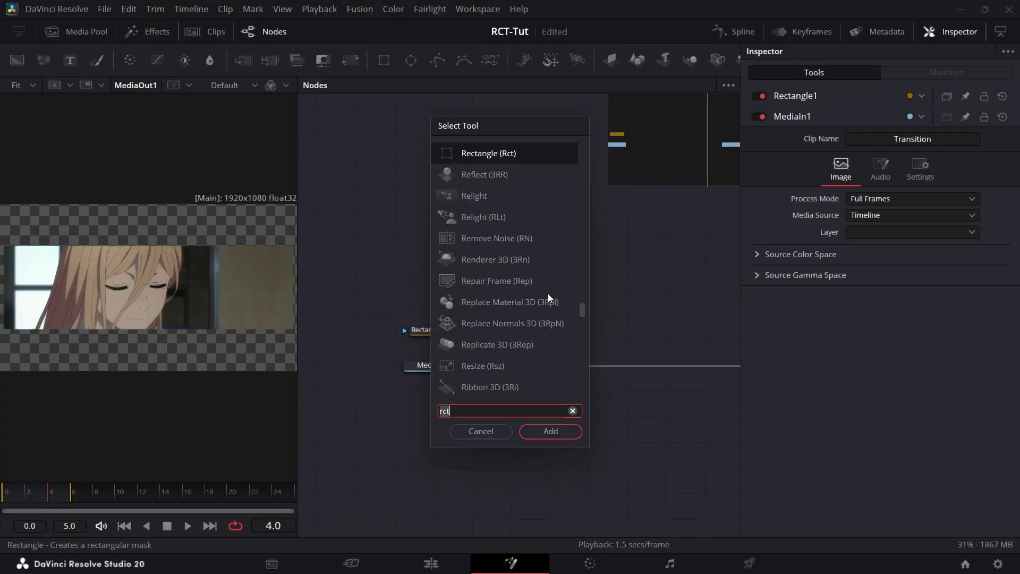
type("bitm")
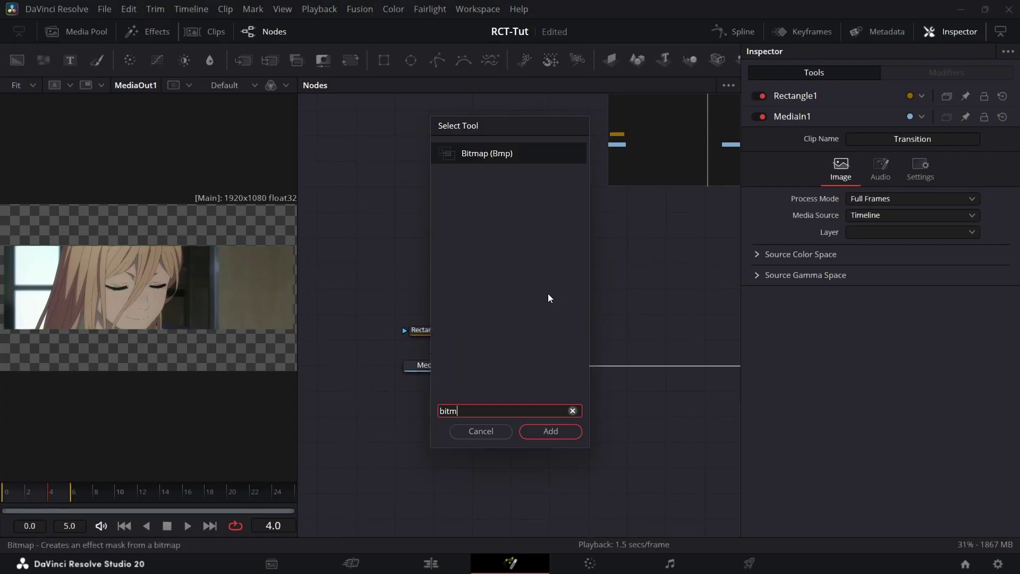
key("Return")
left_click_drag(549, 297, 563, 290)
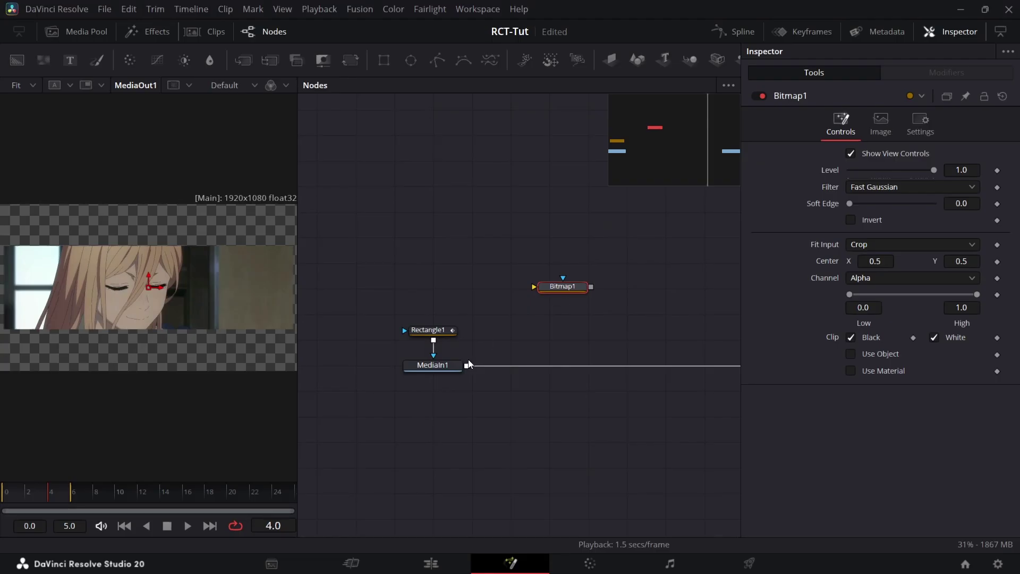
left_click_drag(467, 365, 570, 292)
key("1")
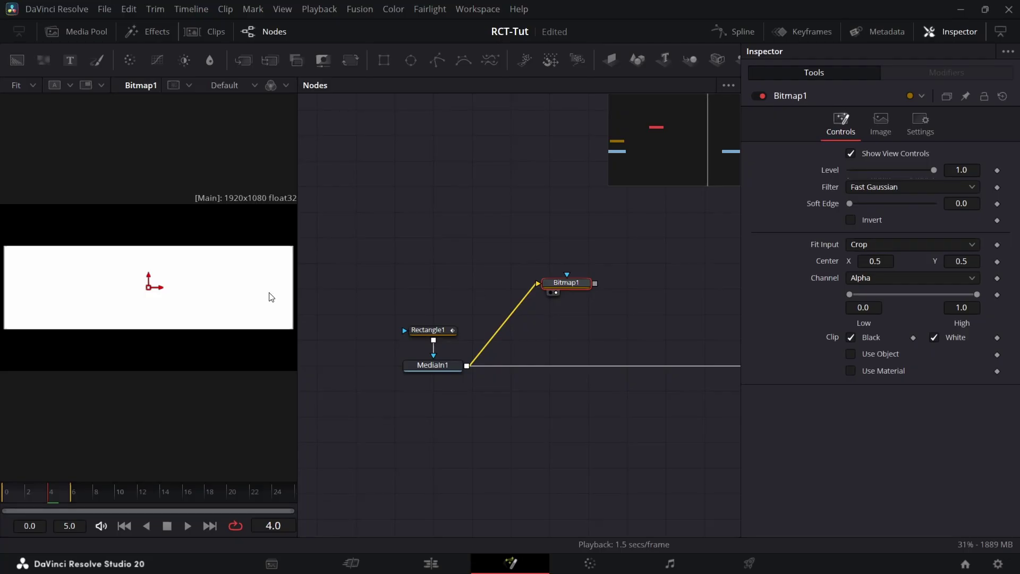
Step: Scrub back to frame 2 and nudge Bitmap1 slightly upward in the graph
left_click_drag(45, 502, 33, 502)
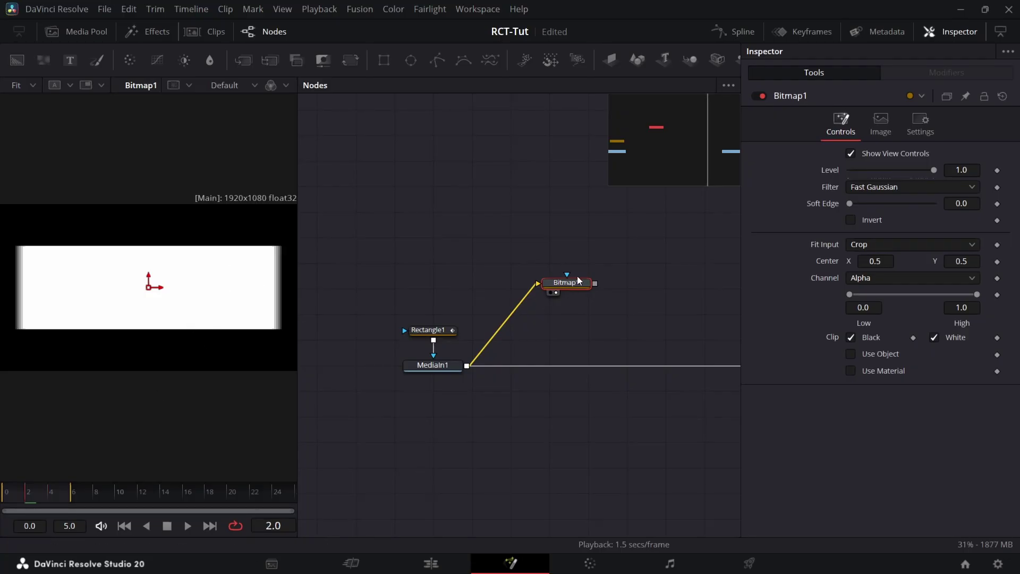
left_click(578, 338)
left_click_drag(573, 287, 572, 280)
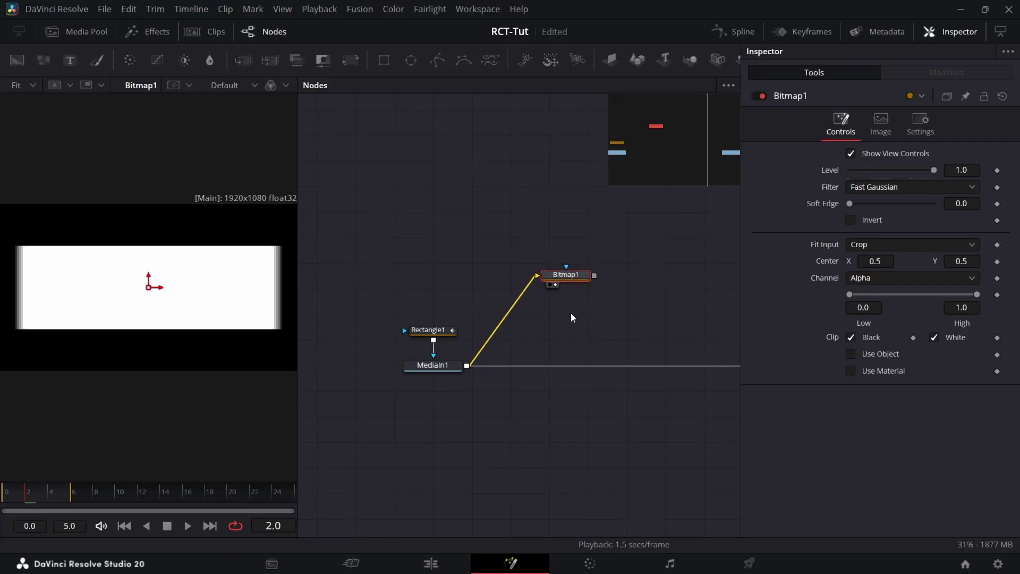
left_click(570, 313)
key("shift+space")
Step: Add a Background node set to pure red (Red 1.0) and mask it with Bitmap1
type("bg")
key("Return")
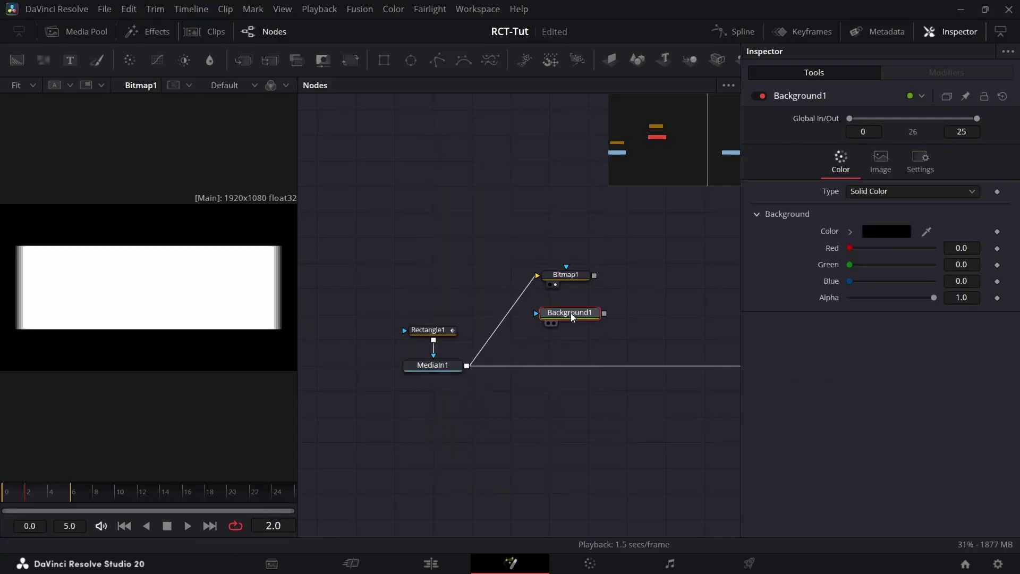
key("2")
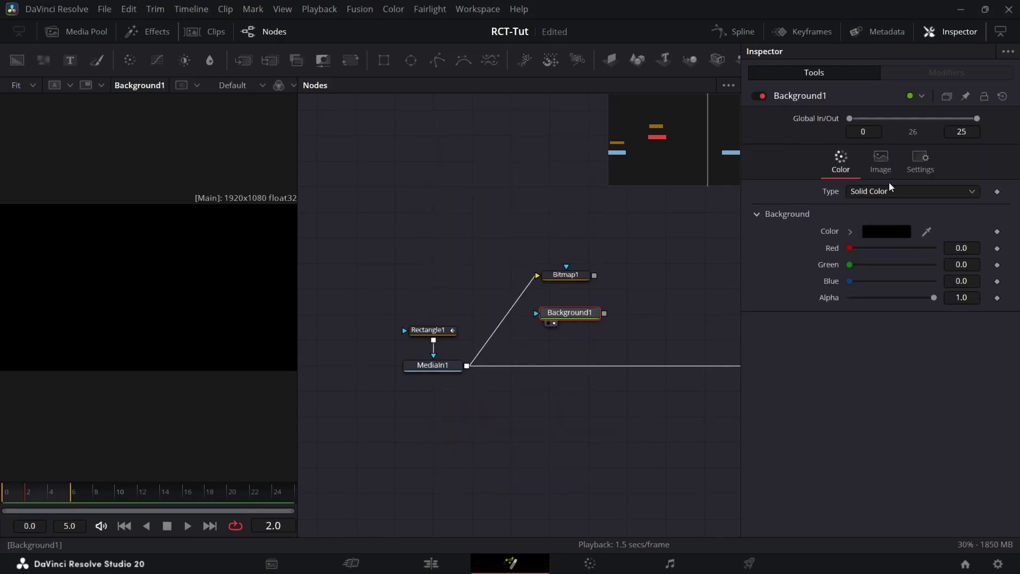
left_click_drag(850, 247, 960, 253)
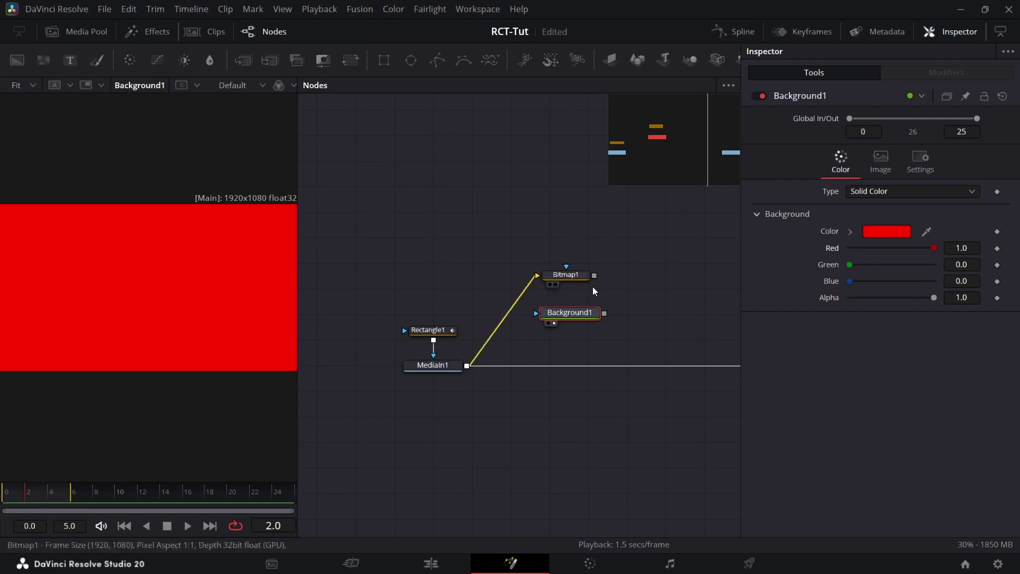
left_click_drag(594, 277, 583, 303)
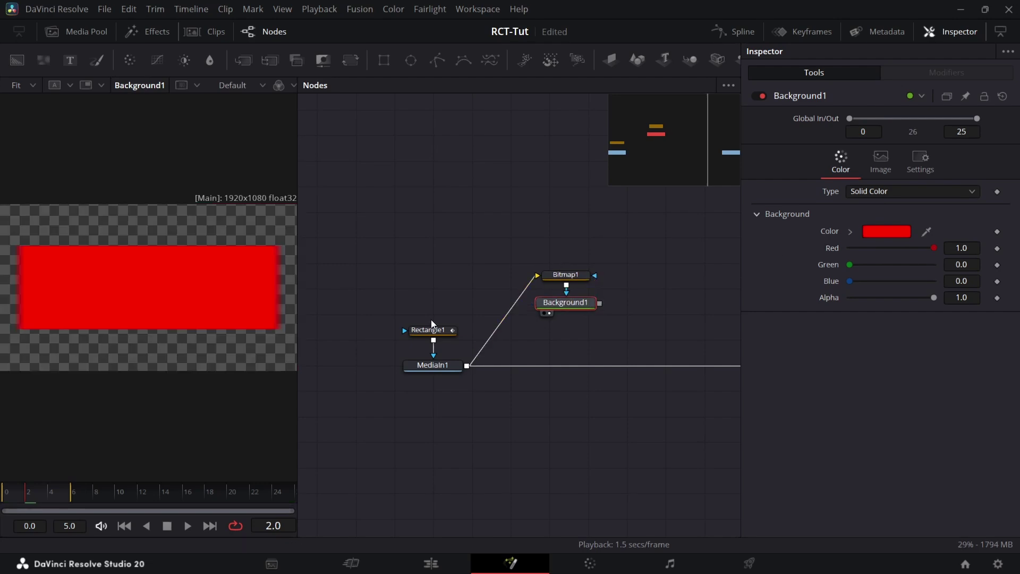
left_click_drag(54, 492, 19, 511)
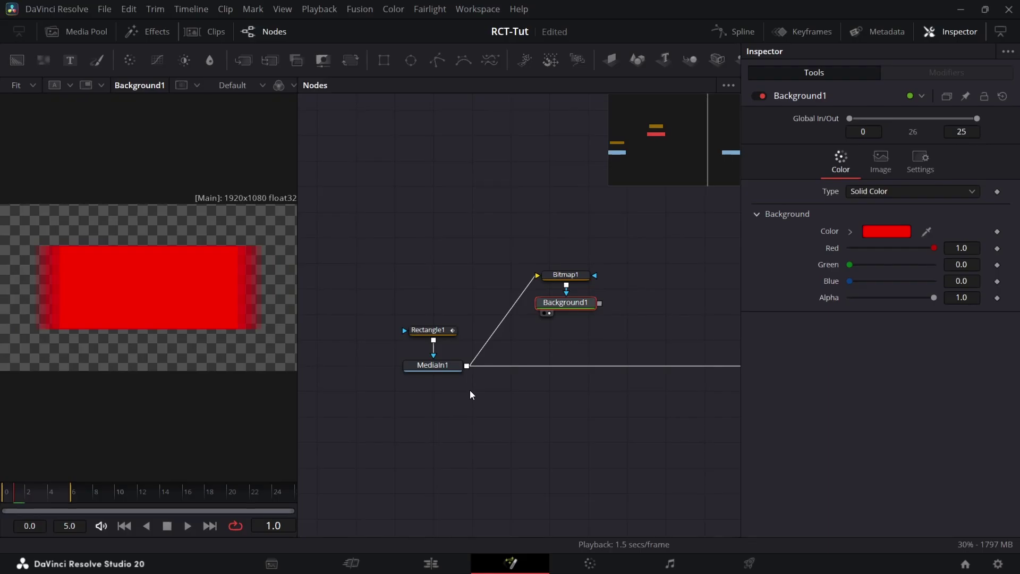
Step: Merge Background1 into the MediaIn1 link as Merge1 and swap its inputs so the clip sits on top
left_click(445, 370)
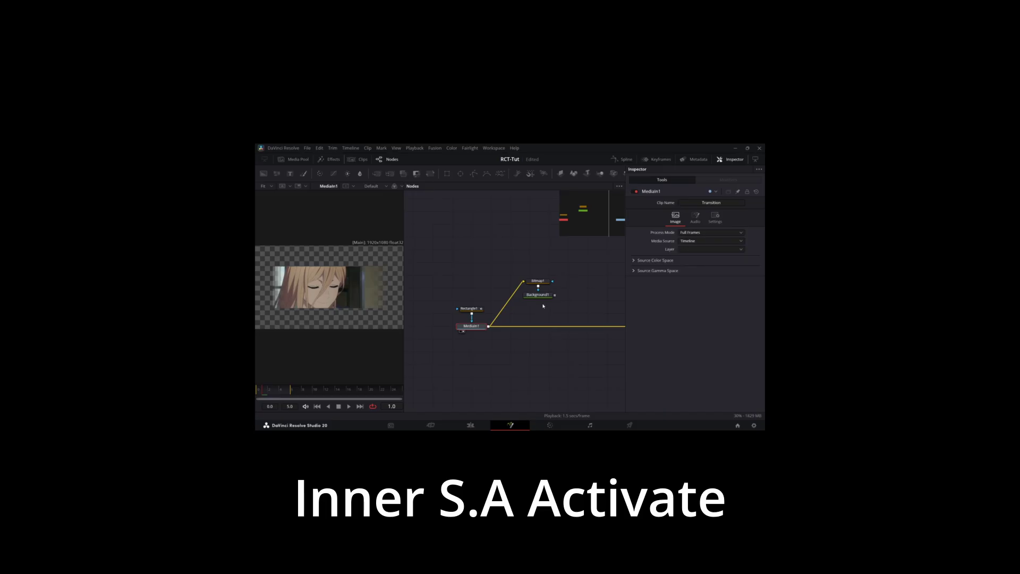
left_click(598, 304)
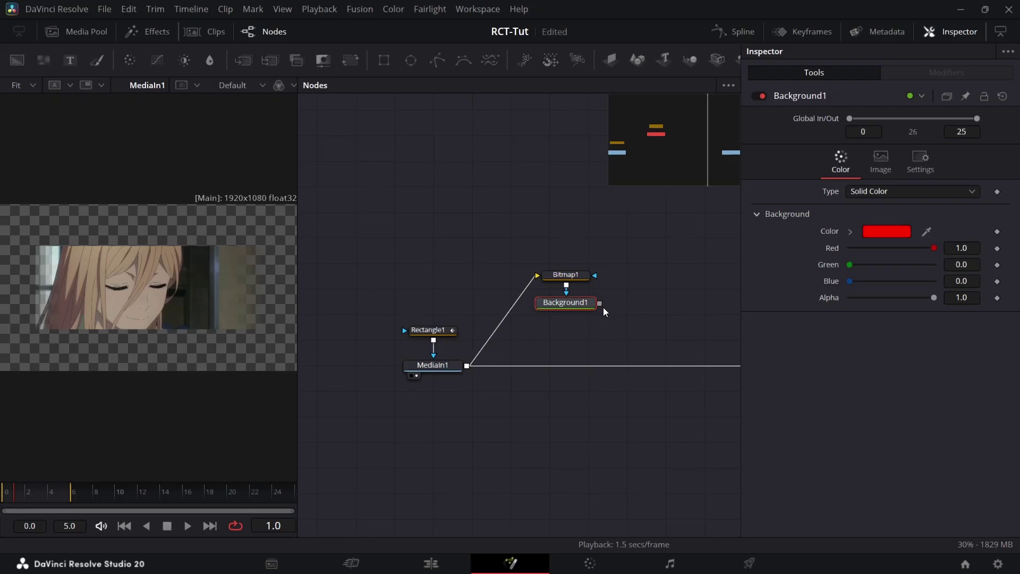
left_click_drag(599, 304, 478, 366)
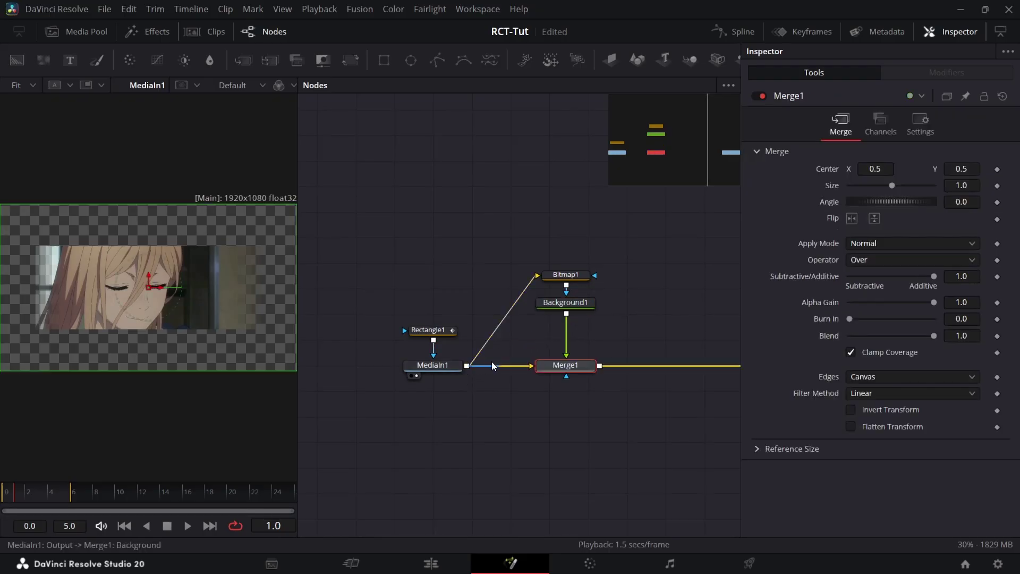
key("1")
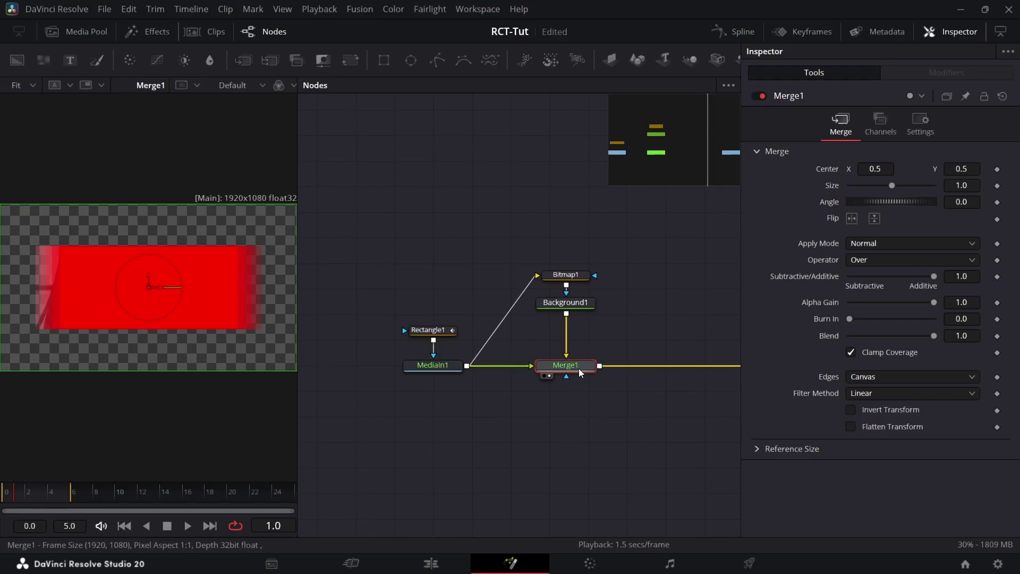
key("ctrl+t")
scroll(235, 264, "up", 6)
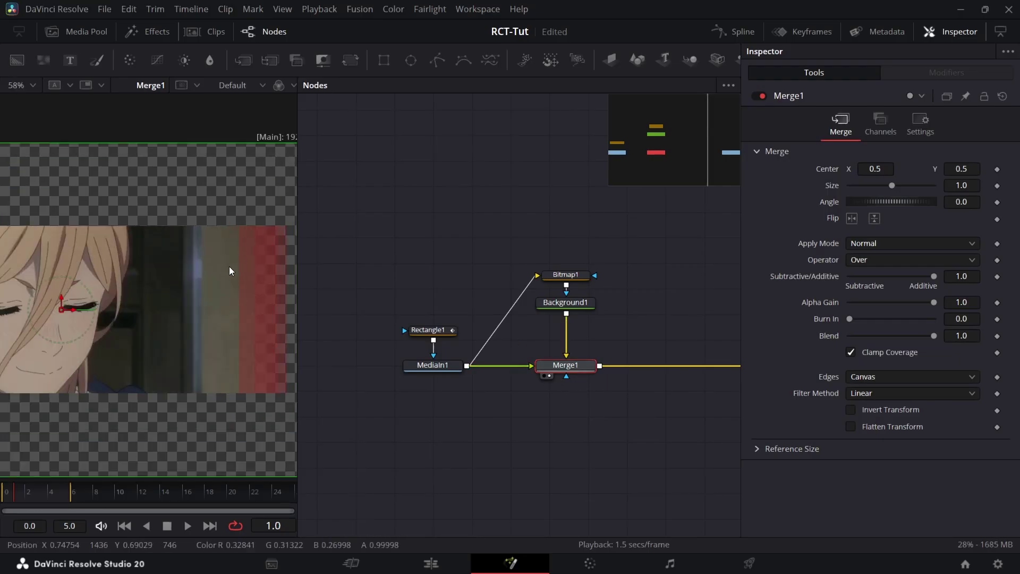
scroll(228, 239, "down", 4)
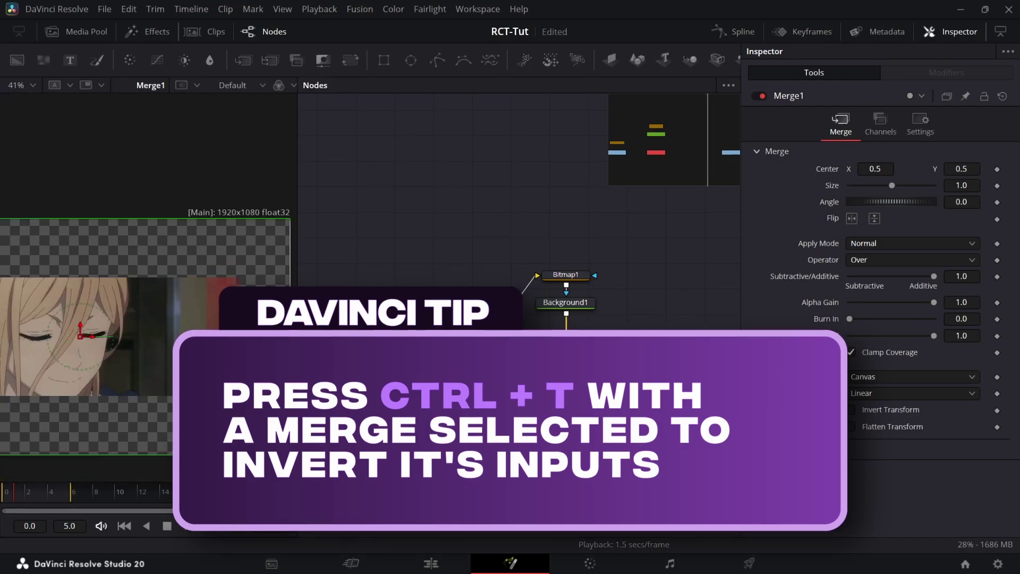
left_click_drag(618, 258, 591, 285)
Step: Insert an Erode / Dilate node after Background1 and raise its Amount to about 0.0075
left_click(591, 286)
key("shift+space")
type("bg")
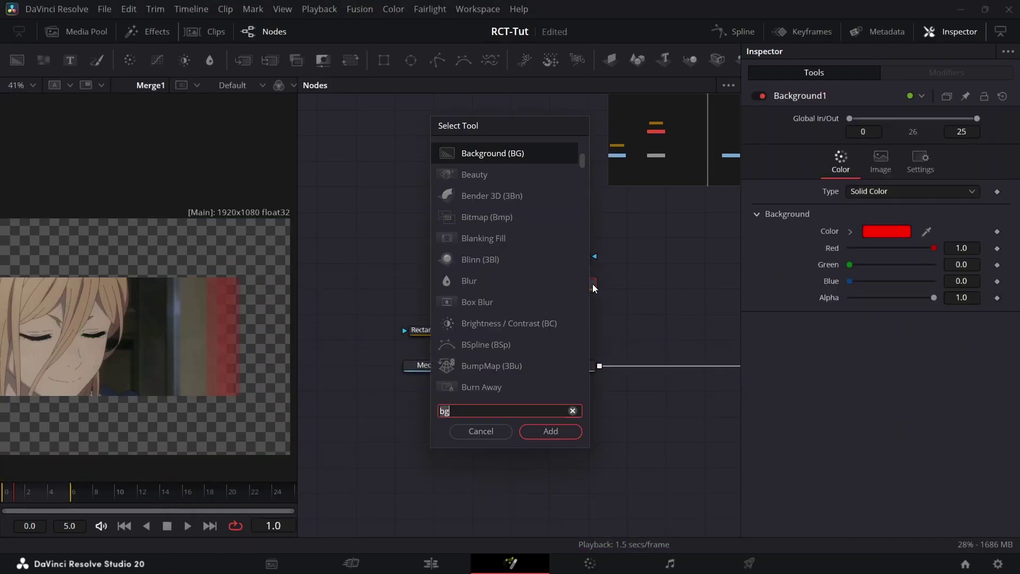
key("BackSpace")
key("BackSpace")
type("ero")
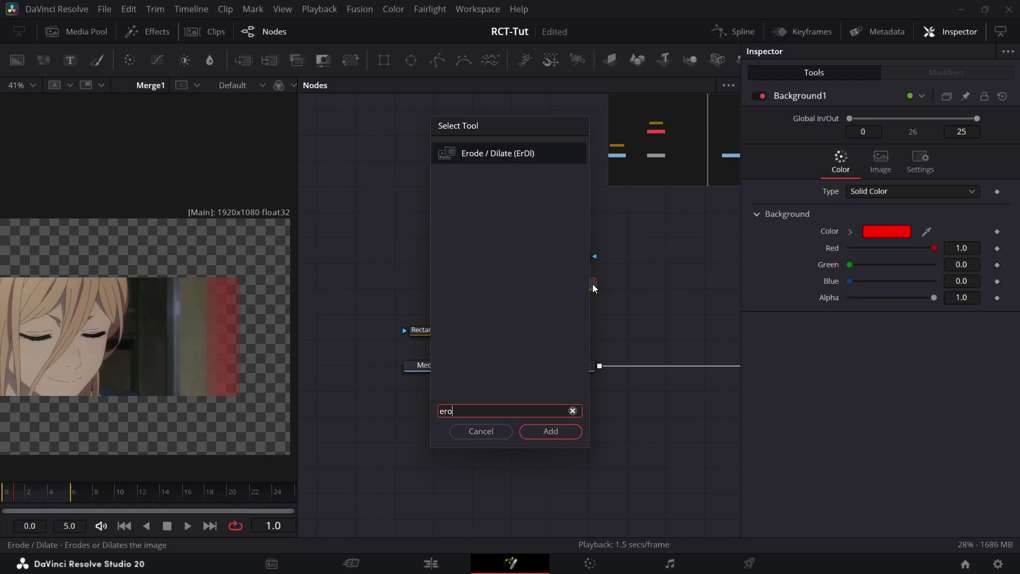
key("Return")
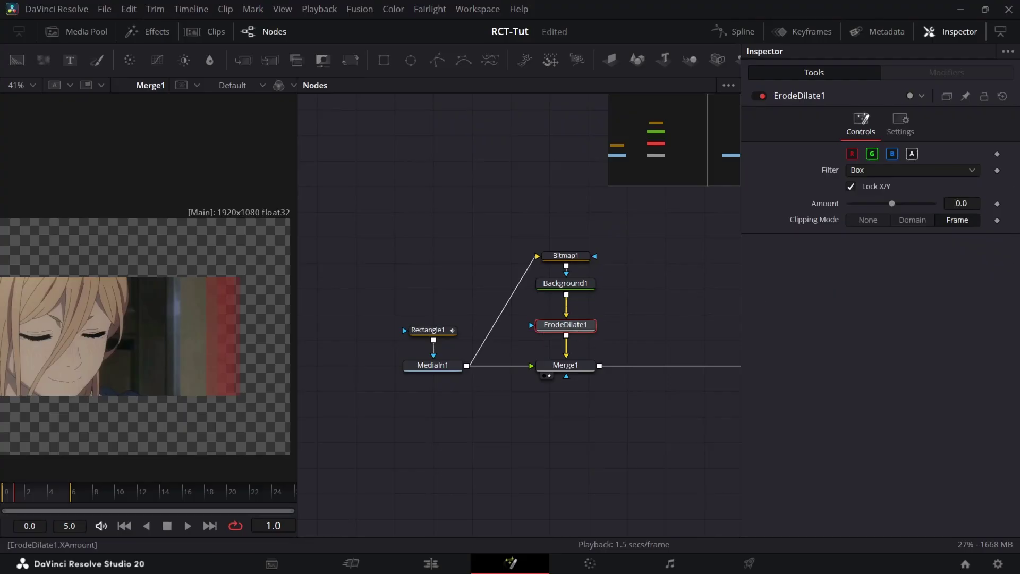
left_click_drag(955, 203, 960, 203)
scroll(182, 277, "up", 3)
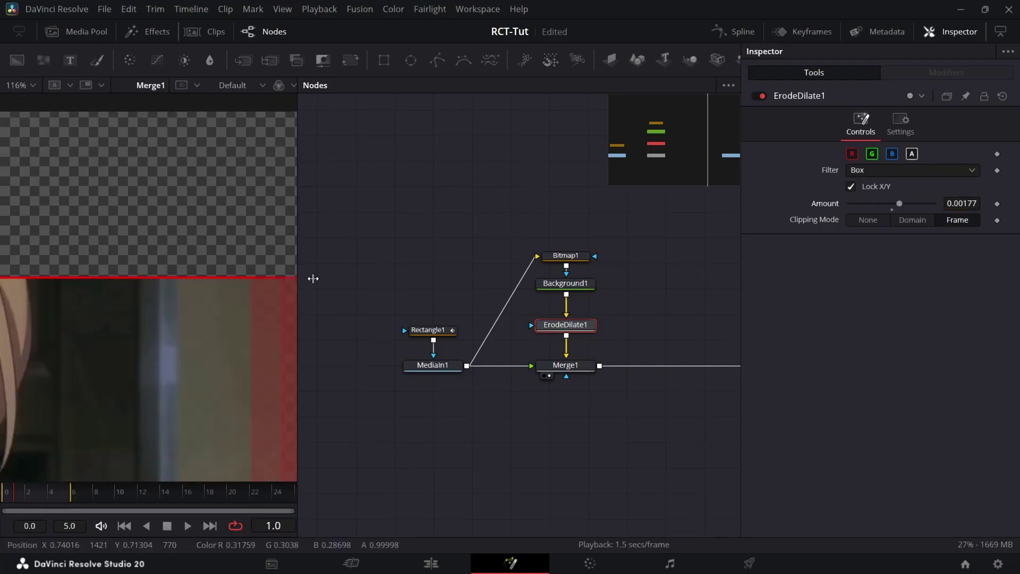
scroll(122, 334, "down", 5)
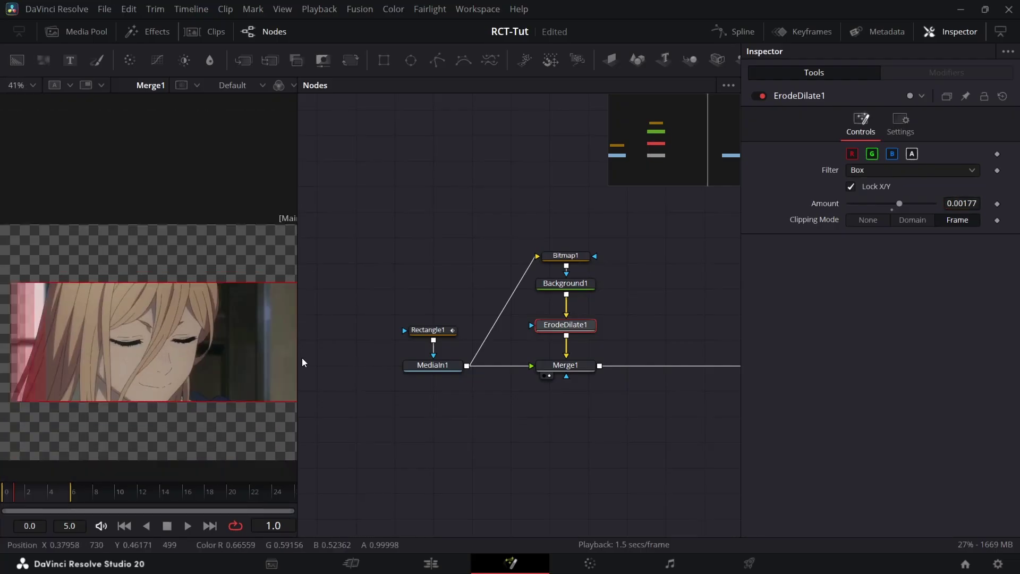
left_click_drag(899, 205, 922, 212)
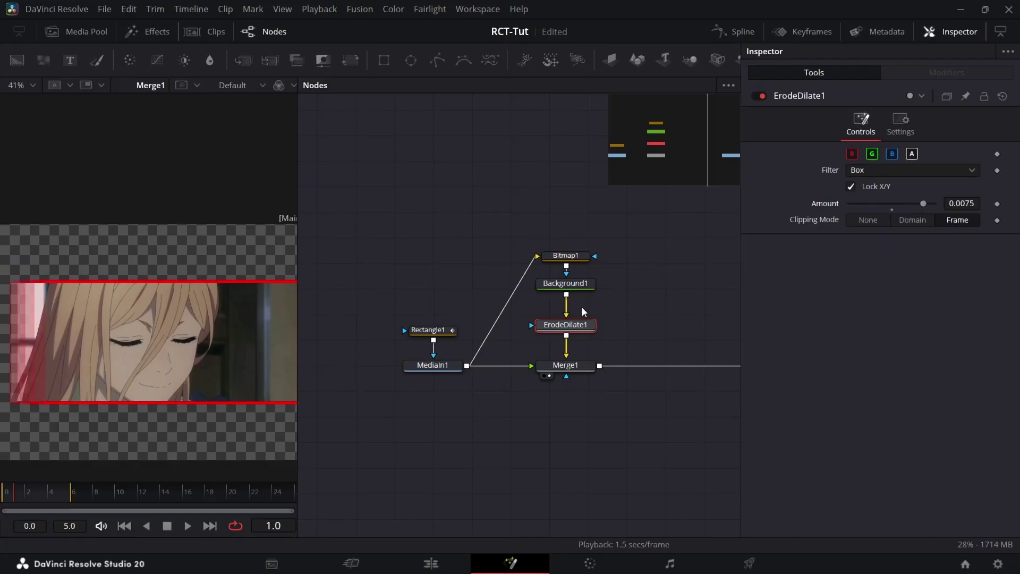
Step: Change Background1's colour to white
left_click(583, 285)
left_click(896, 231)
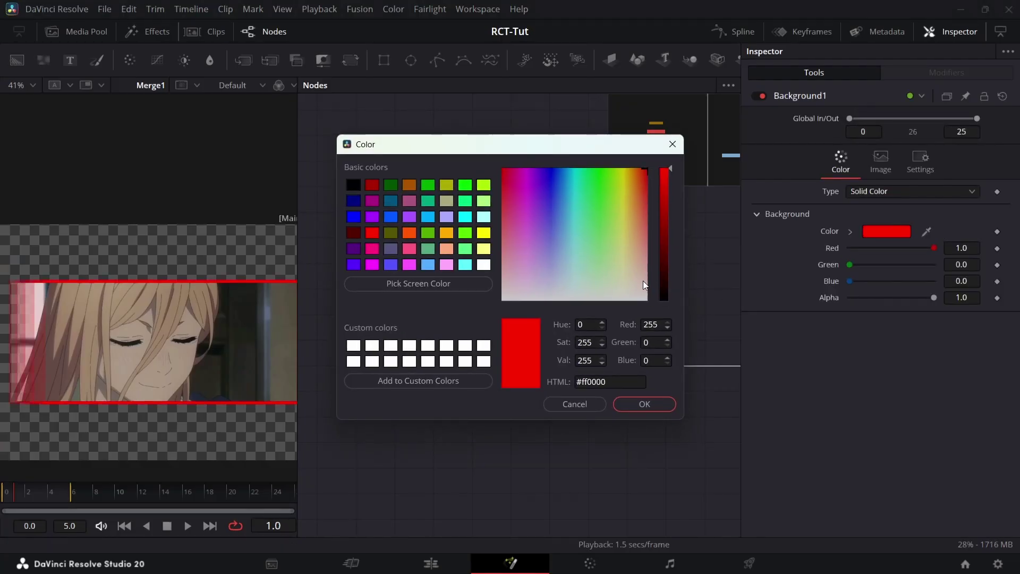
left_click_drag(642, 281, 645, 299)
left_click(564, 468)
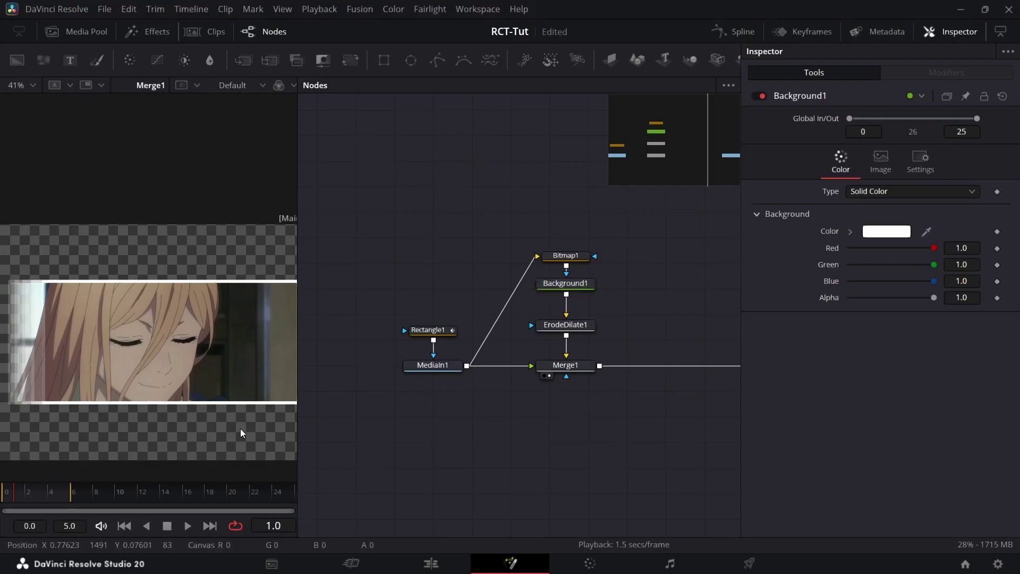
left_click_drag(146, 369, 13, 336)
scroll(213, 249, "up", 5)
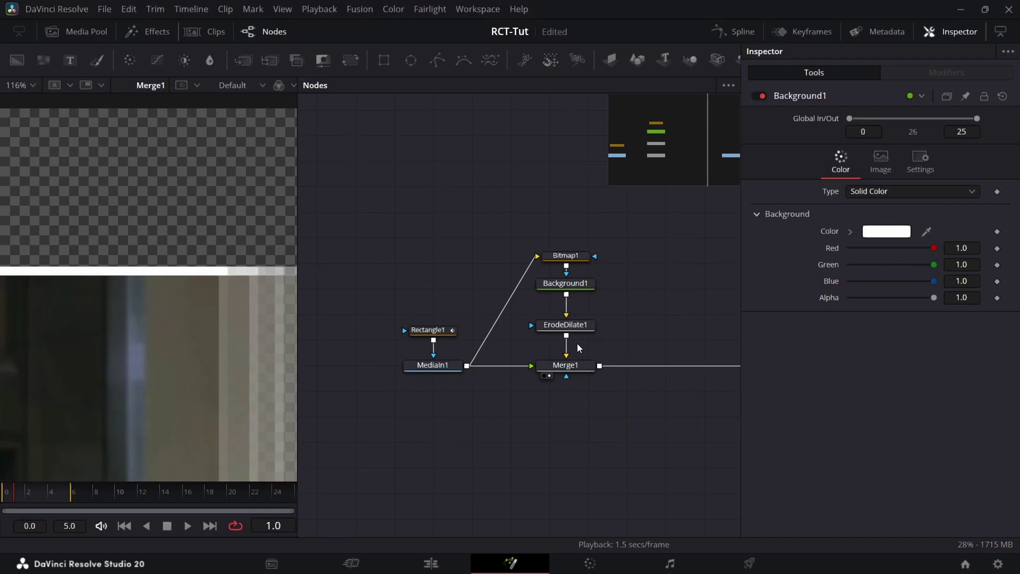
Step: Lower ErodeDilate1's Amount to 0.00483 for a thinner border
left_click(544, 306)
left_click_drag(968, 202, 831, 232)
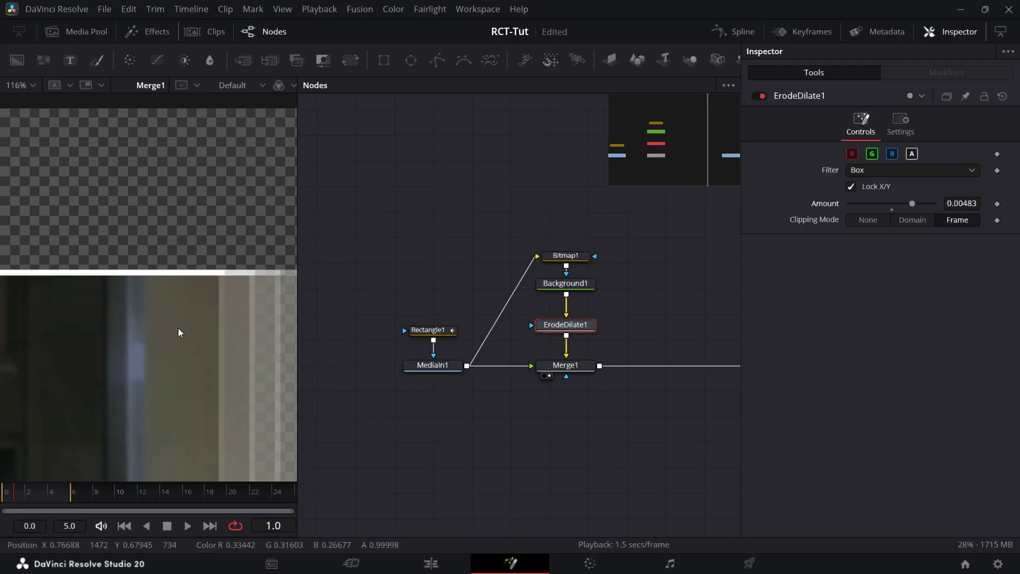
scroll(178, 327, "down", 4)
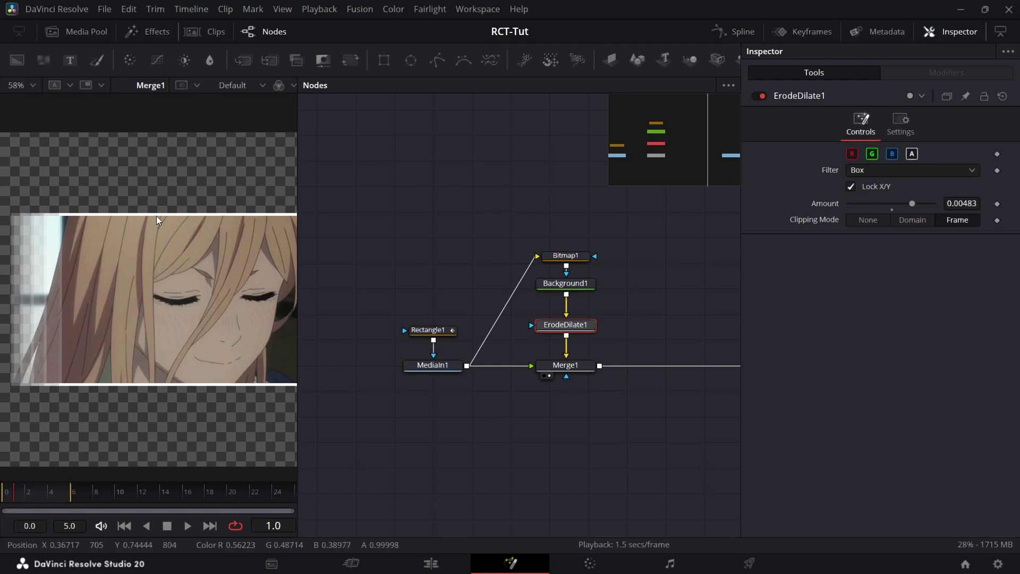
left_click_drag(74, 235, 116, 241)
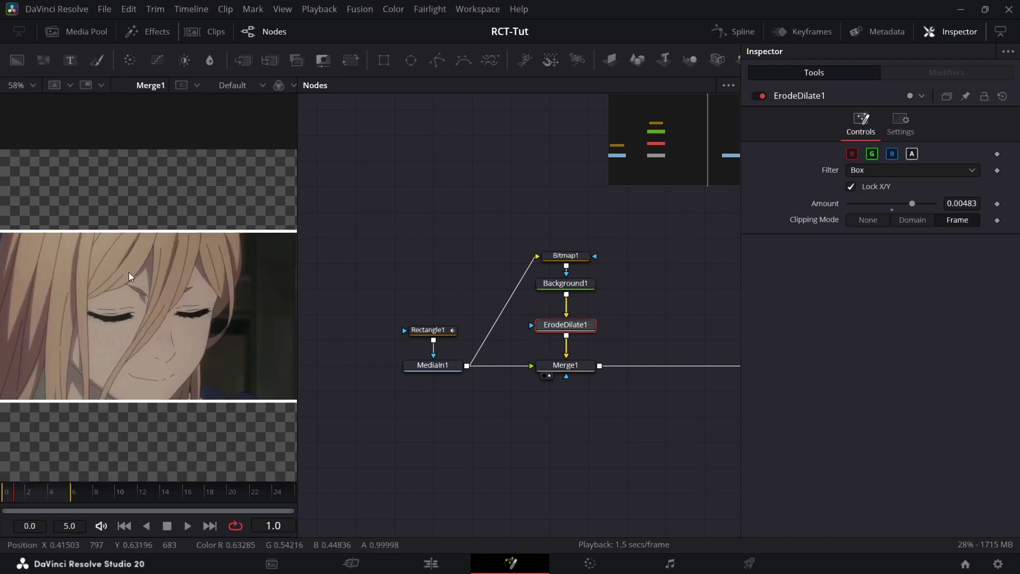
Step: Move ErodeDilate1 up closer to Background1 in the node graph
left_click_drag(574, 325, 574, 315)
left_click_drag(632, 328, 577, 284)
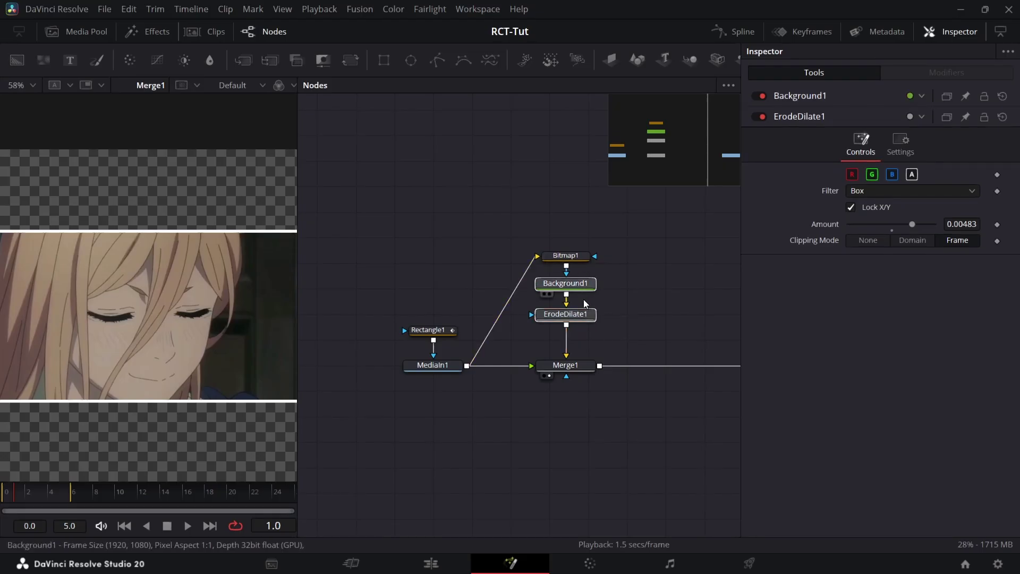
left_click_drag(632, 327, 564, 265)
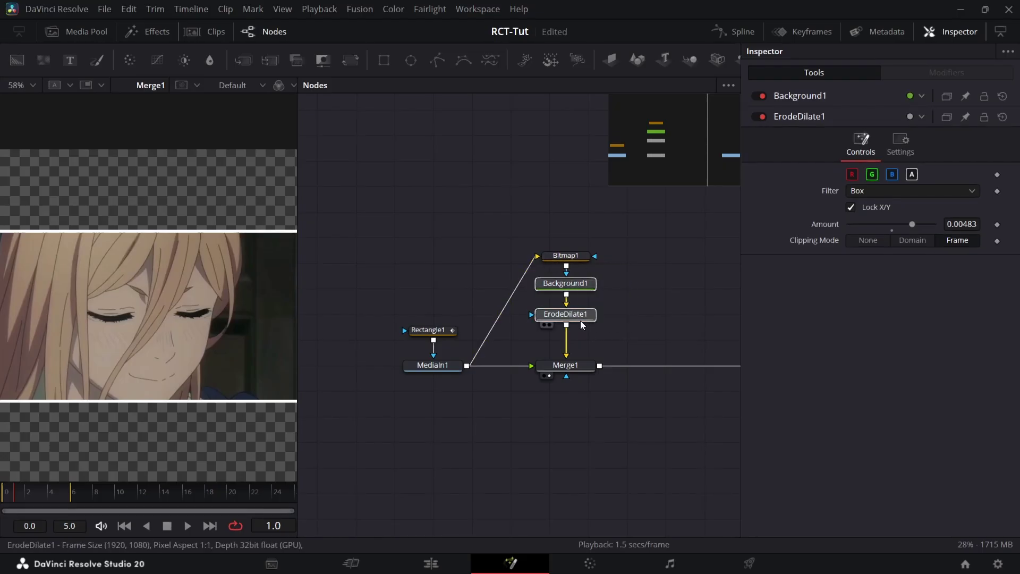
Step: Try a softer edge on Bitmap1, then undo it to keep Soft Edge at 0.0
left_click(579, 257)
left_click_drag(851, 206, 860, 206)
scroll(248, 330, "down", 2)
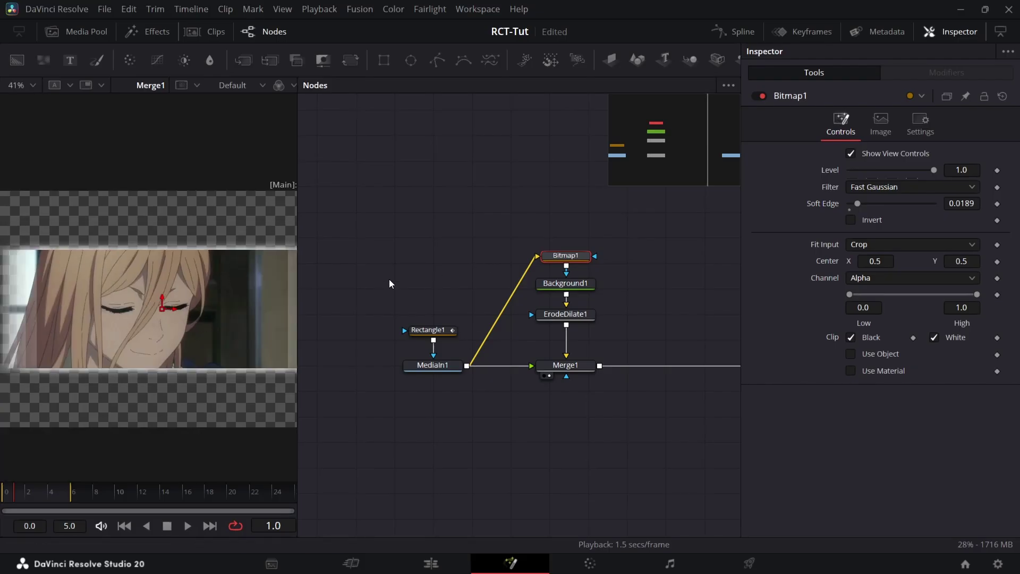
key("ctrl+z")
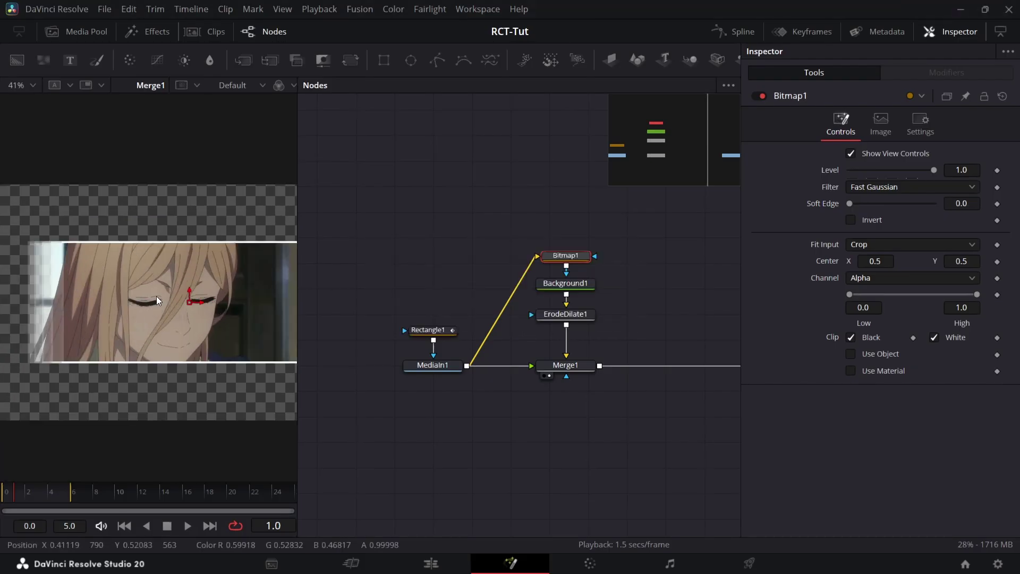
Step: Show the MediaOut1 final output in the viewer
left_click_drag(597, 338, 369, 290)
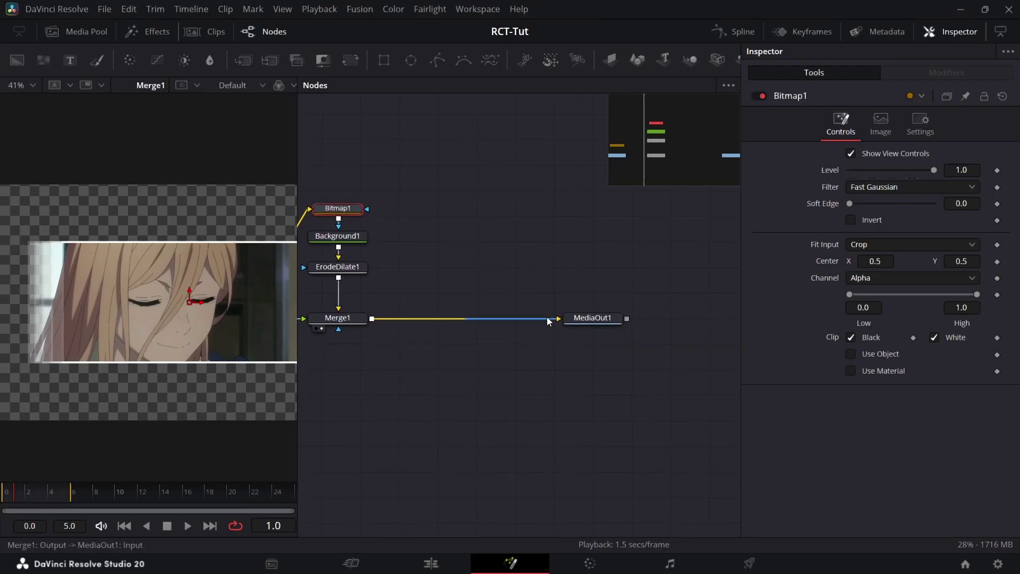
left_click(663, 317)
key("2")
left_click_drag(362, 351, 483, 338)
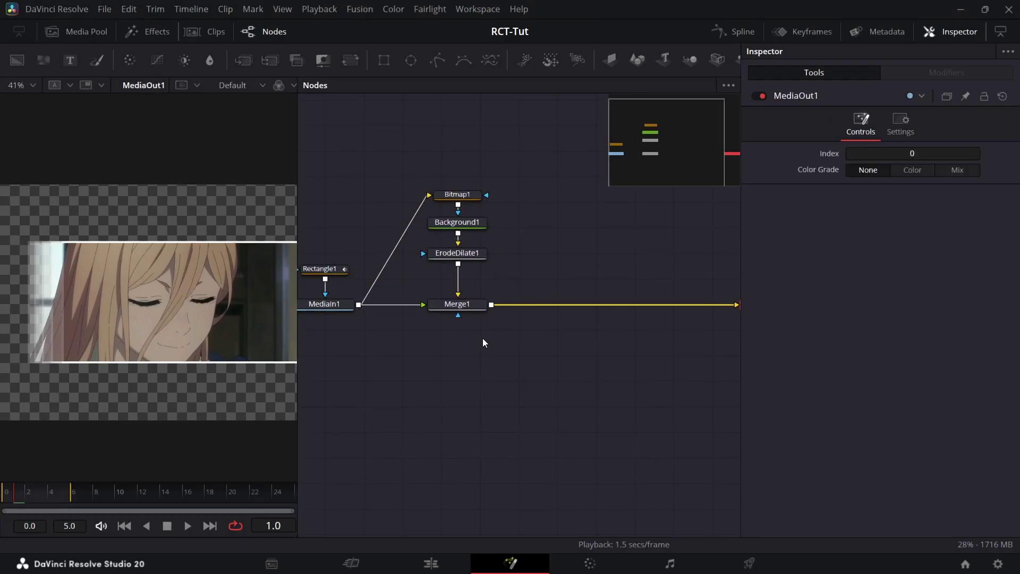
scroll(464, 303, "up", 2)
Step: Add a Drop Shadow node after Merge1 and align it in the graph
left_click(492, 300)
key("shift+space")
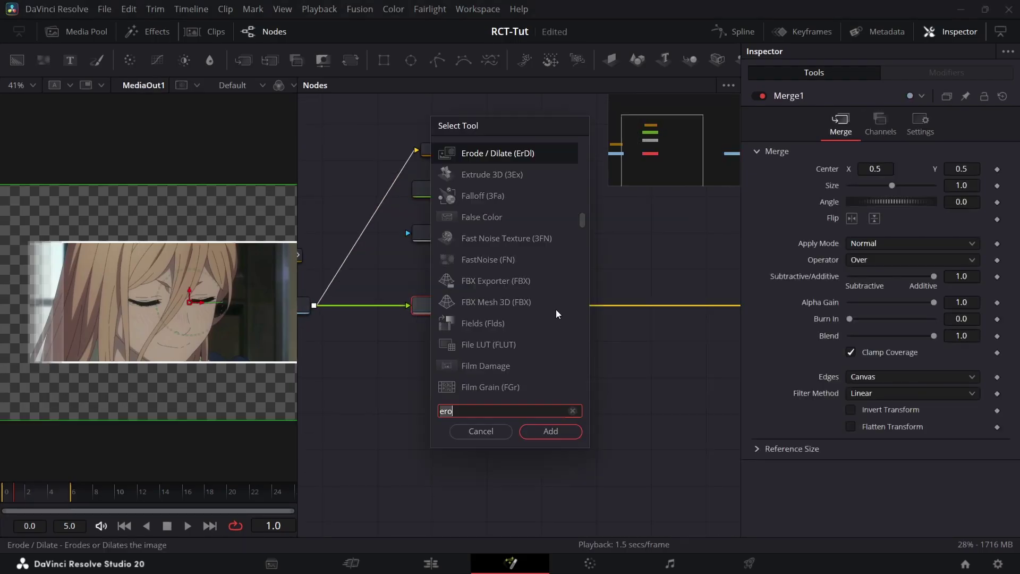
type("drop")
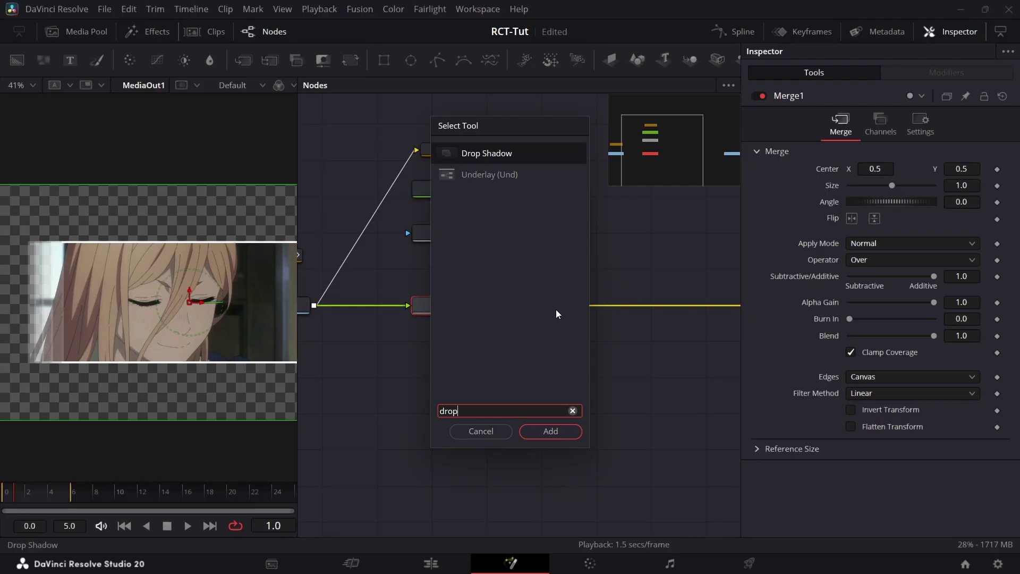
key("Return")
left_click_drag(555, 309, 605, 302)
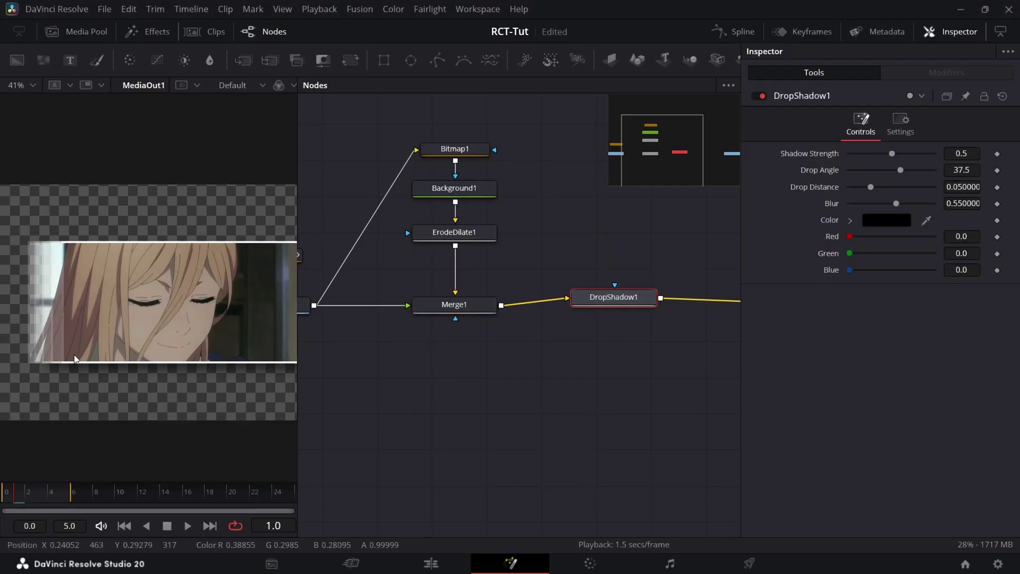
left_click_drag(63, 317, 82, 322)
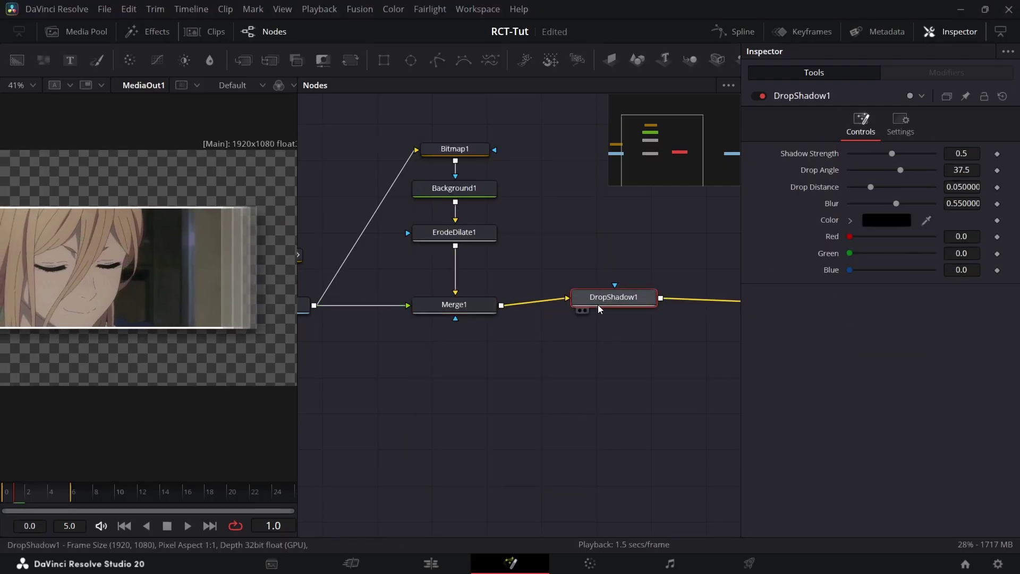
left_click_drag(599, 308, 605, 315)
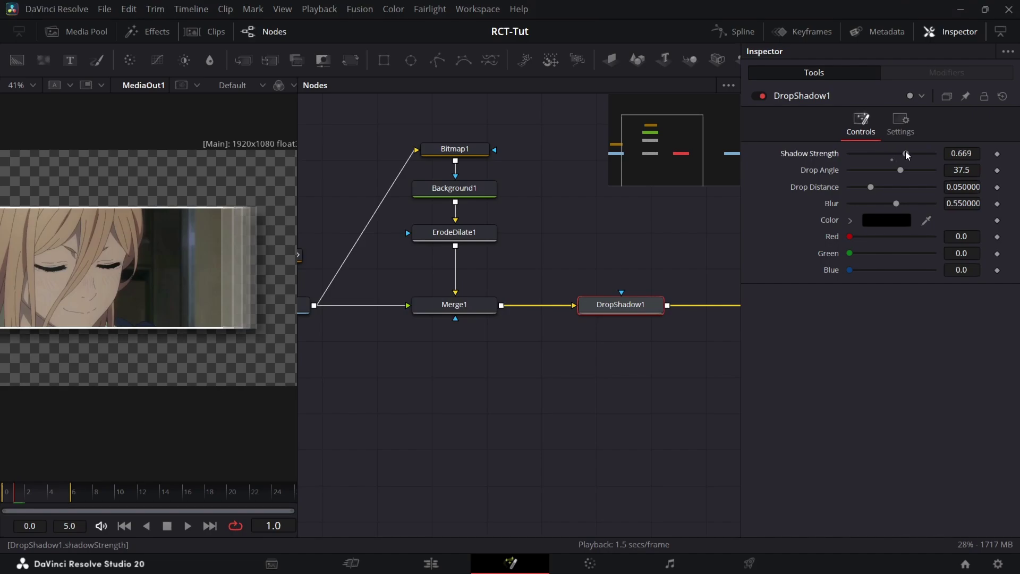
Step: Raise shadow strength to 0.693 and blur to 0.709, save, and return to the Edit page
left_click_drag(906, 154, 903, 164)
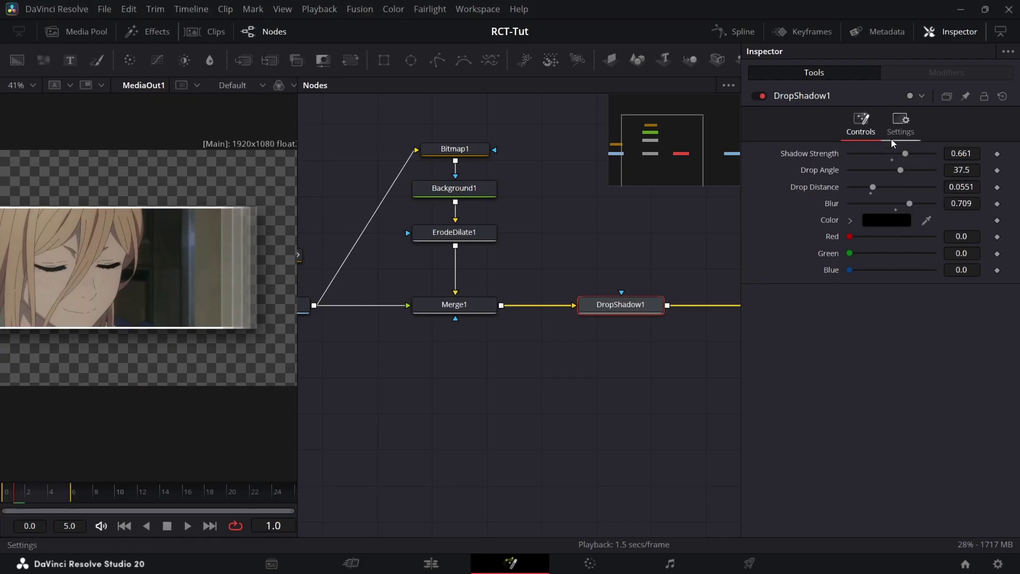
left_click_drag(907, 156, 907, 157)
left_click_drag(213, 324, 283, 363)
key("ctrl+s")
left_click(431, 563)
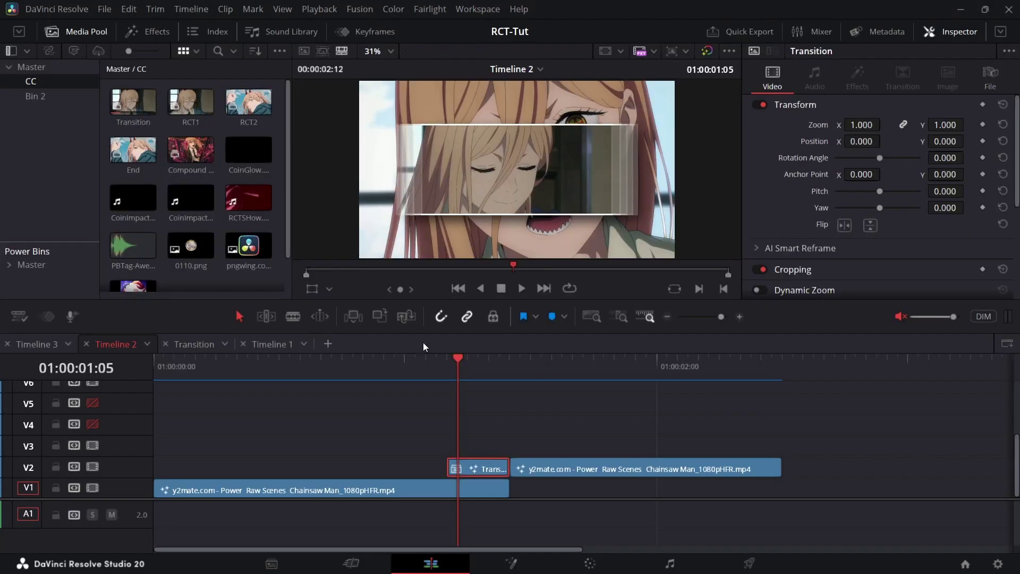
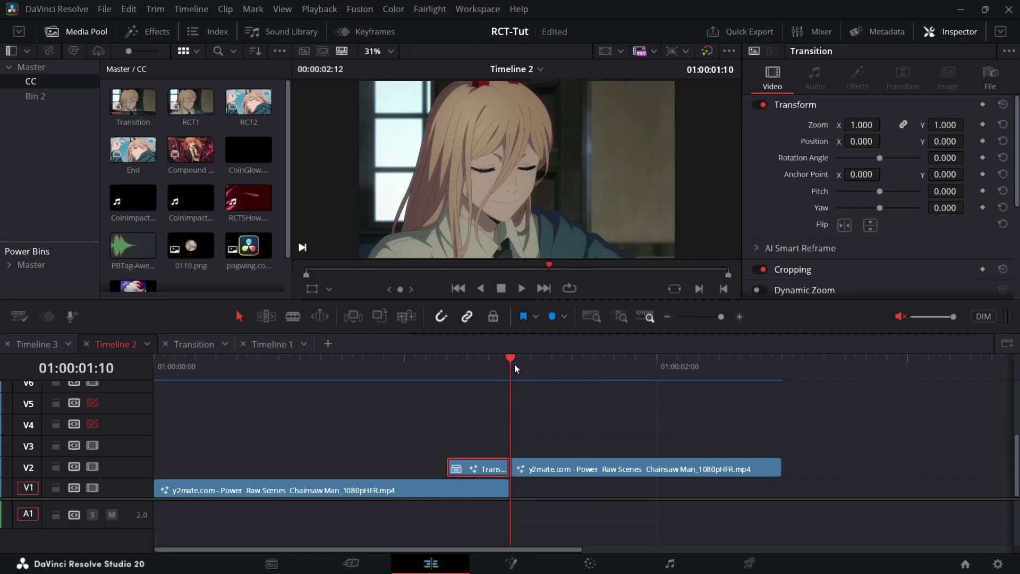
Step: Drag the Transition compound clip onto V2, right at the cut before the second Chainsaw Man clip
scroll(515, 396, "up", 2)
left_click_drag(547, 465, 346, 402)
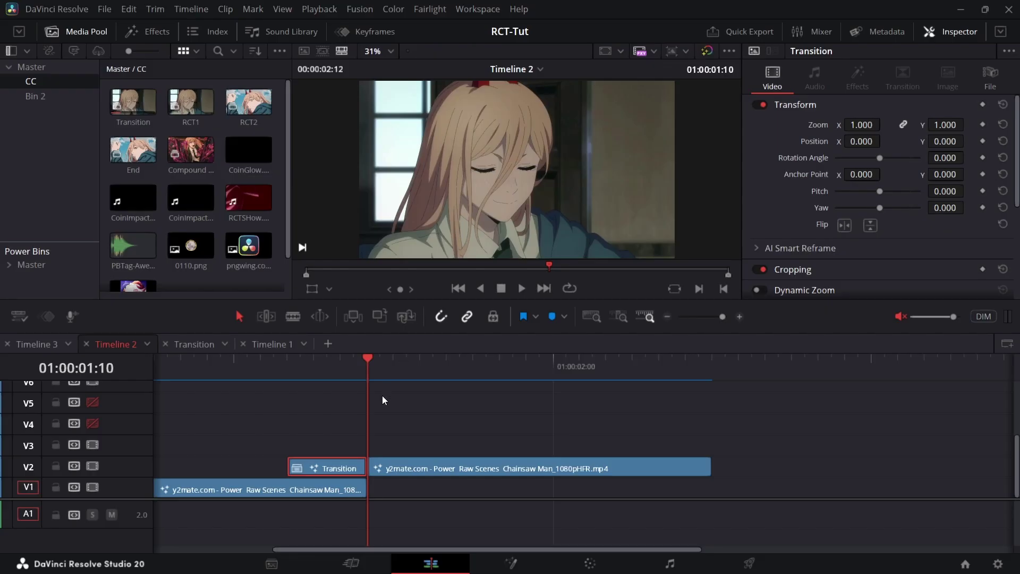
scroll(383, 396, "up", 1)
left_click_drag(489, 412, 424, 406)
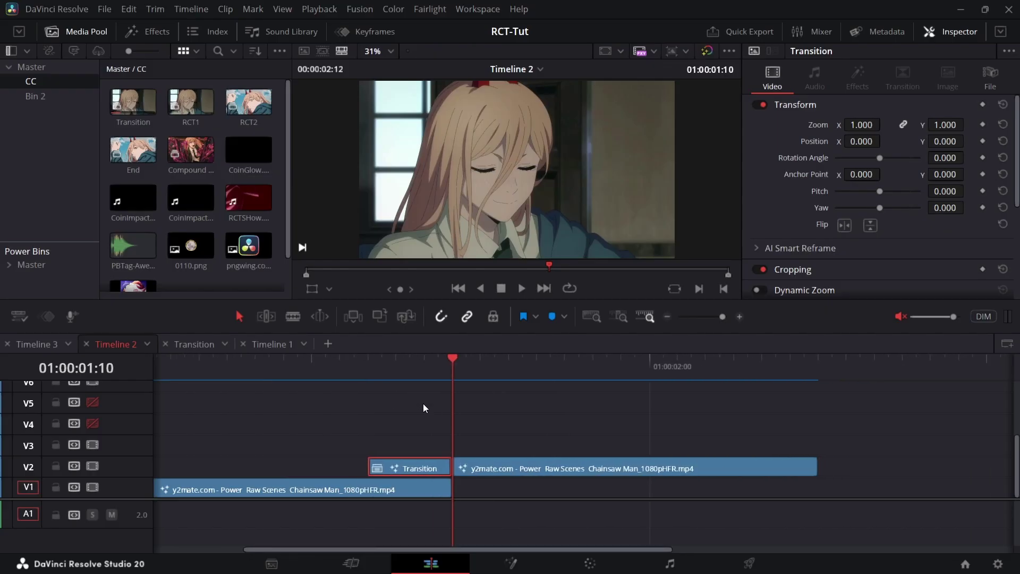
Step: Place an adjustment clip on V3 at the second clip, cut at 01:00:01:12 and lengthened slightly
left_click(148, 32)
left_click(38, 243)
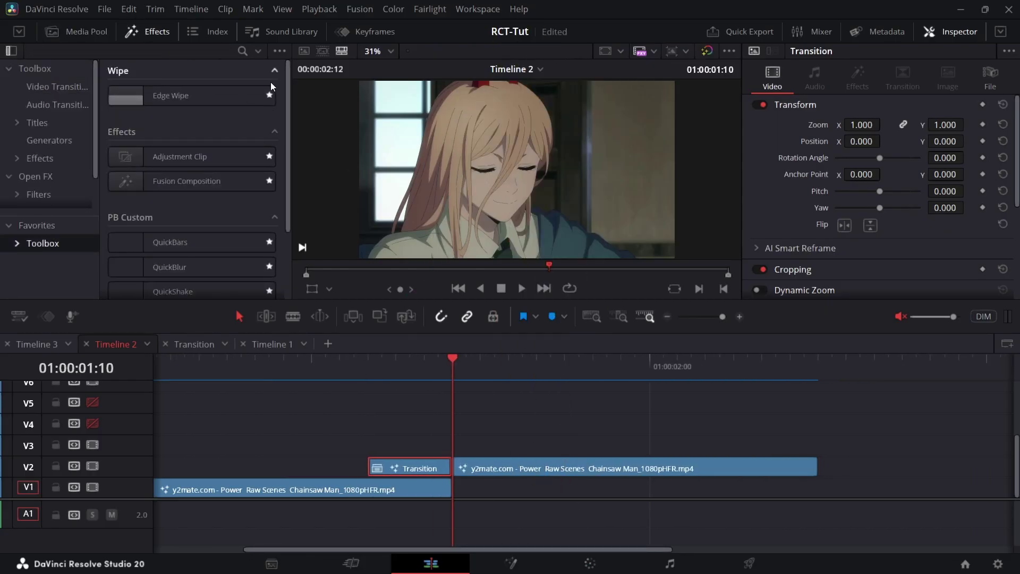
left_click_drag(184, 156, 471, 441)
left_click_drag(458, 365, 483, 362)
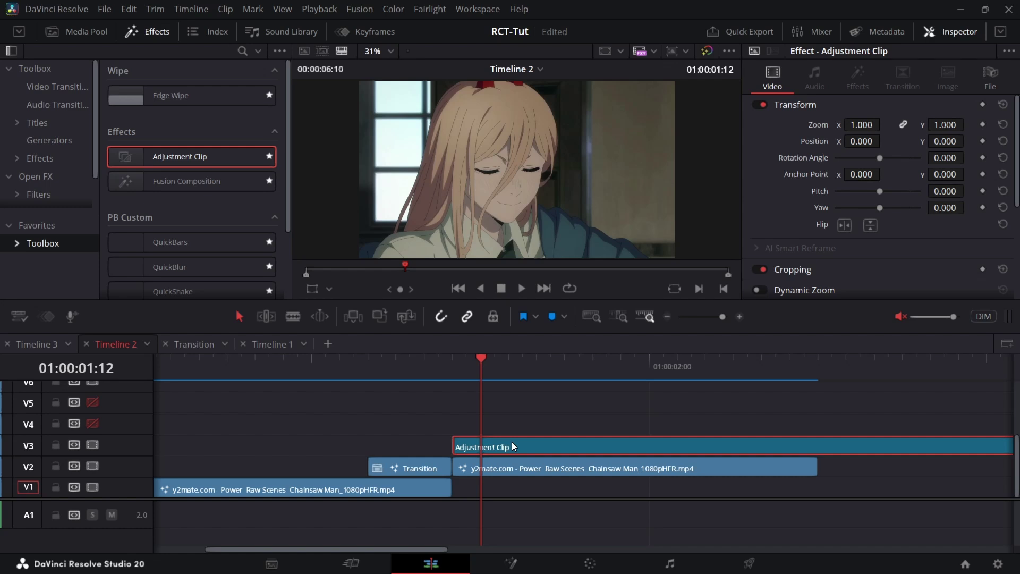
key("ctrl+b")
key("Delete")
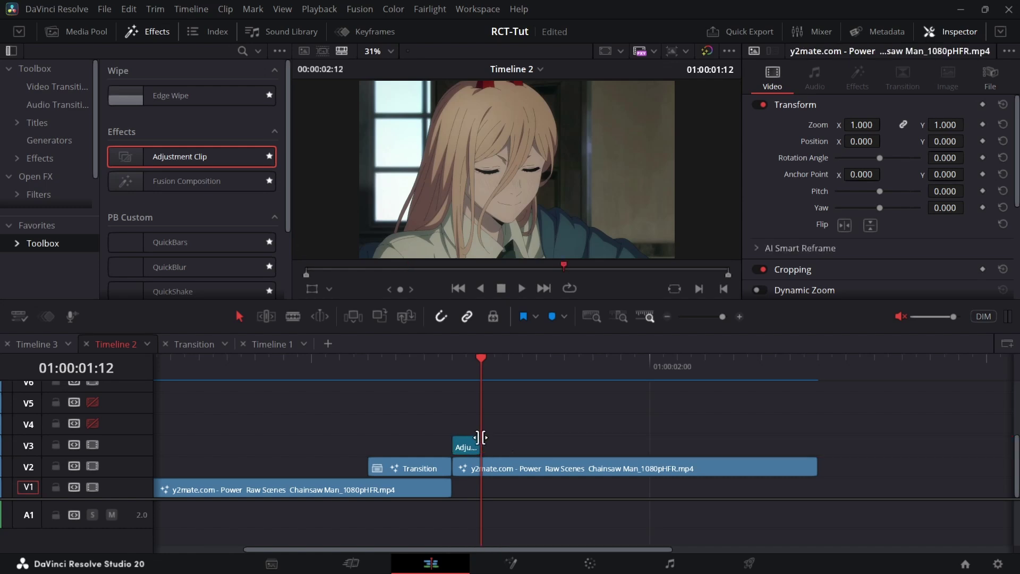
left_click_drag(478, 437, 518, 435)
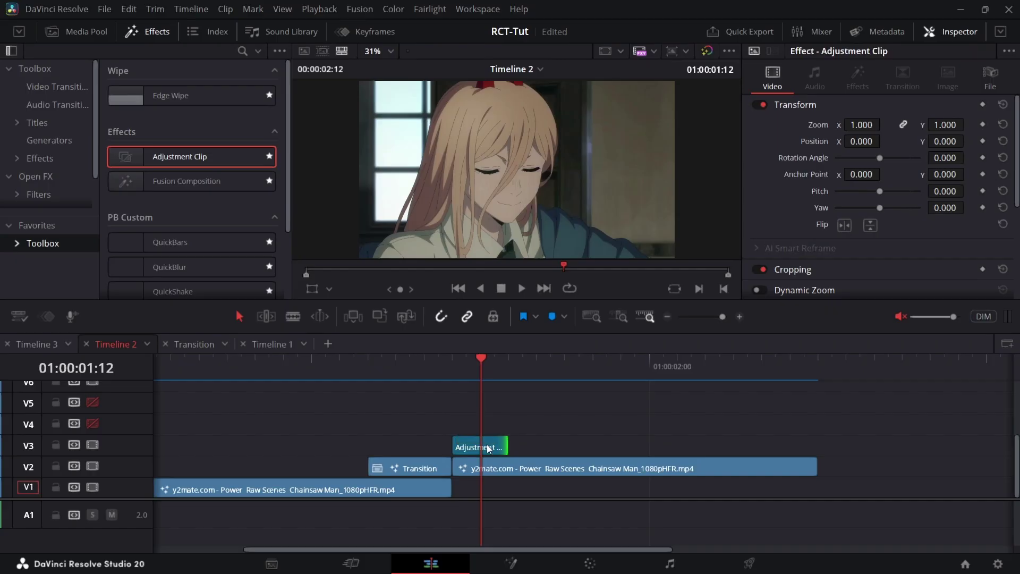
Step: Colour the adjustment clip orange and rename it Flash
left_click(977, 84)
left_click(859, 111)
left_click(908, 137)
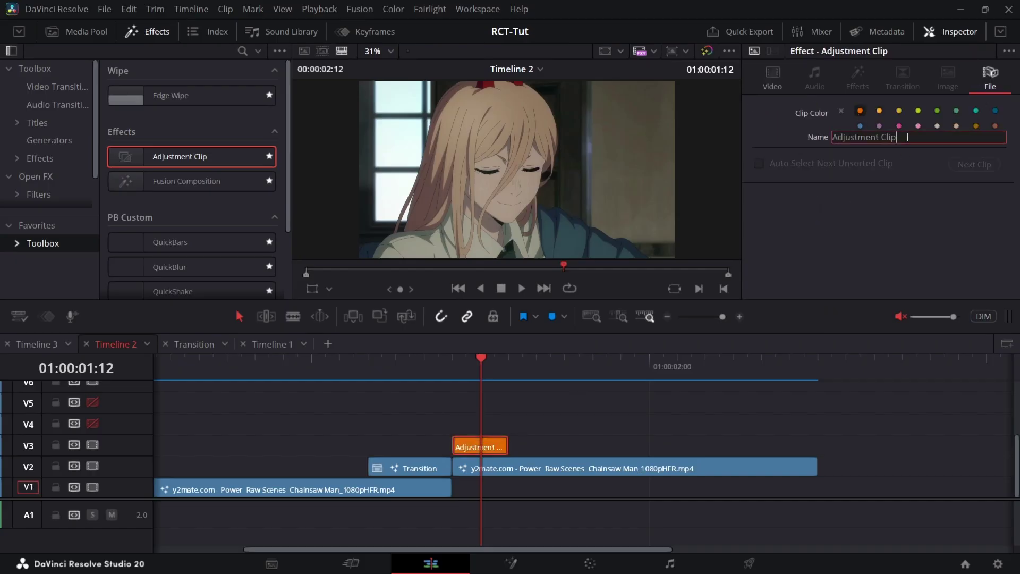
type("Flash")
key("Return")
scroll(500, 420, "up", 1)
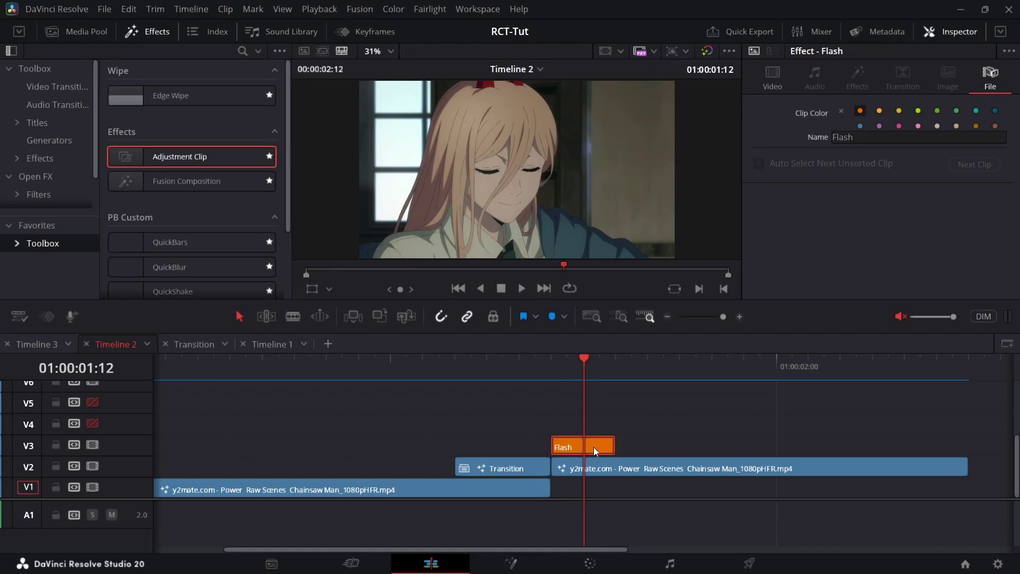
Step: Open the adjustment clip in Fusion, frame the node graph around MediaIn1, and save
key("shift+5")
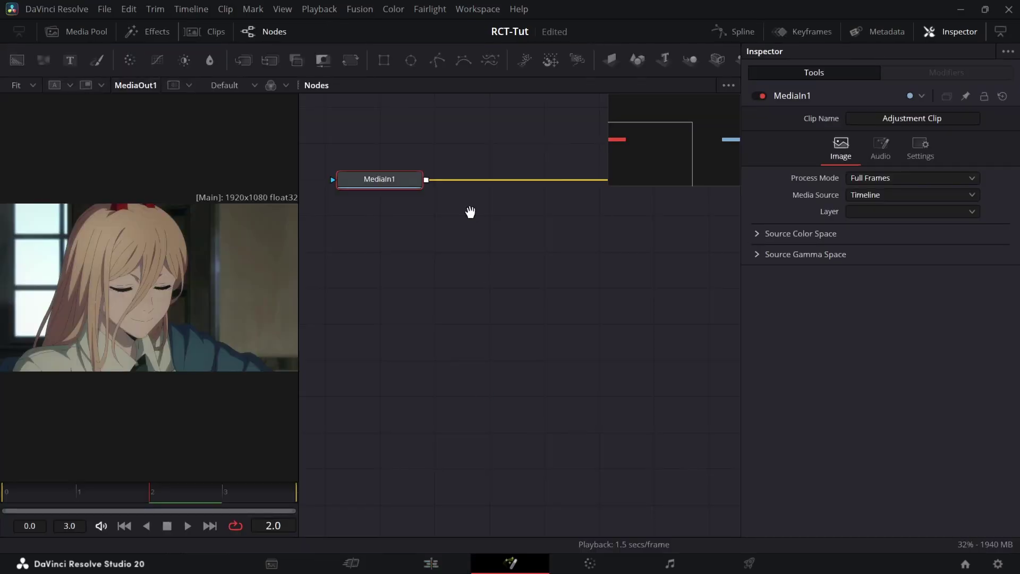
left_click_drag(470, 212, 449, 279)
scroll(479, 297, "down", 3)
scroll(449, 279, "up", 2)
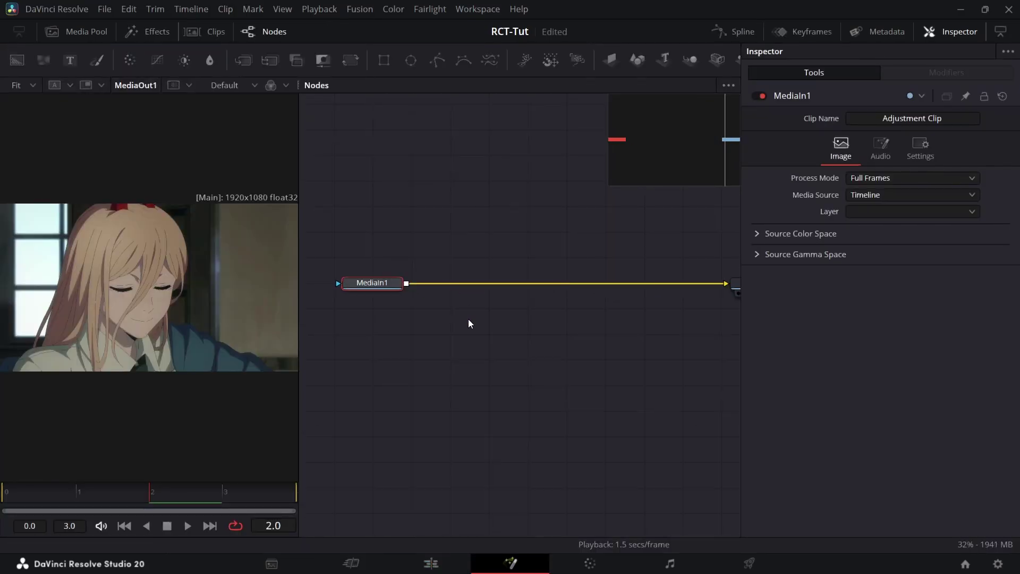
left_click_drag(468, 319, 520, 322)
scroll(422, 295, "right", 2)
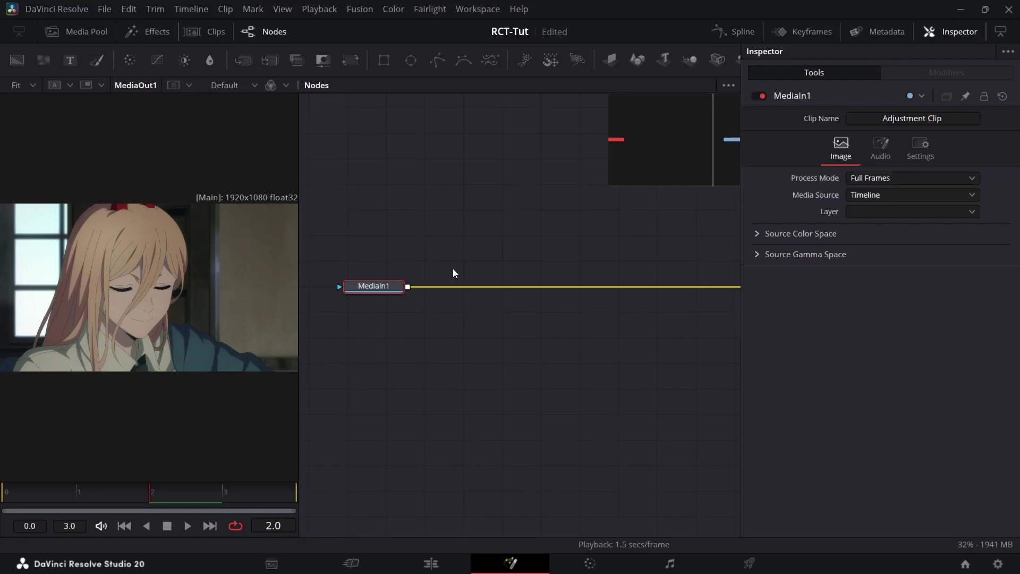
key("ctrl+s")
Step: Insert a Brightness Contrast node after MediaIn1, test Brightness at 1.0, reset it to 0.0, and save
key("shift+space")
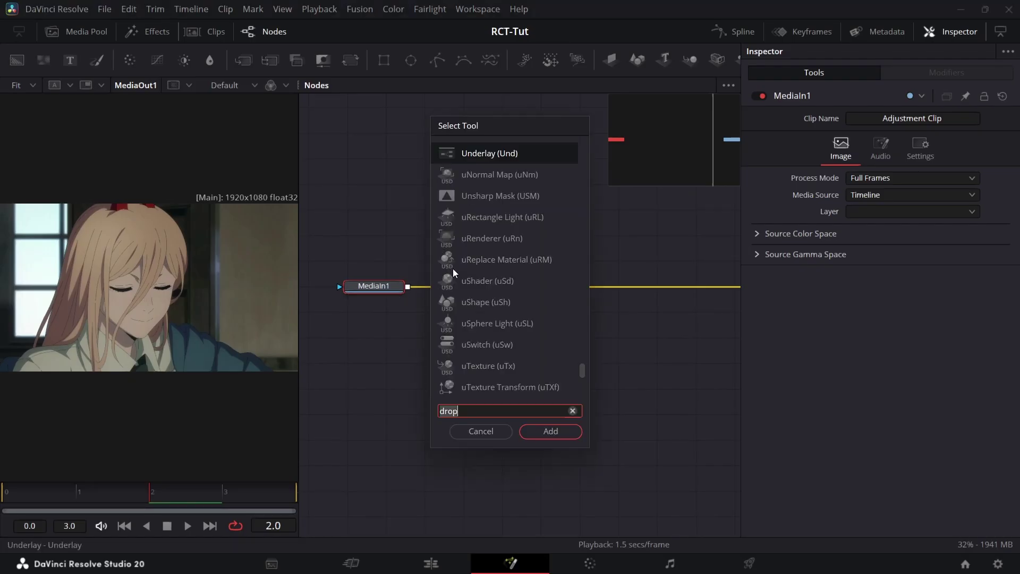
type("bc")
key("Return")
left_click_drag(450, 288, 588, 290)
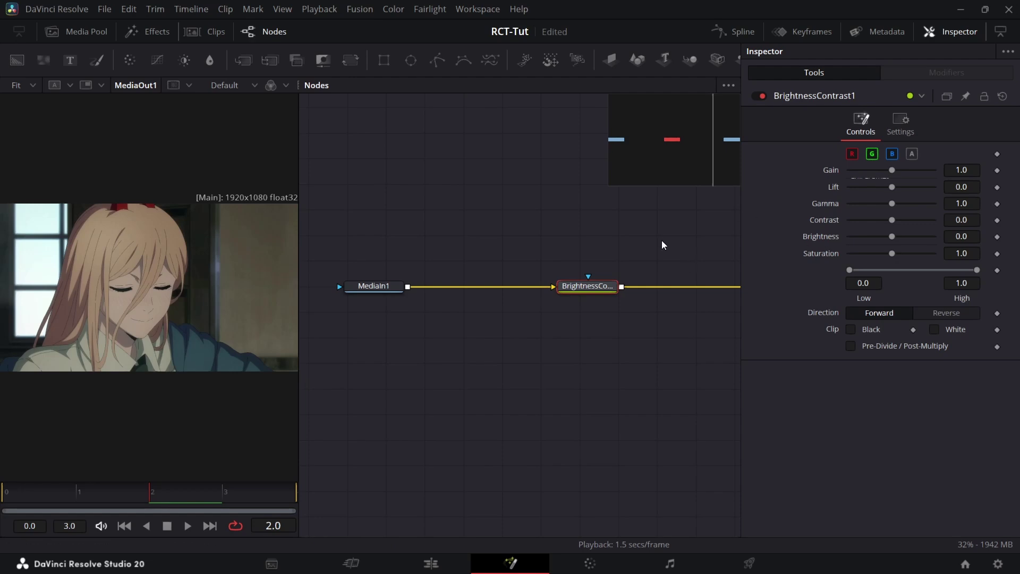
left_click_drag(613, 354, 570, 351)
left_click_drag(141, 494, 31, 498)
left_click_drag(890, 240, 941, 239)
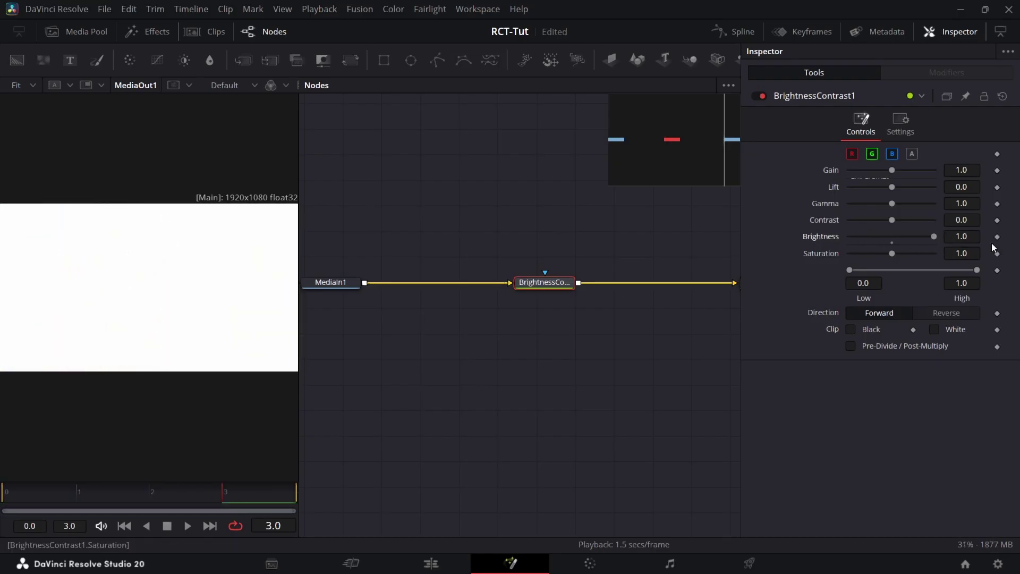
left_click_drag(934, 236, 890, 241)
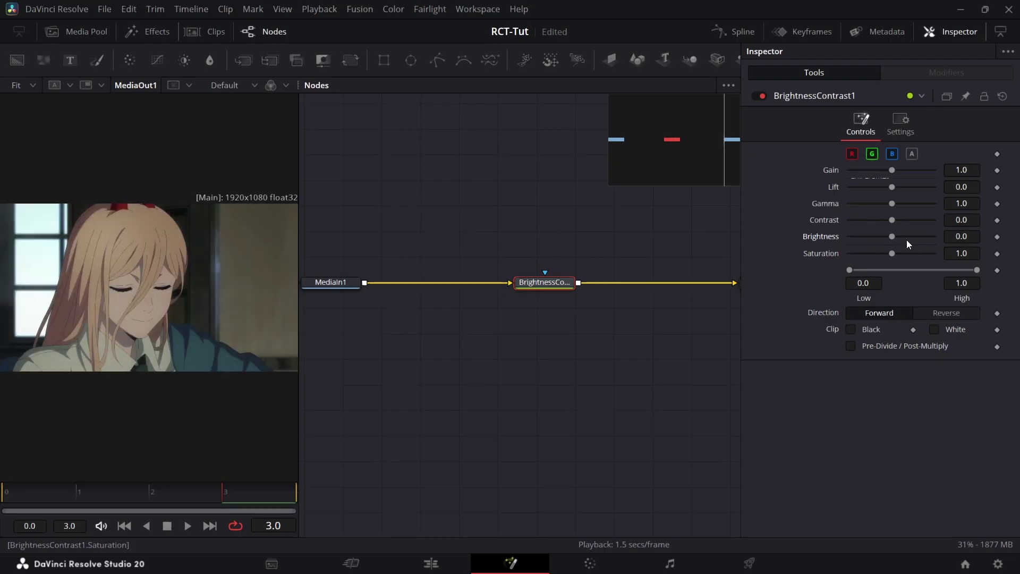
key("ctrl+s")
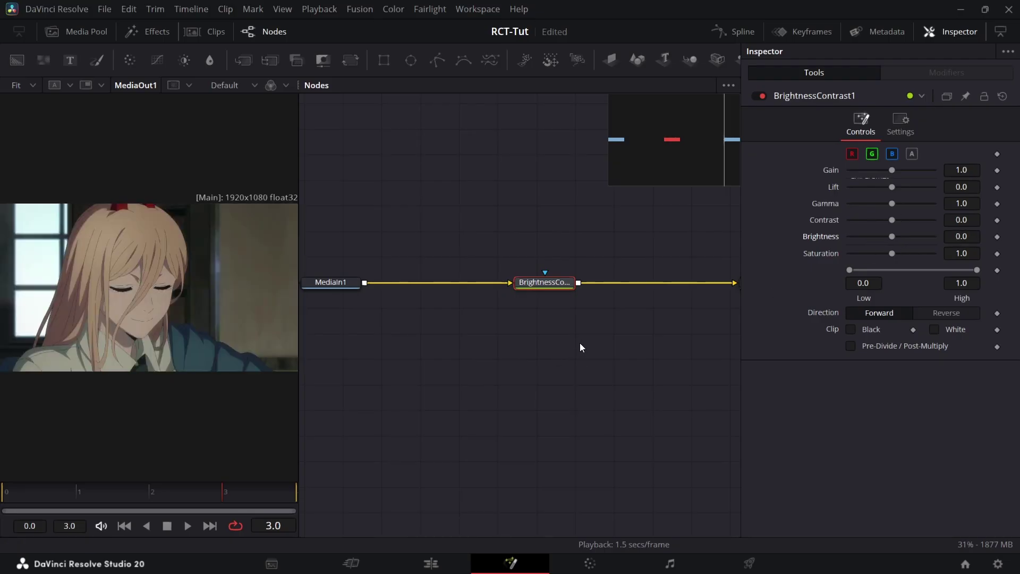
Step: Drive Brightness with an Anim Curves modifier set to Offset 1.0 and Scale -1.0
right_click(821, 232)
mouse_move(854, 288)
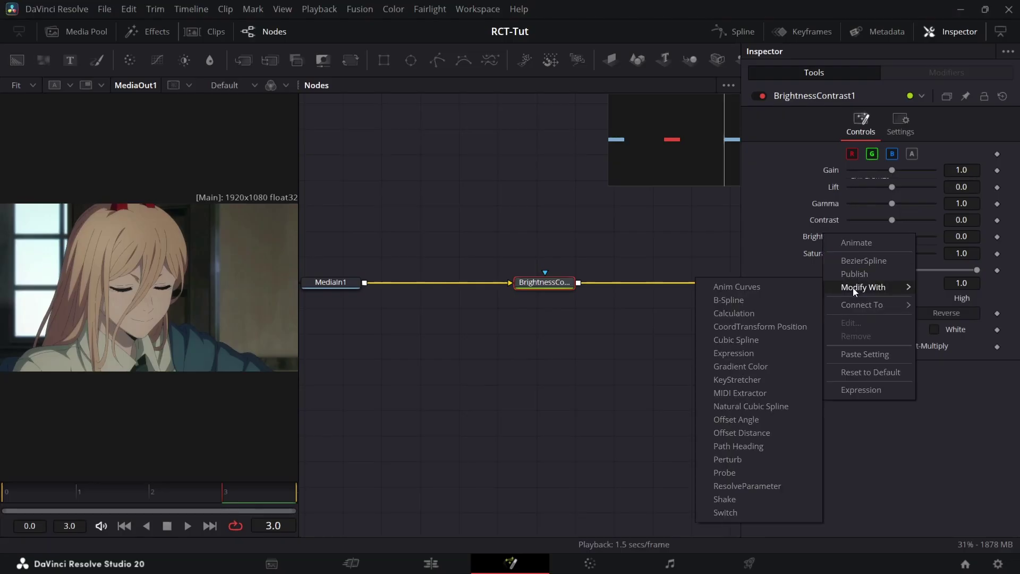
left_click(783, 290)
left_click(936, 76)
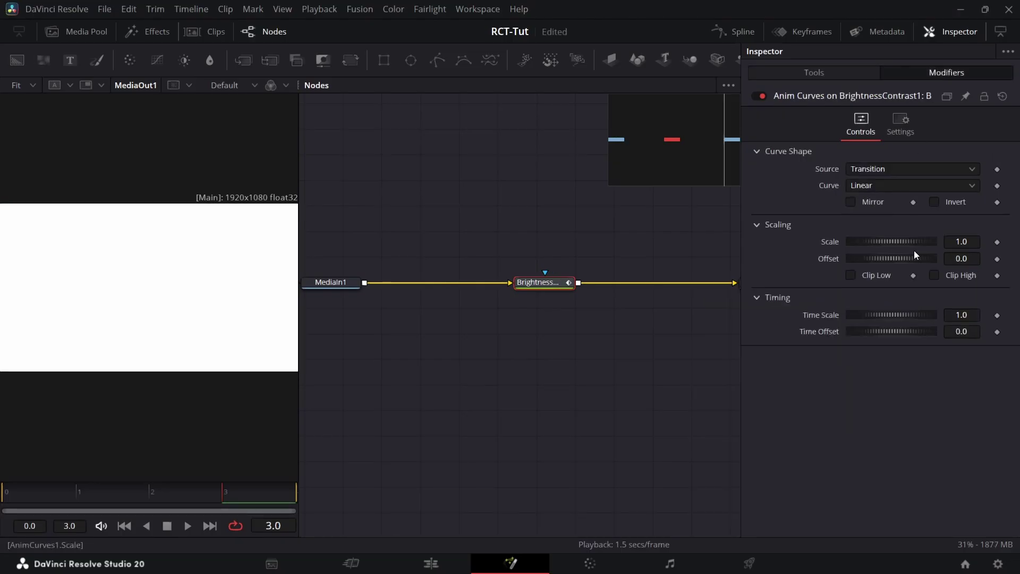
left_click(965, 260)
type("1")
key("Return")
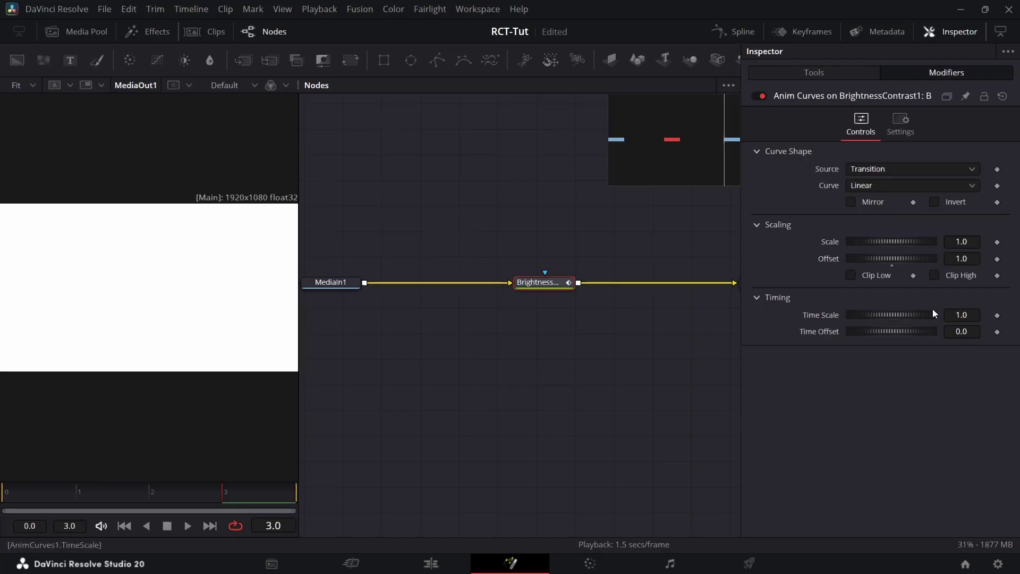
left_click(946, 240)
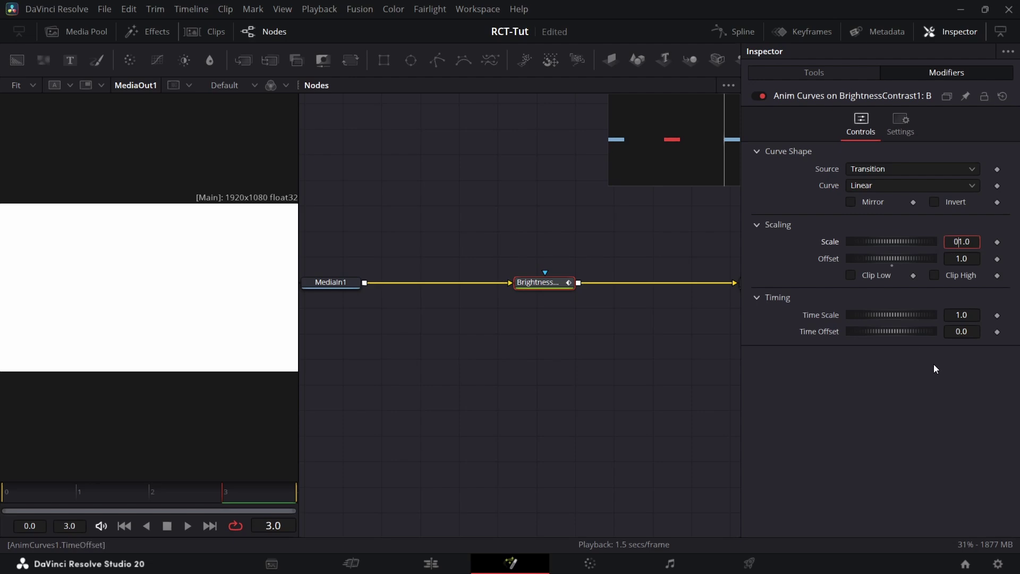
type("-")
key("Return")
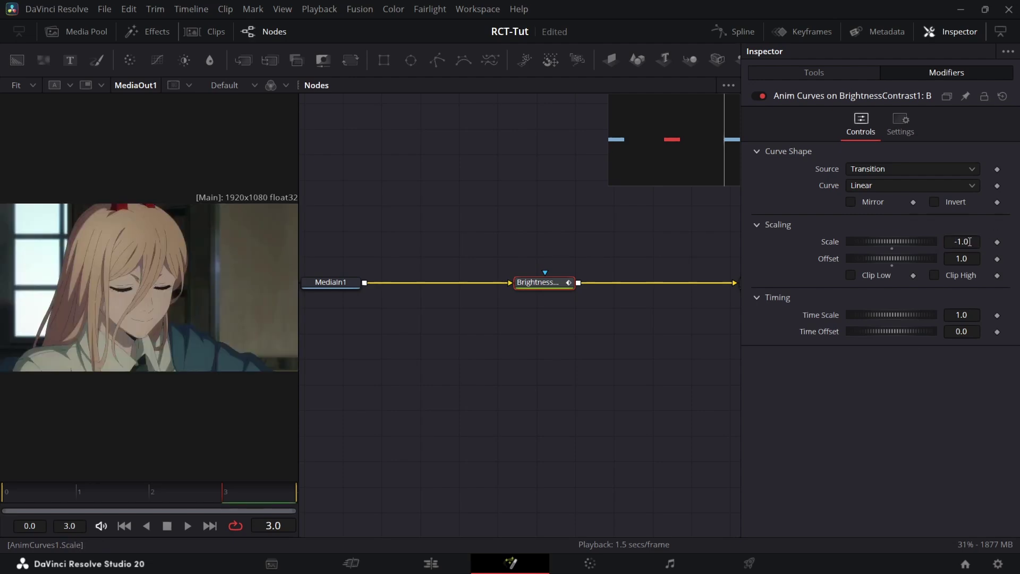
Step: Make the curve a Duration-based Custom shape with a steep ease-out, then play the flash
left_click(891, 170)
left_click(891, 187)
left_click(902, 183)
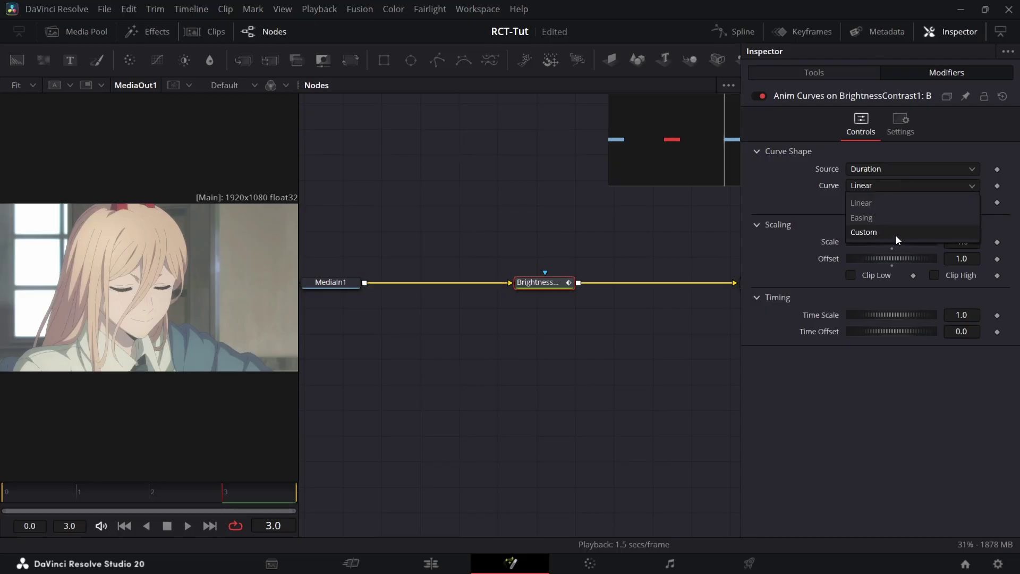
left_click(895, 235)
key("ctrl+a")
key("f")
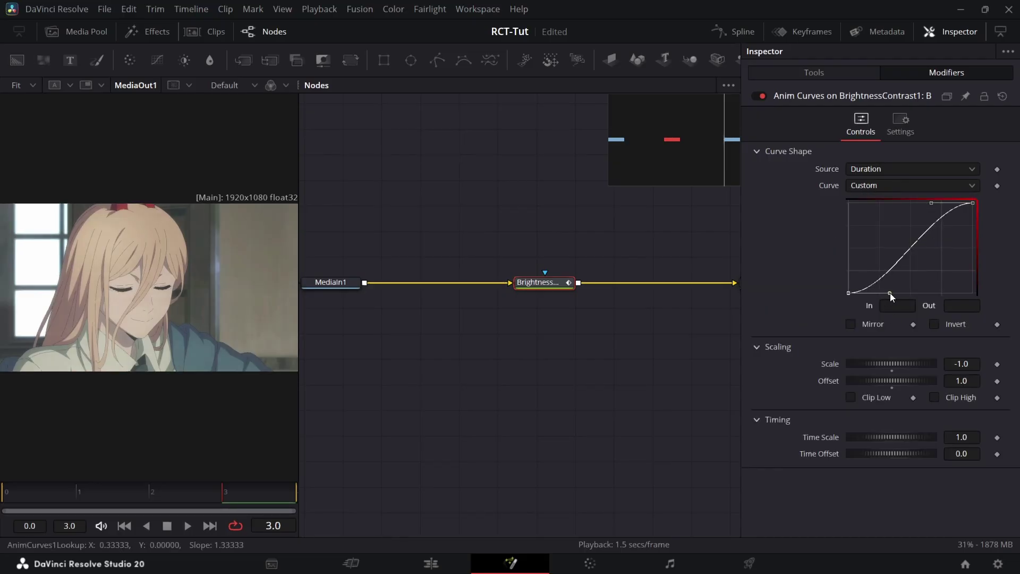
left_click_drag(890, 292, 852, 217)
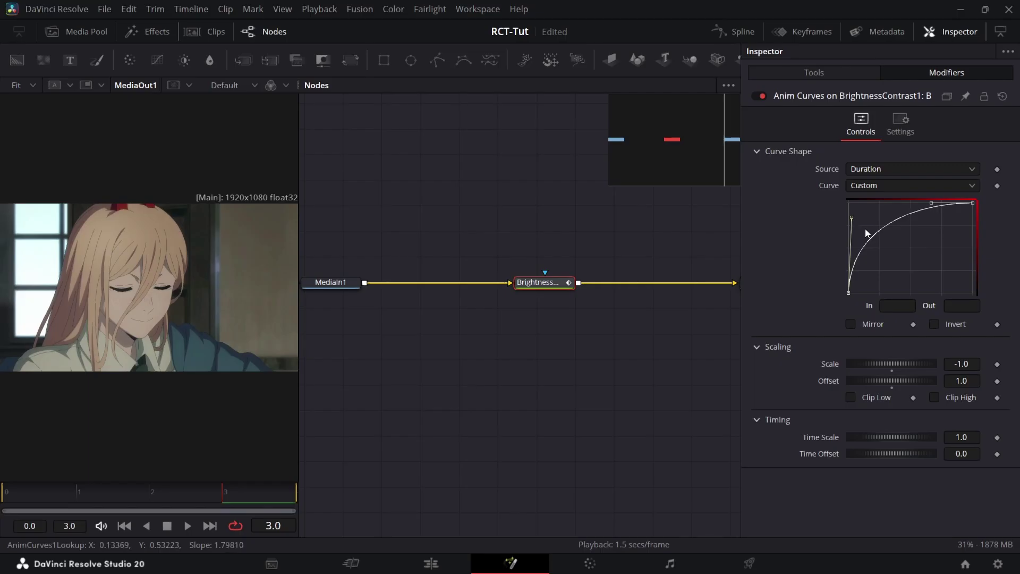
key("ctrl+z")
left_click_drag(893, 294, 859, 211)
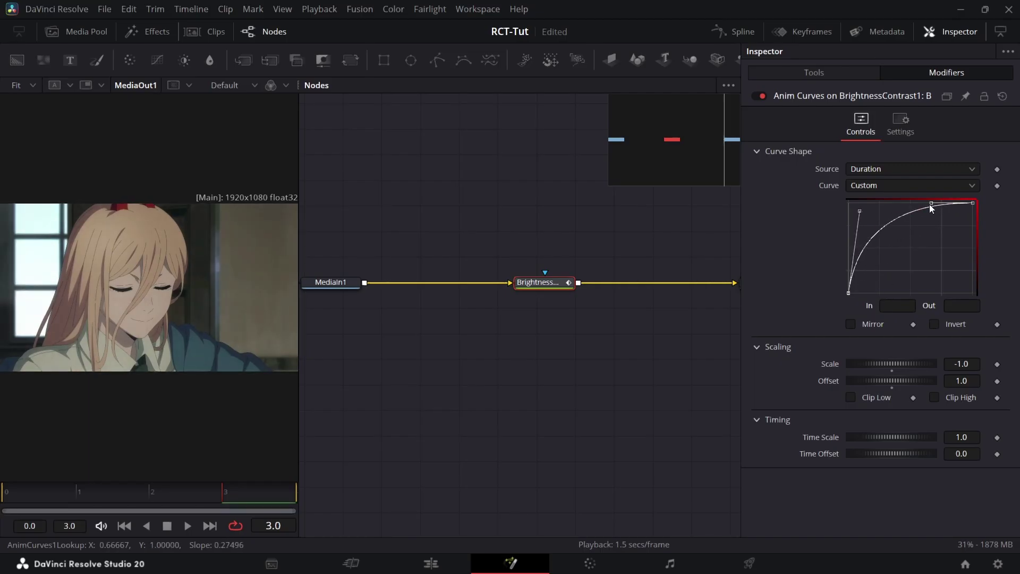
left_click_drag(929, 203, 859, 218)
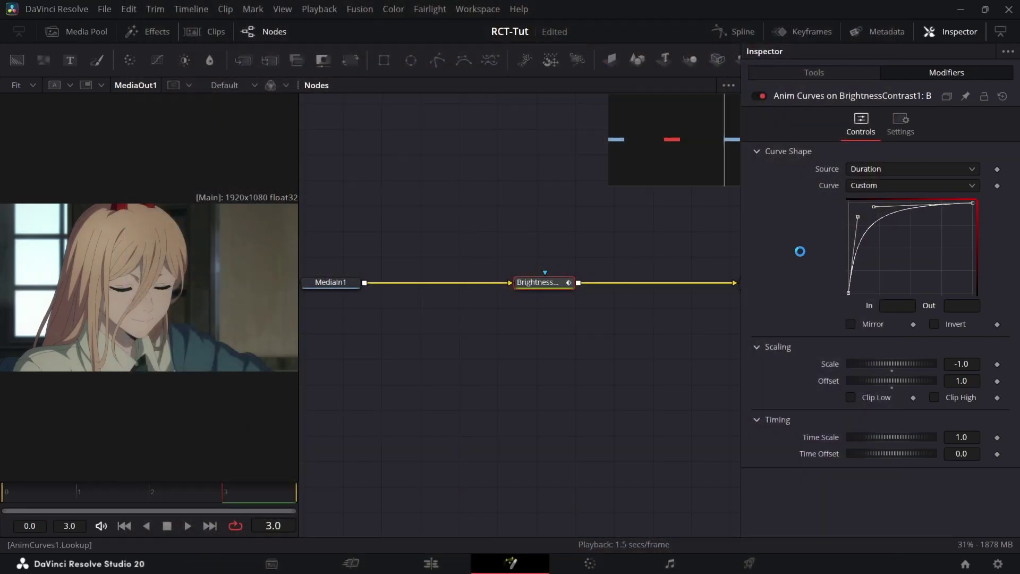
left_click(3, 495)
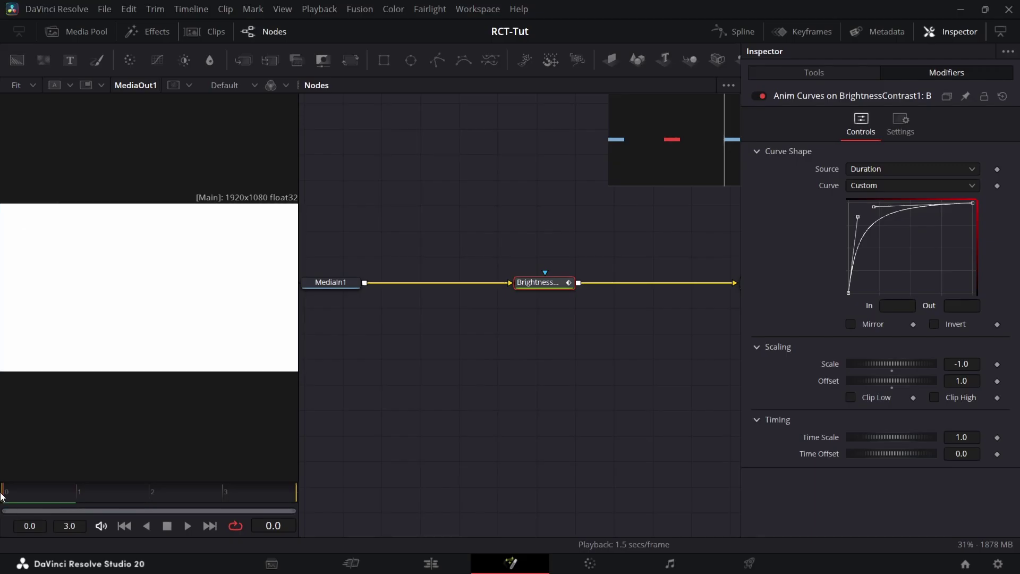
key("space")
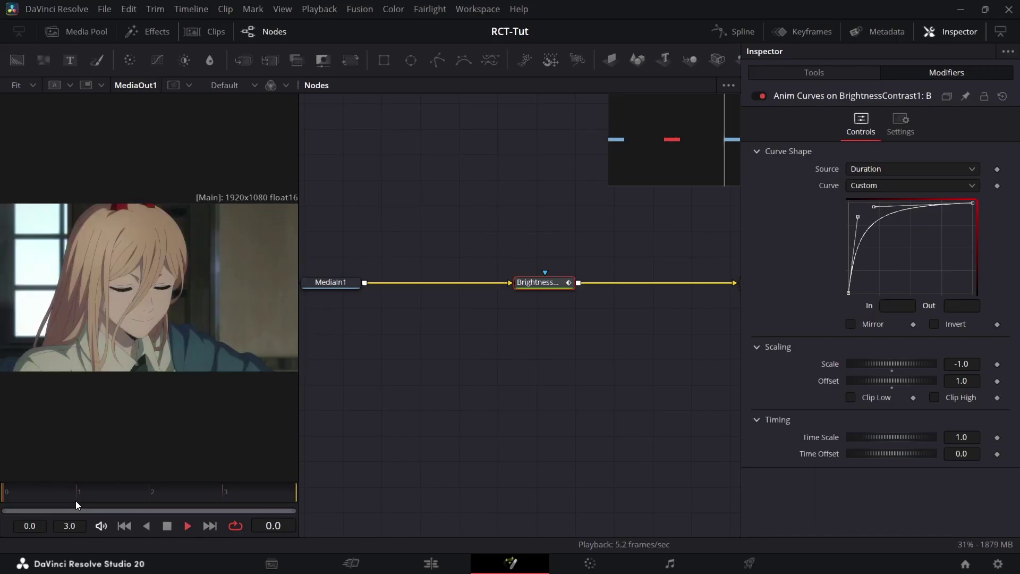
Step: Return to the Edit page and replay the flash transition several times from just before the cut
left_click(431, 563)
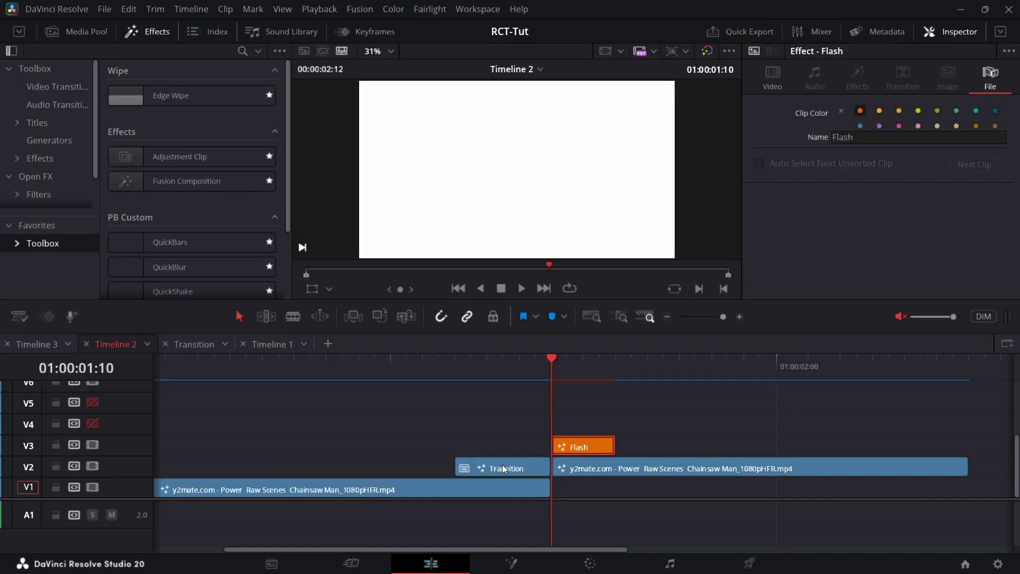
left_click(448, 373)
key("space")
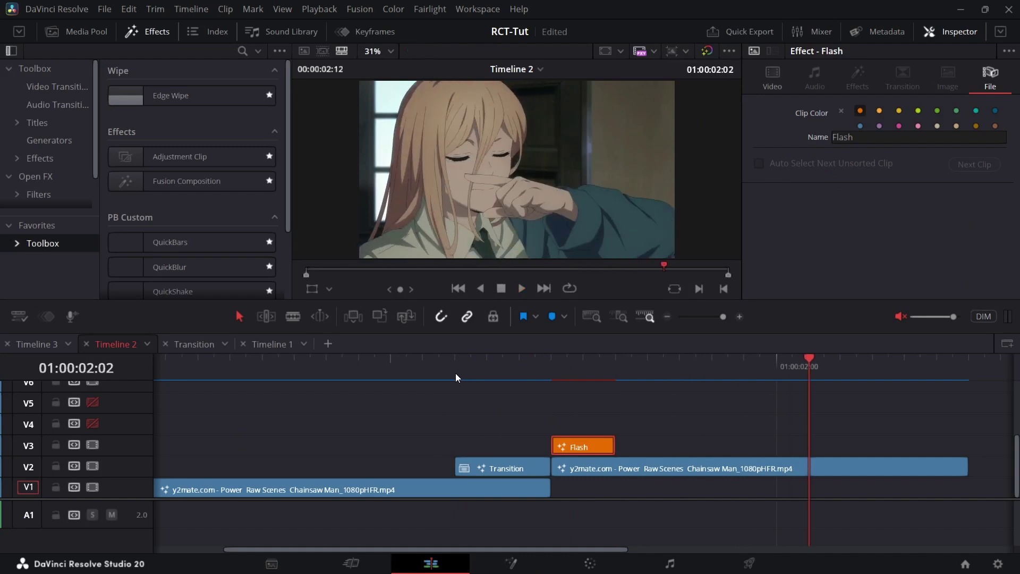
left_click(455, 372)
key("space")
left_click(455, 372)
key("space")
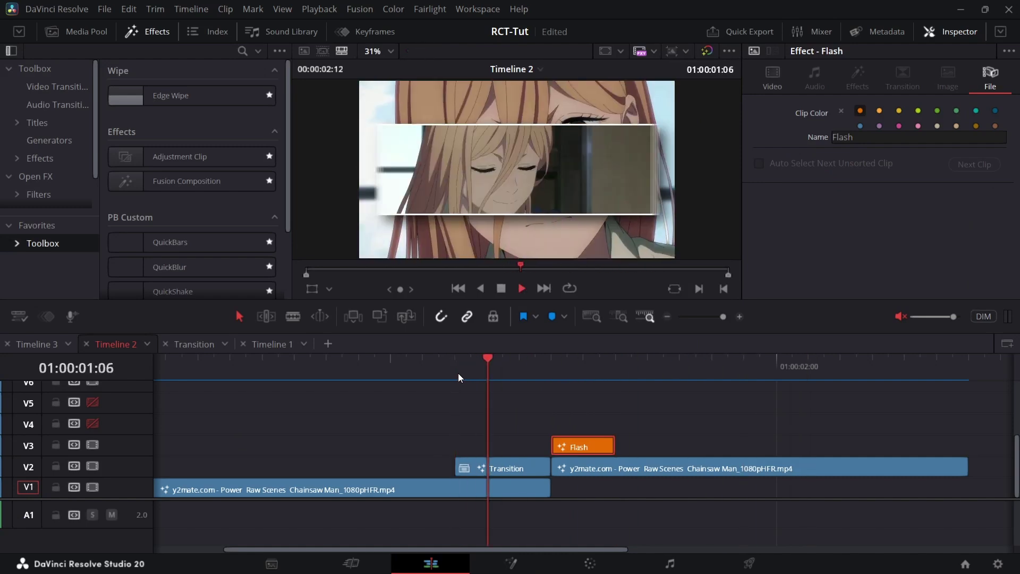
left_click(449, 385)
left_click(454, 372)
key("space")
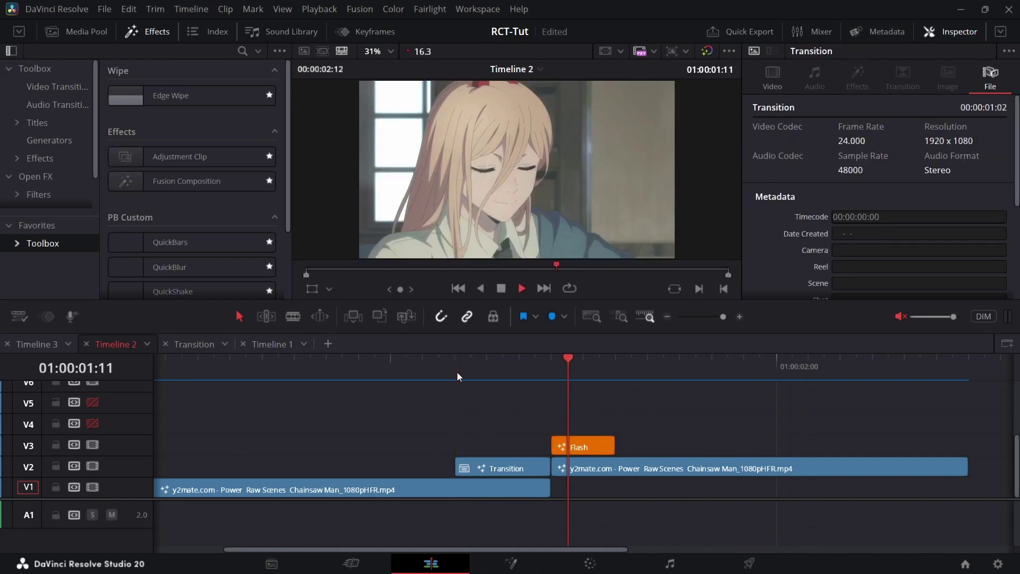
Step: Scrub the transition and step back one frame from 01:00:01:08 to inspect the flash
left_click_drag(454, 366, 584, 368)
left_click(568, 446)
scroll(543, 449, "up", 1)
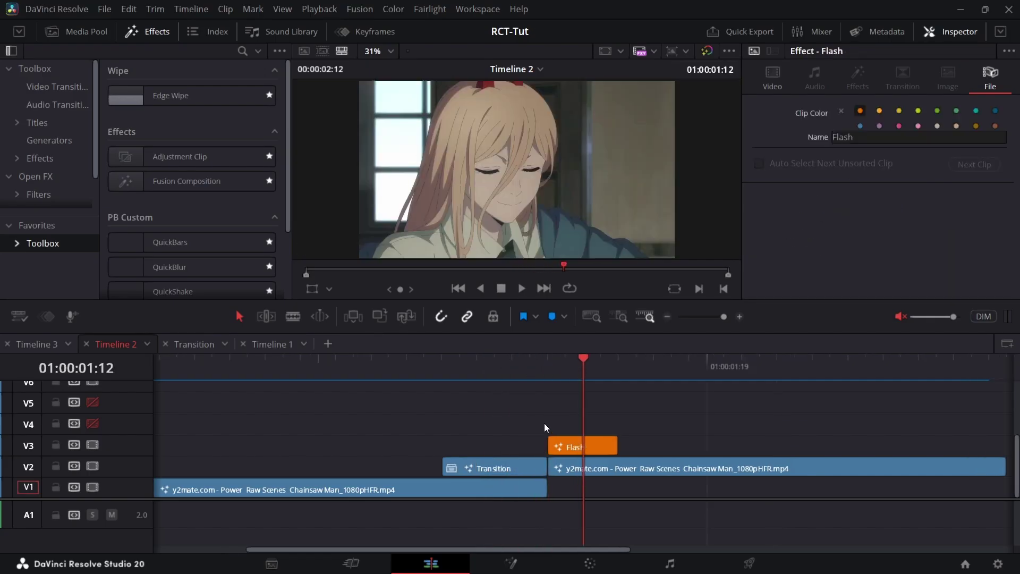
left_click(518, 374)
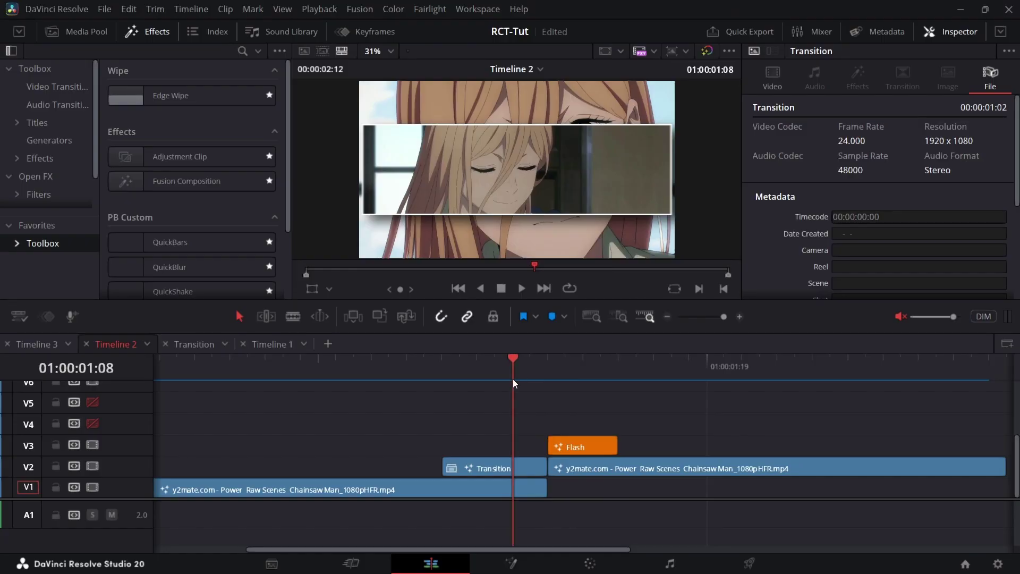
key("Left")
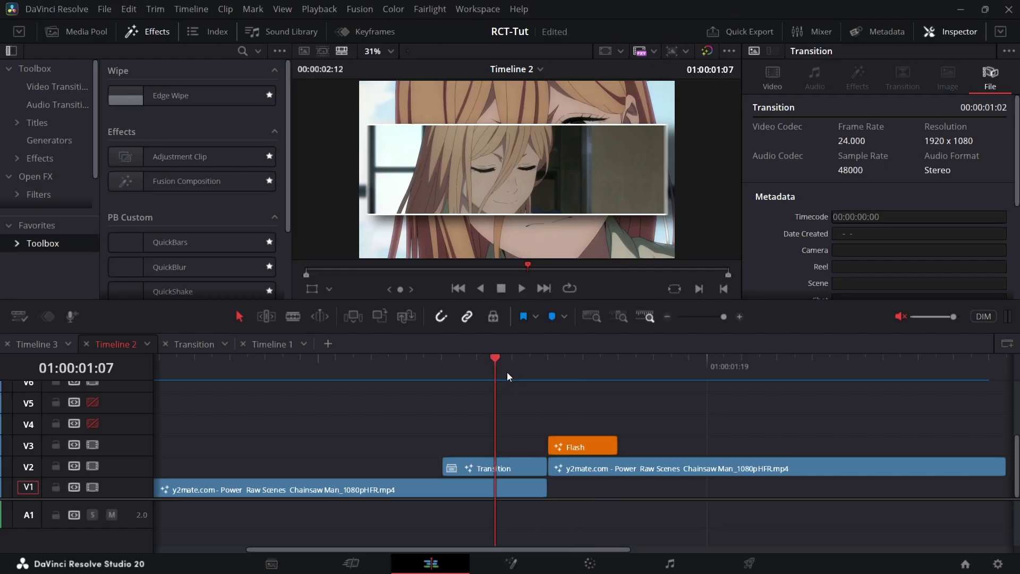
mouse_move(509, 329)
left_mouse_down()
mouse_move(469, 329)
mouse_move(513, 330)
left_mouse_up()
Step: Drag an Adjustment Clip from the Toolbox onto V4, above the Flash clip
left_click_drag(514, 368, 551, 368)
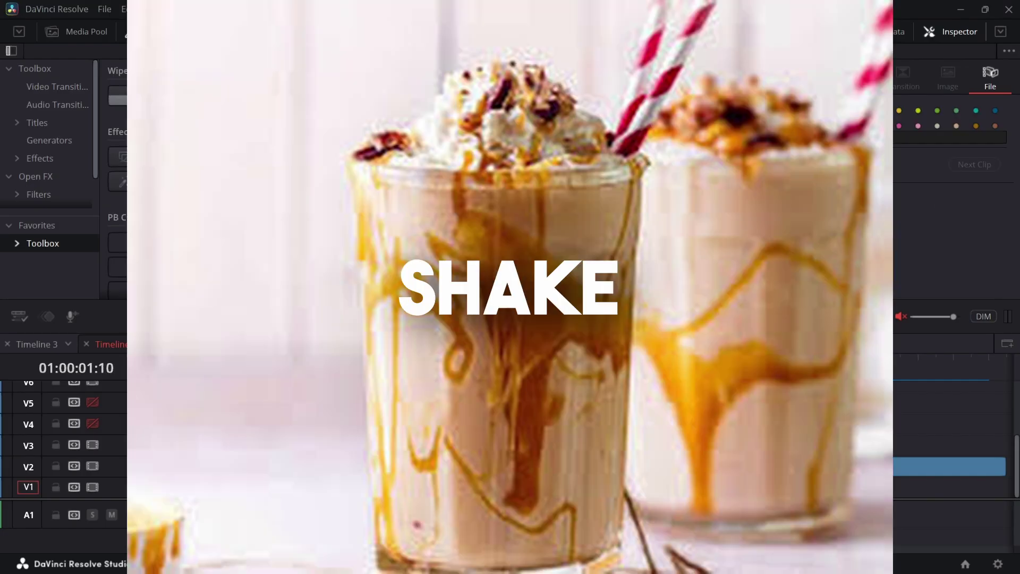
scroll(580, 409, "down", 5)
scroll(549, 429, "right", 4)
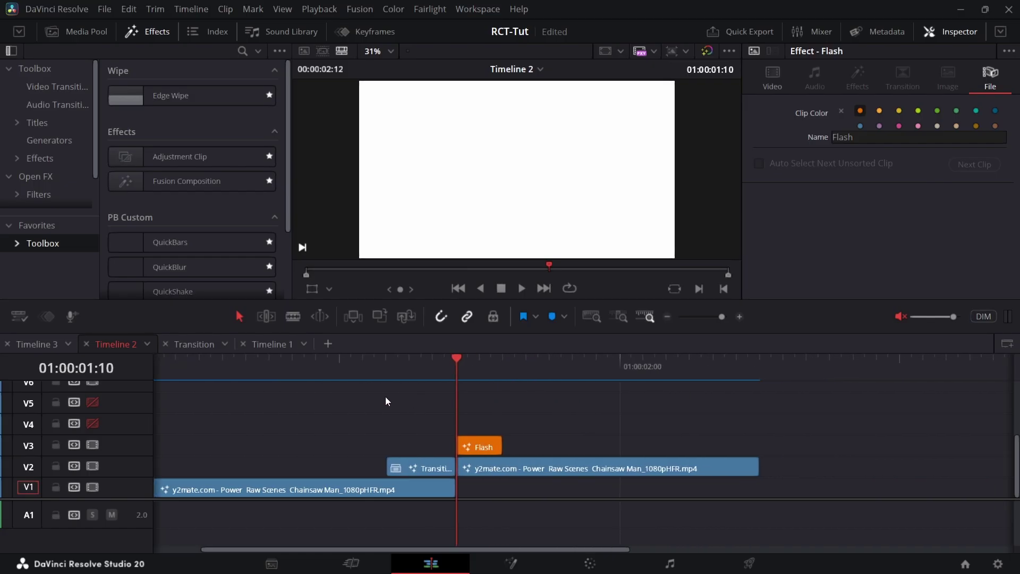
scroll(150, 215, "down", 3)
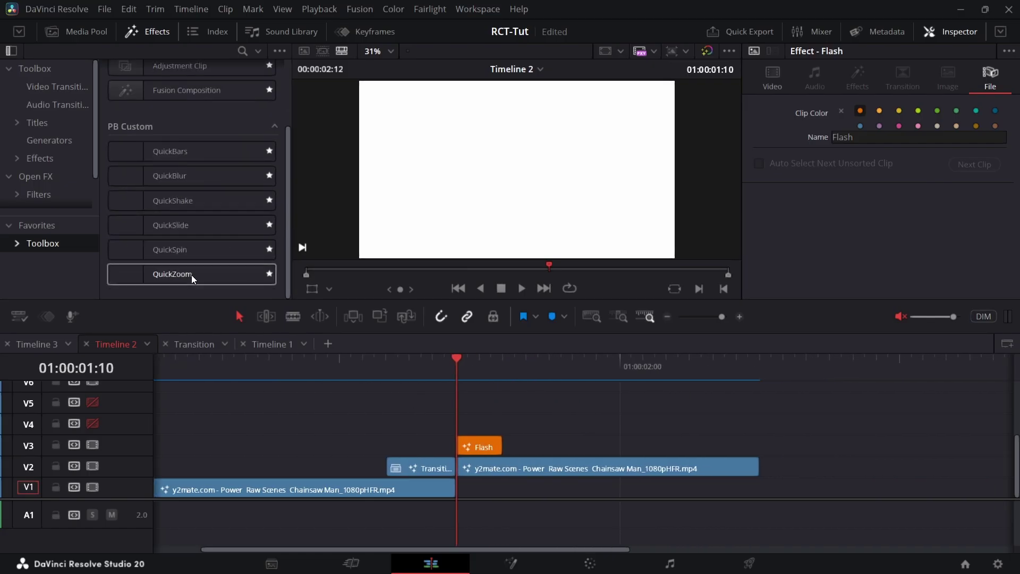
left_click_drag(192, 275, 399, 418)
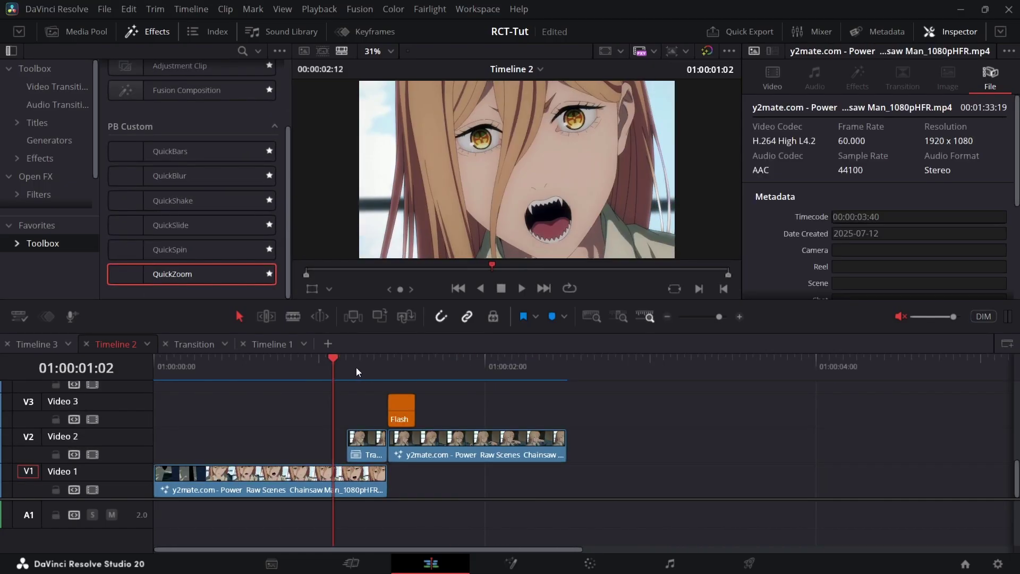
scroll(358, 373, "up", 1)
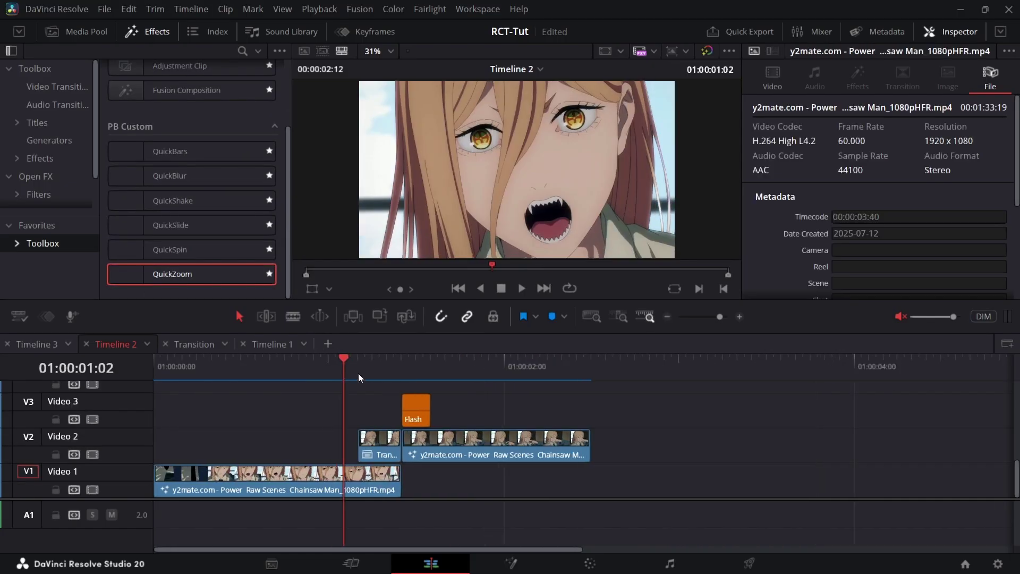
scroll(179, 96, "up", 3)
left_click(204, 162)
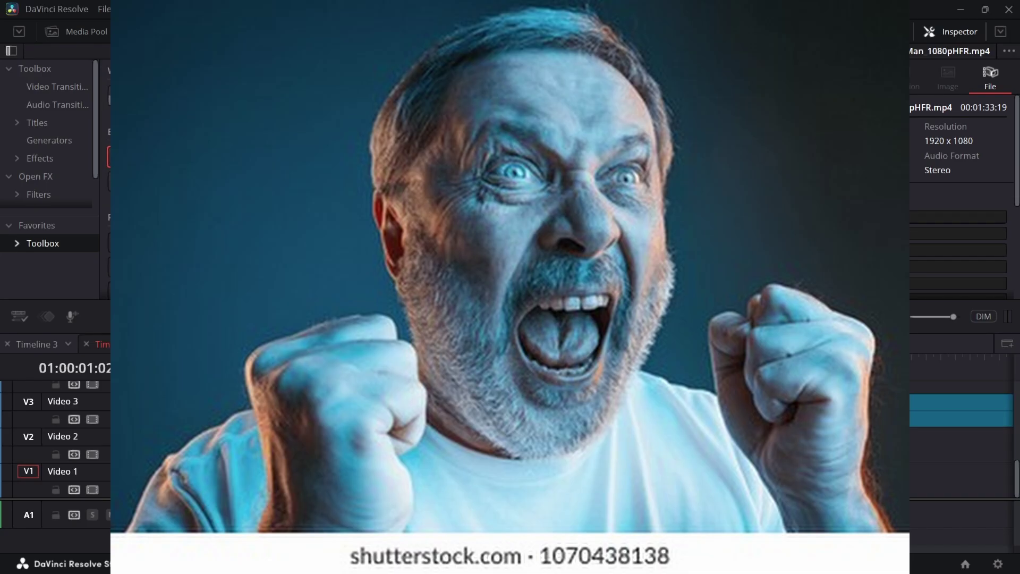
left_click_drag(204, 162, 444, 429)
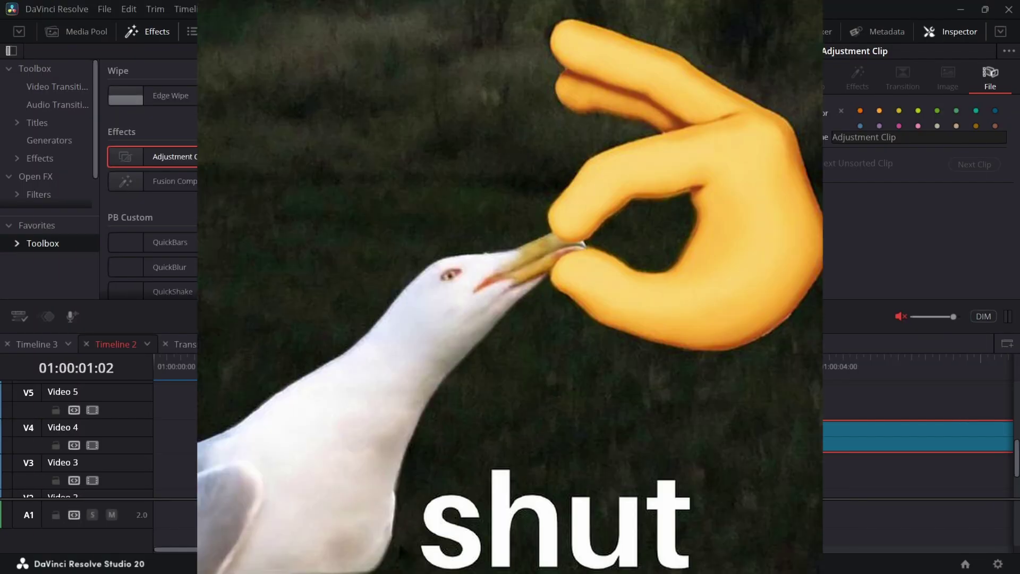
Step: Split the V4 adjustment clip at the Flash start and delete the part after it
left_click_drag(335, 373, 402, 373)
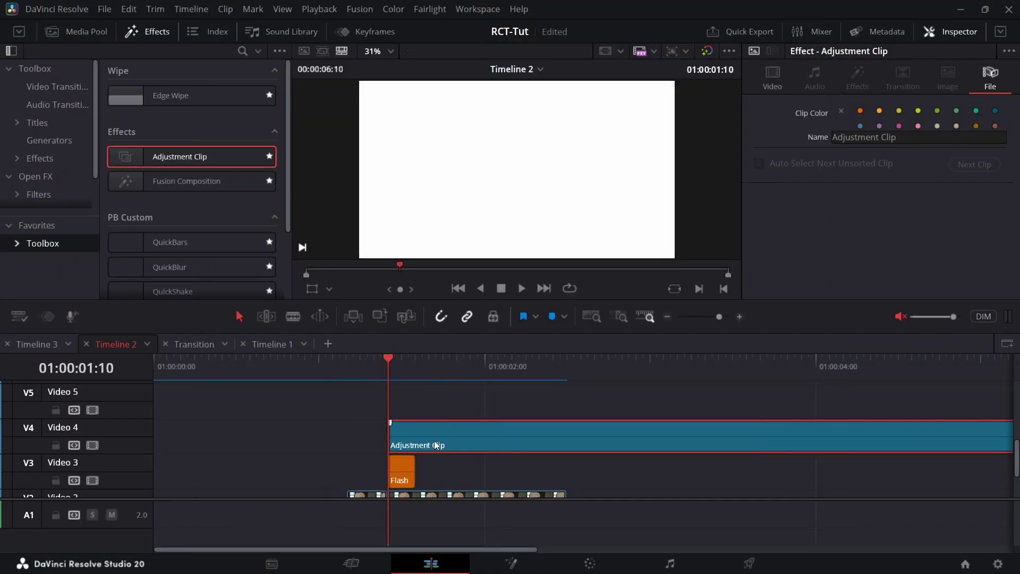
scroll(428, 441, "down", 2)
scroll(454, 473, "up", 1)
left_click_drag(447, 416, 311, 414)
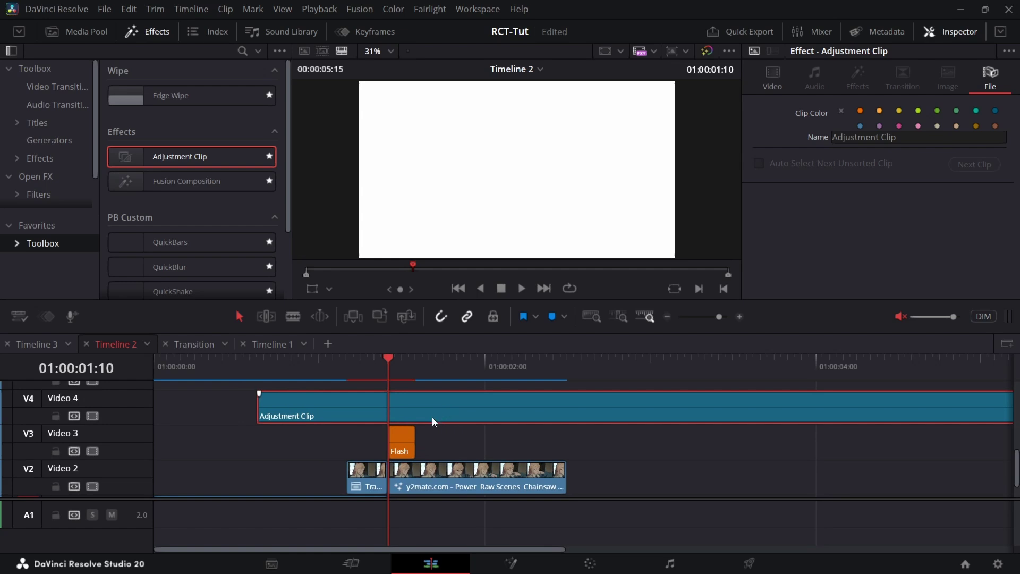
key("ctrl+b")
left_click(429, 403)
key("Delete")
scroll(374, 437, "down", 1)
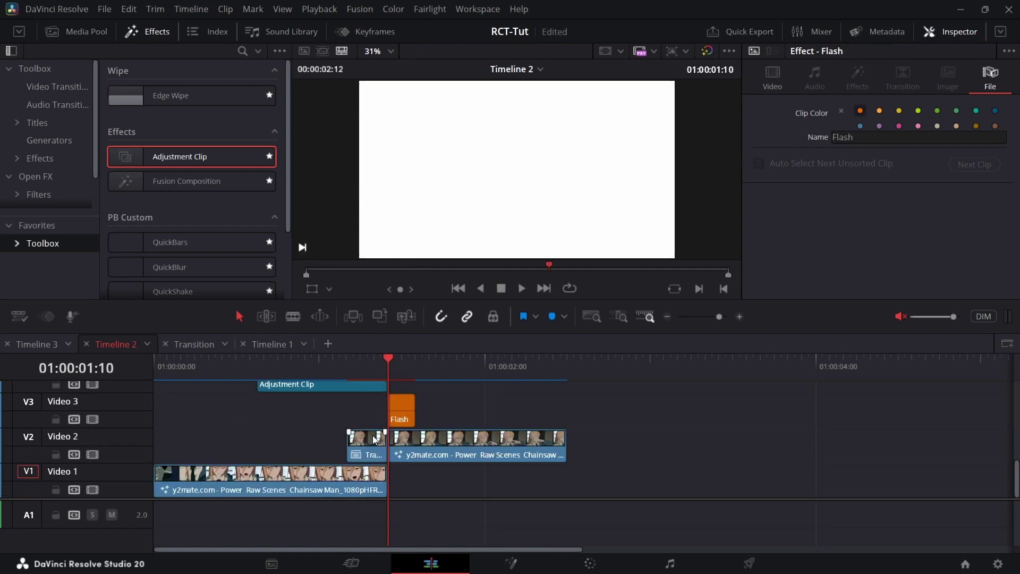
scroll(324, 386, "up", 1)
left_click_drag(286, 360, 510, 366)
Step: Shift the V4 adjustment clip slightly left and undo an accidental extra copy
scroll(393, 412, "up", 1)
left_click(352, 408)
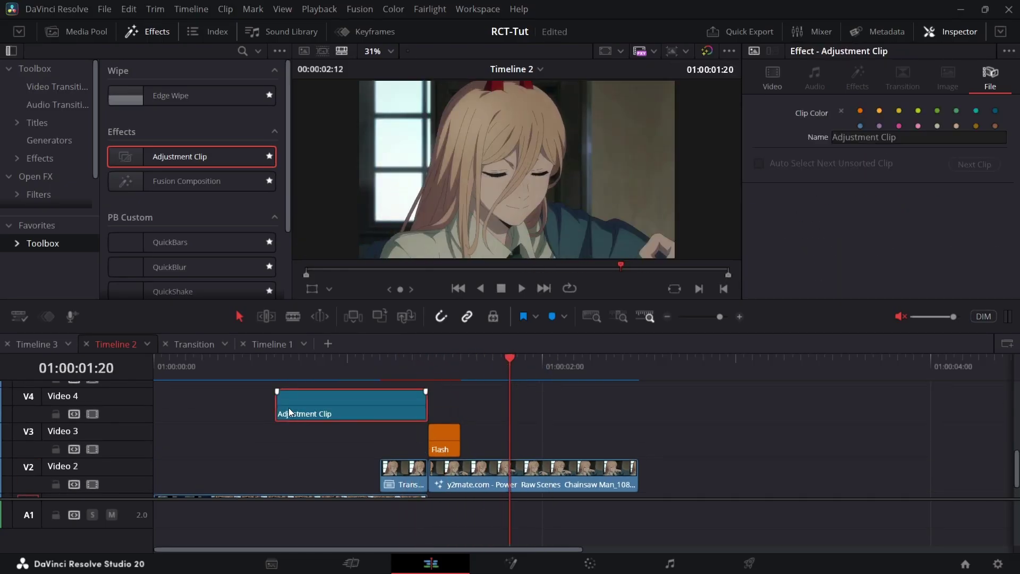
left_click_drag(339, 410, 323, 409)
left_click_drag(406, 397, 572, 407)
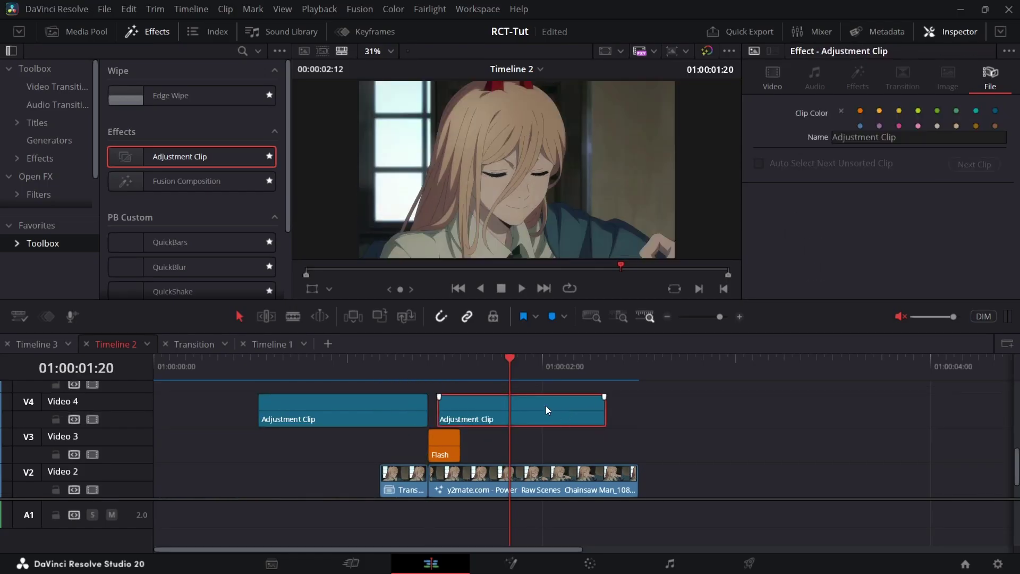
key("ctrl+z")
left_click(371, 416)
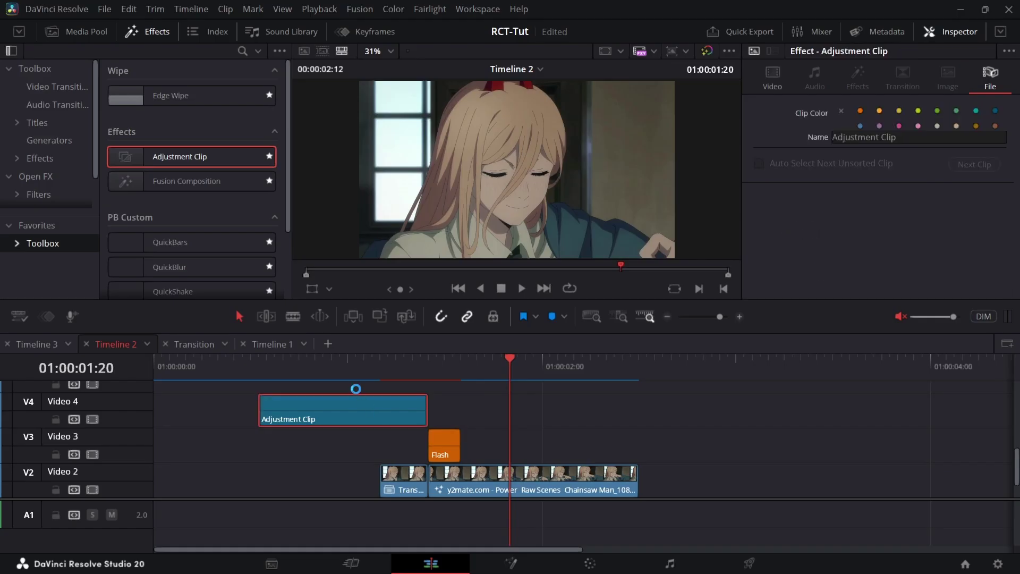
Step: Tag the V4 adjustment clip lime green and rename it Zoom
left_click(921, 108)
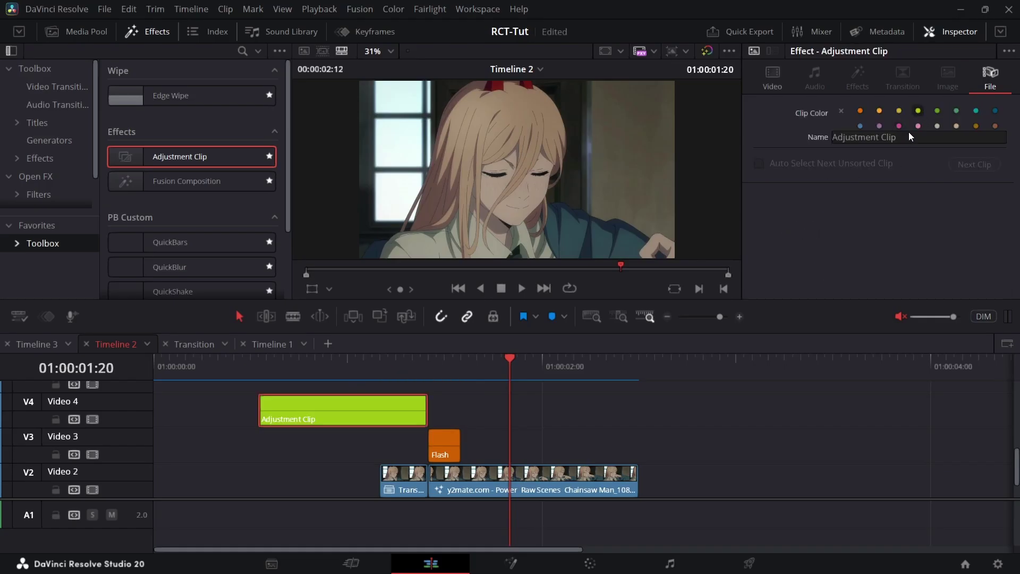
triple_click(913, 137)
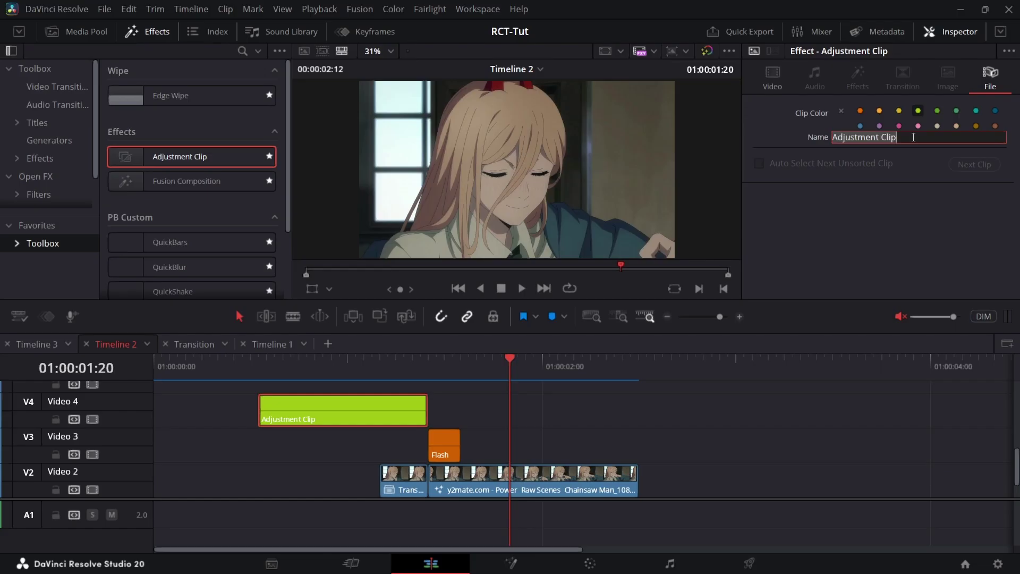
type("Zoom")
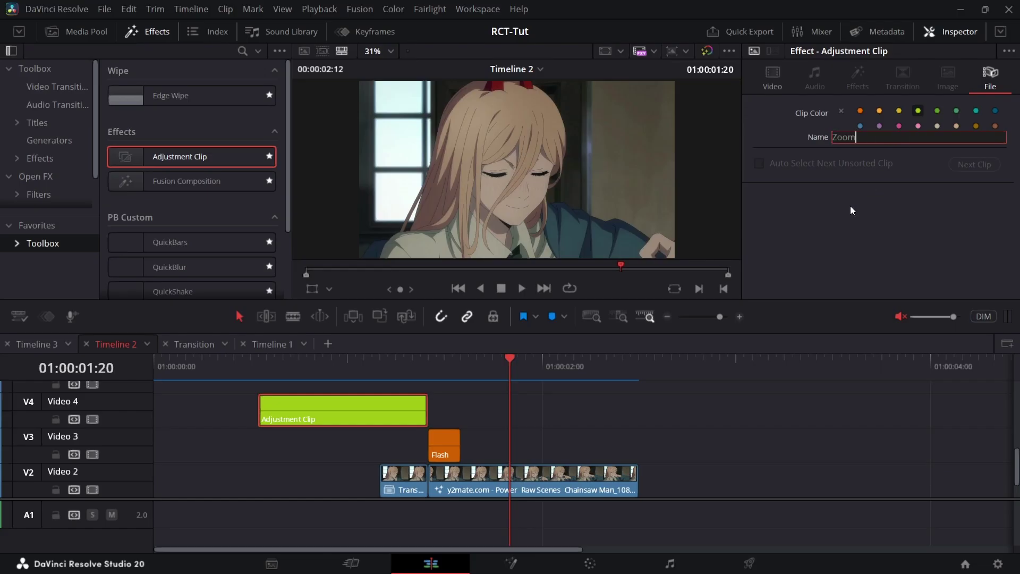
key("Return")
Step: Scrub through the Zoom clip toward the flash, stopping at 01:00:01:05
left_click(256, 366)
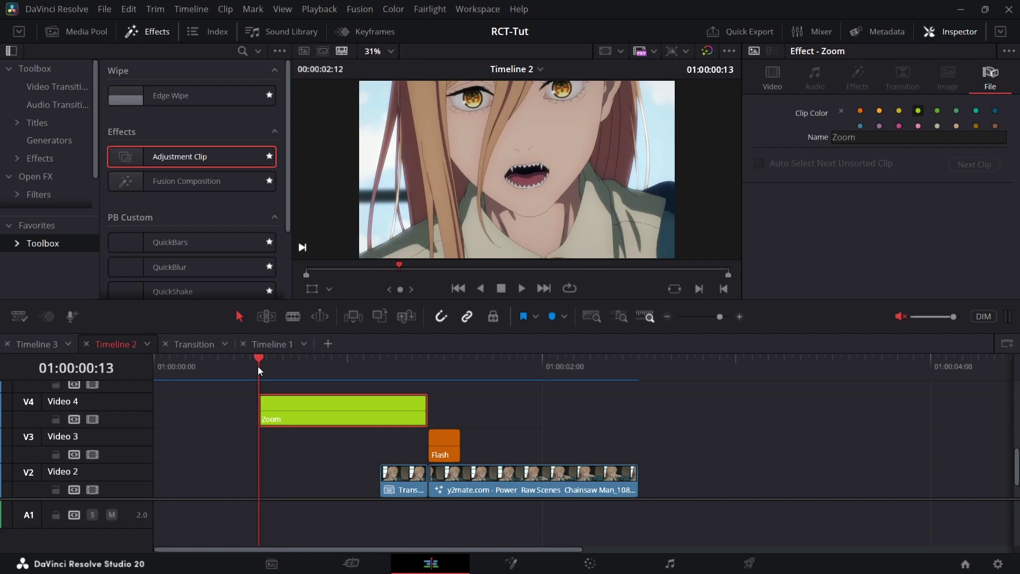
left_click_drag(257, 366, 424, 354)
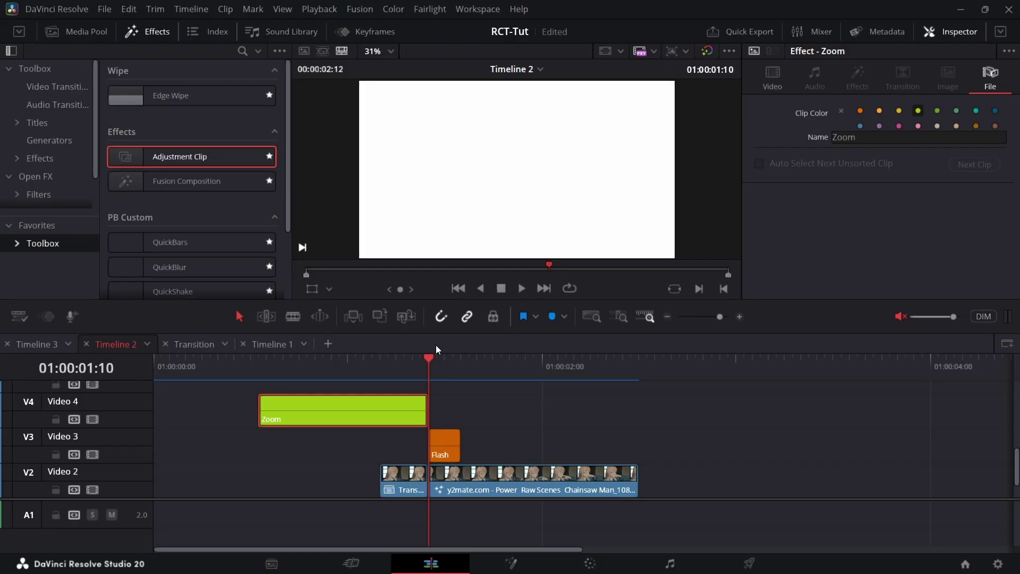
left_click(387, 375)
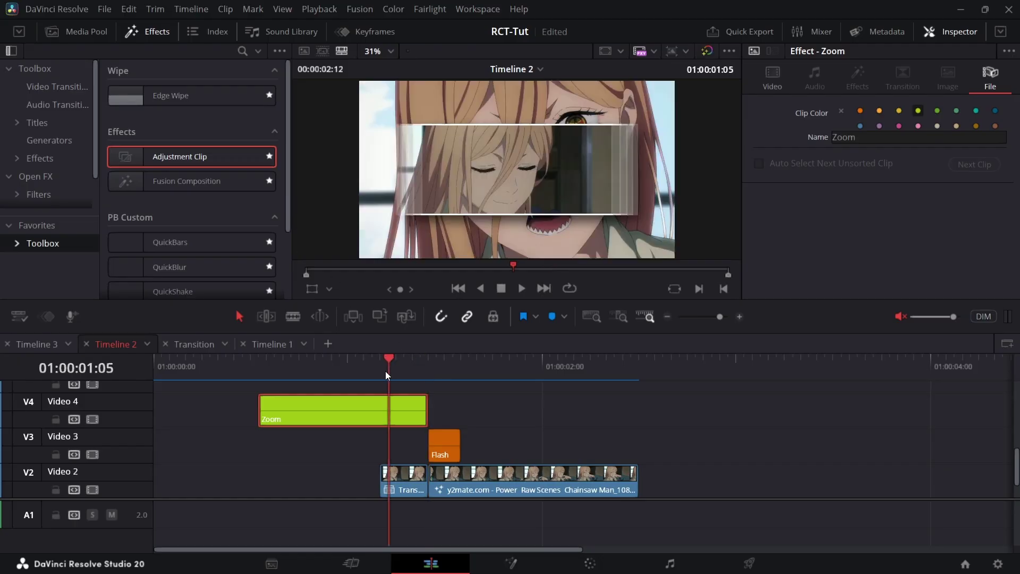
scroll(190, 209, "down", 3)
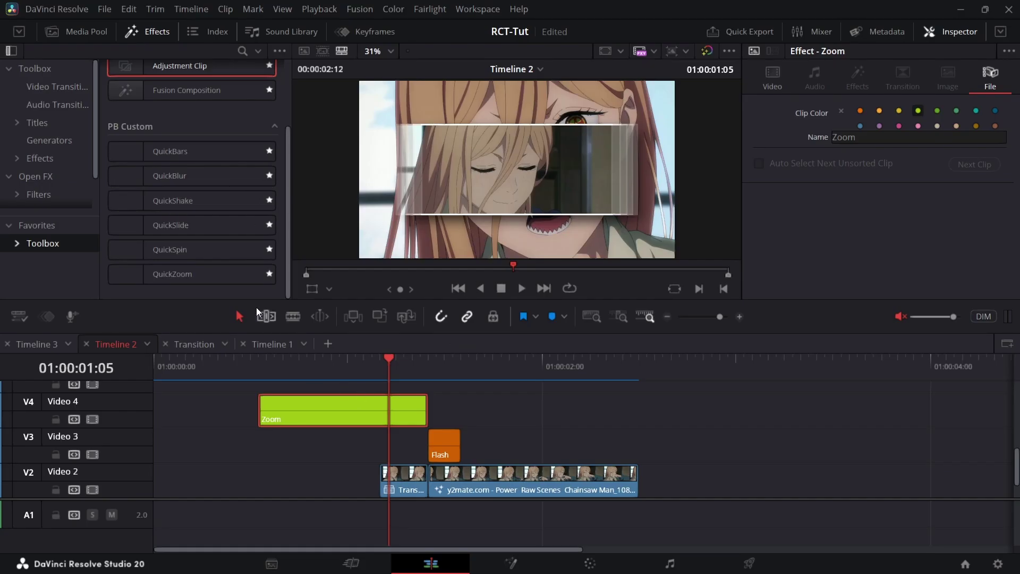
left_click_drag(215, 278, 380, 409)
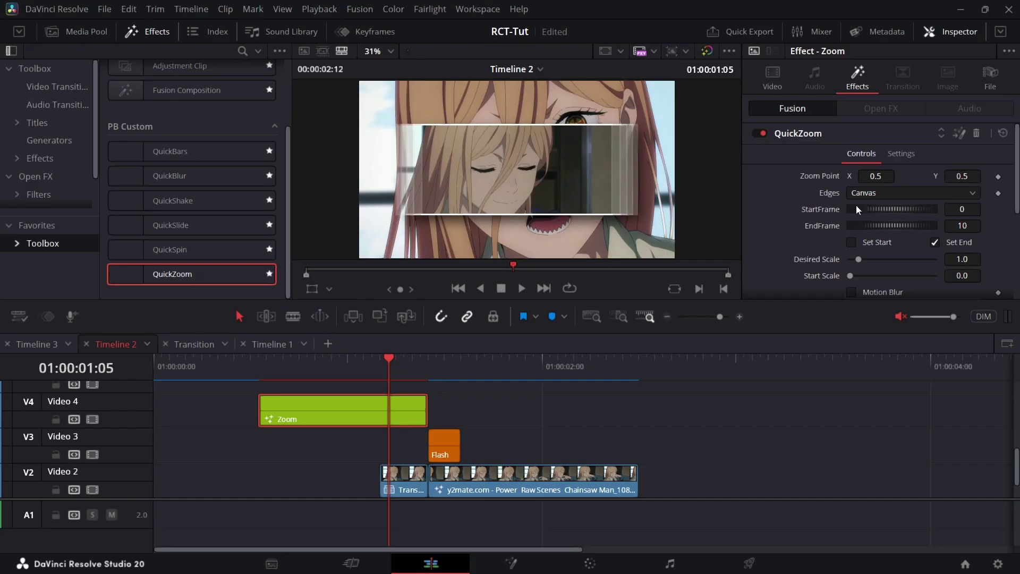
scroll(855, 205, "down", 5)
scroll(881, 212, "up", 5)
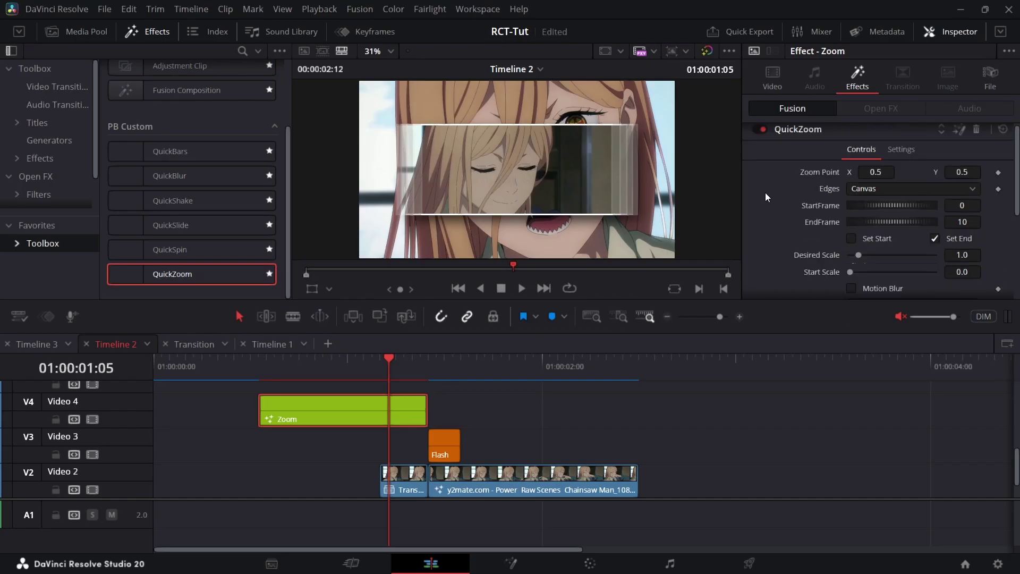
scroll(854, 229, "down", 3)
scroll(831, 243, "up", 2)
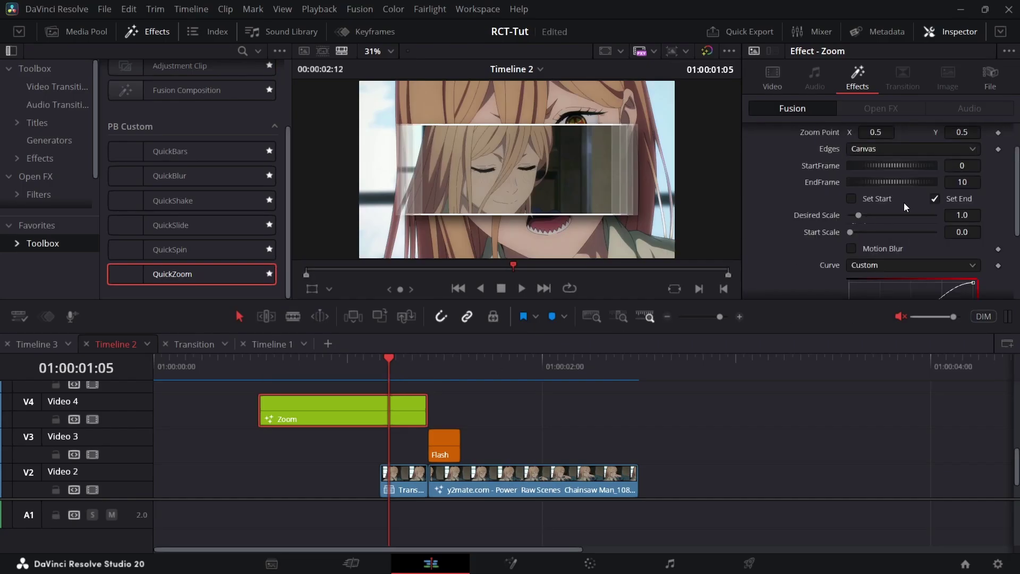
scroll(927, 227, "up", 2)
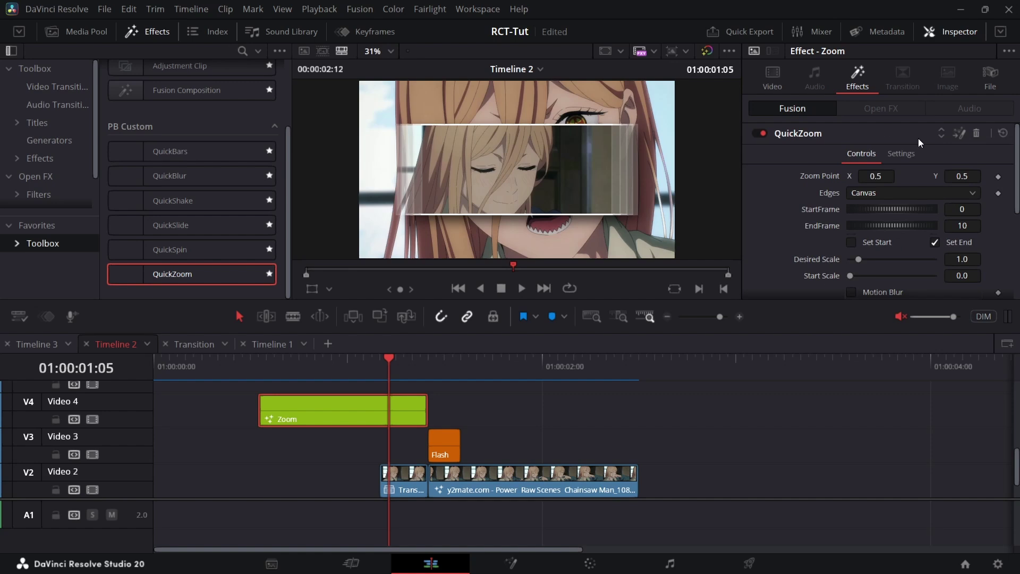
scroll(849, 202, "down", 3)
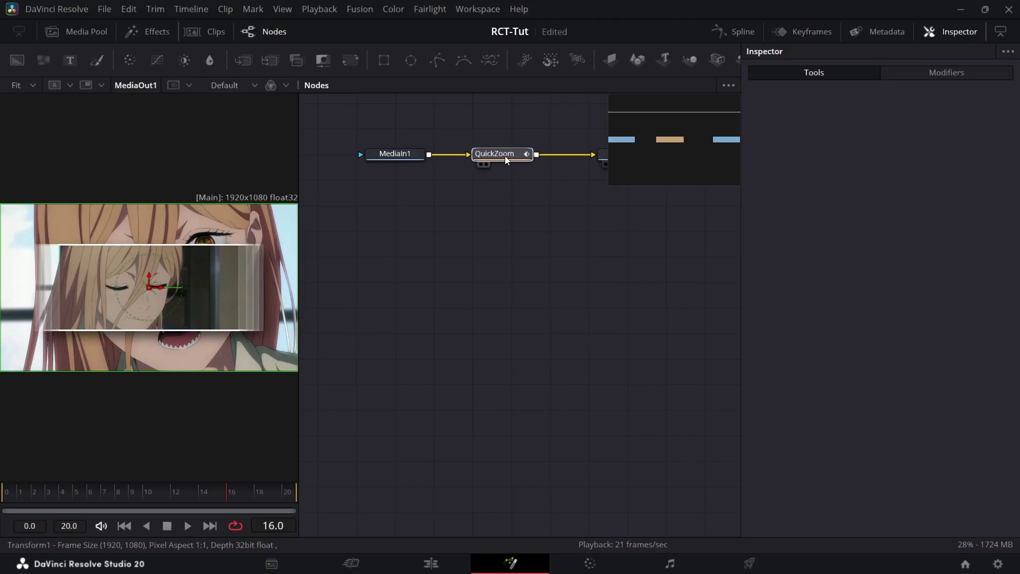
Step: Open QuickZoom in Fusion and drag its zoom point onto the character's eye (0.478733, 0.565789)
left_click(481, 155)
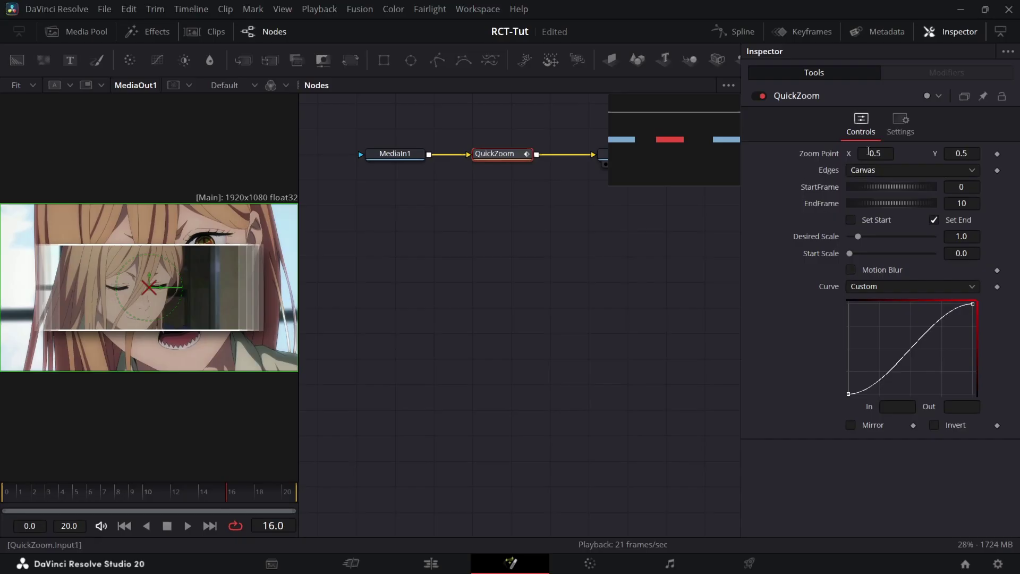
scroll(177, 307, "up", 5)
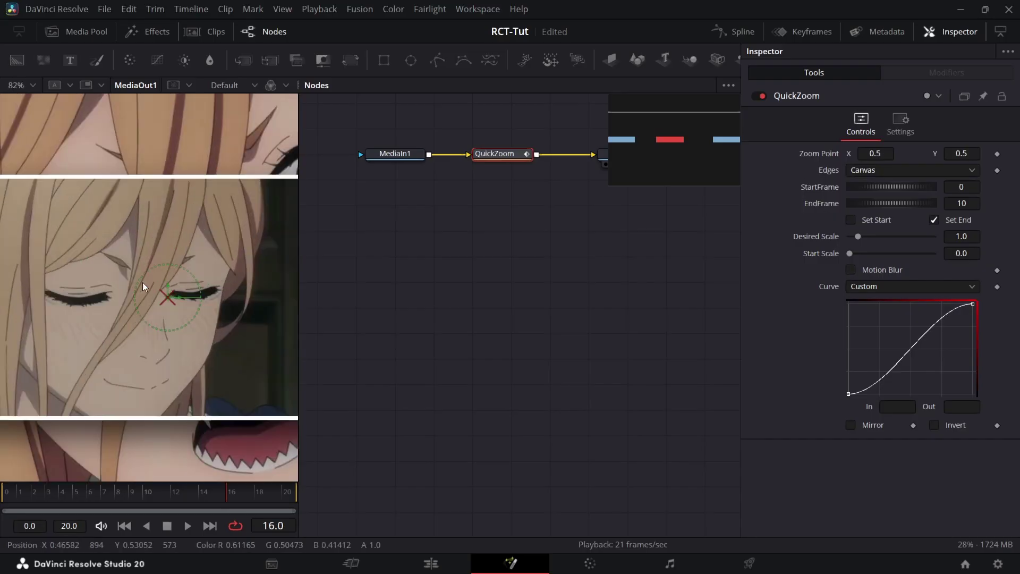
left_click_drag(167, 295, 150, 269)
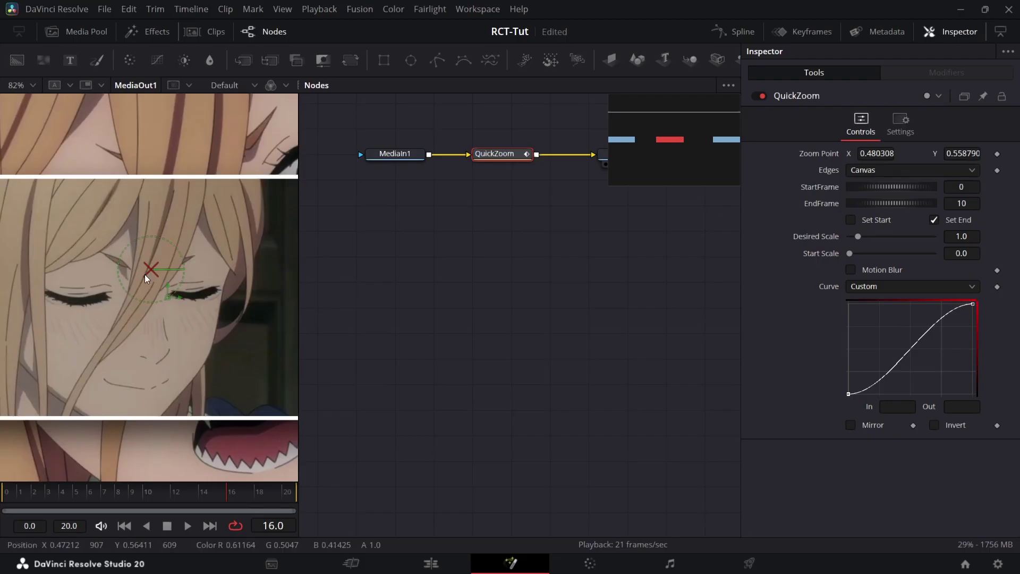
left_click_drag(153, 271, 154, 268)
scroll(153, 287, "down", 6)
scroll(153, 287, "up", 4)
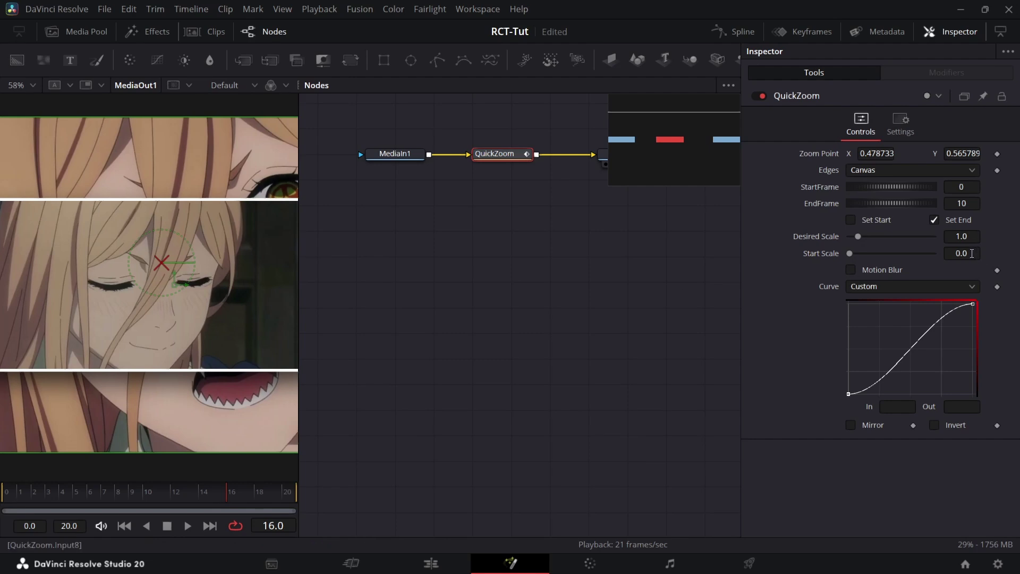
Step: Preview the zoom from the first frame through frame 19
left_click(184, 492)
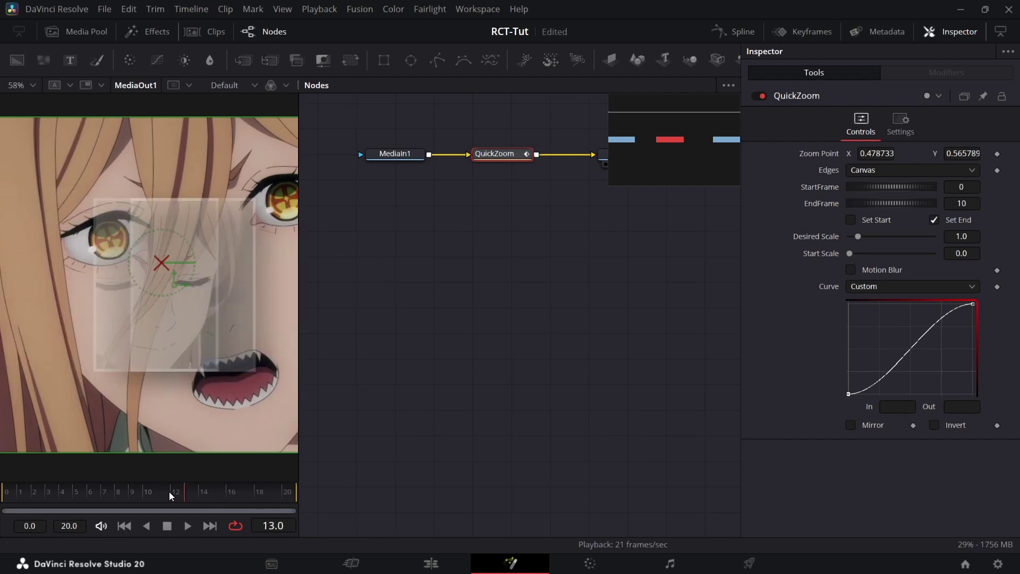
left_click_drag(170, 495, 19, 491)
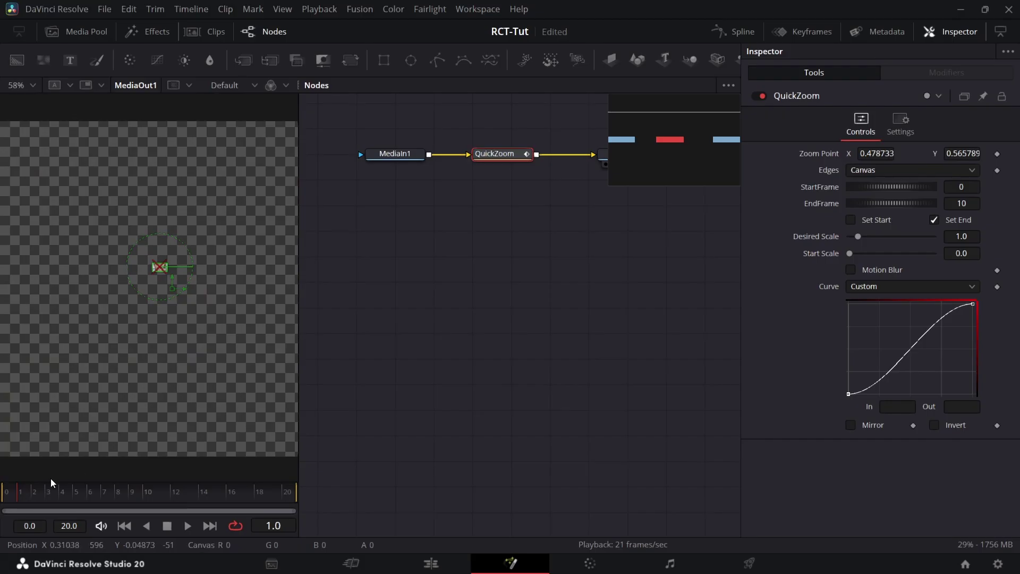
left_click(2, 494)
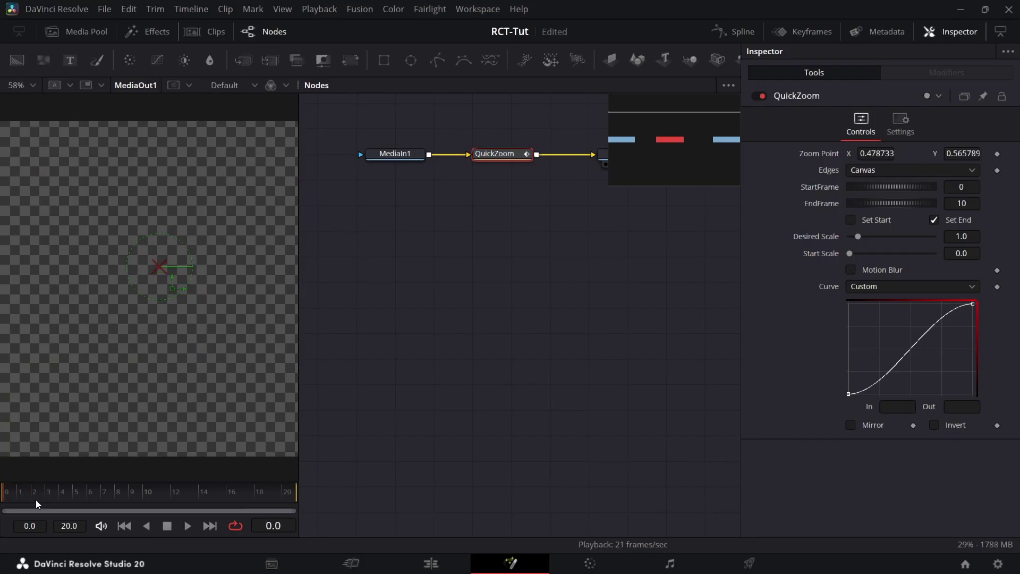
left_click_drag(39, 491, 273, 485)
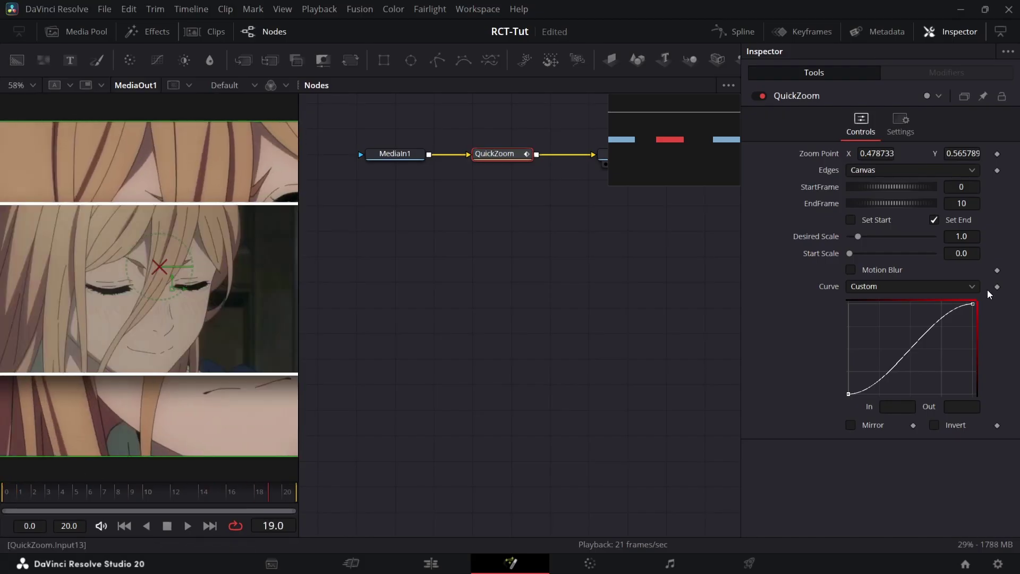
Step: Set QuickZoom's Start Scale to 1.0 and preview the zoom across its frames
left_click(963, 253)
type("1")
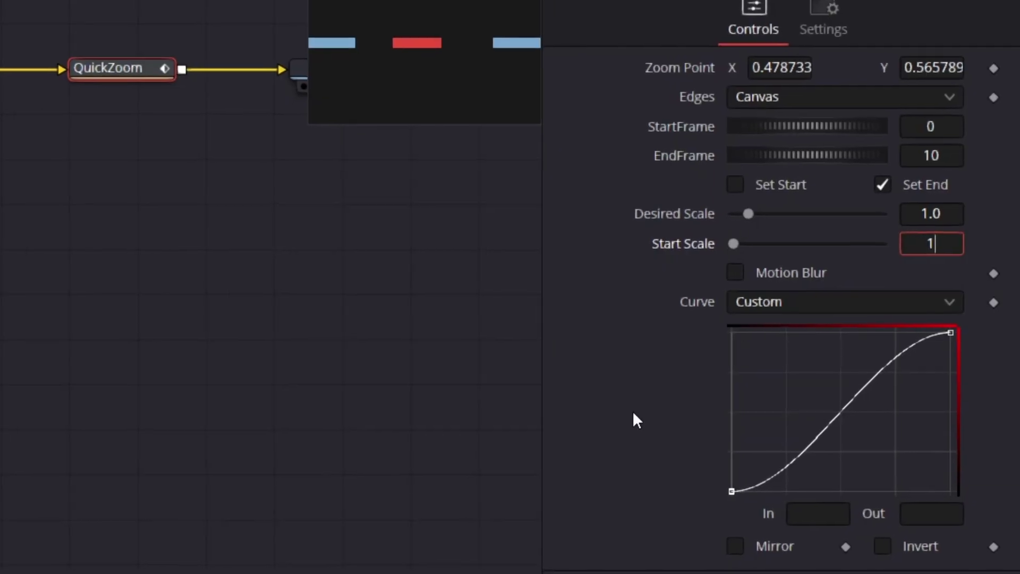
key("Return")
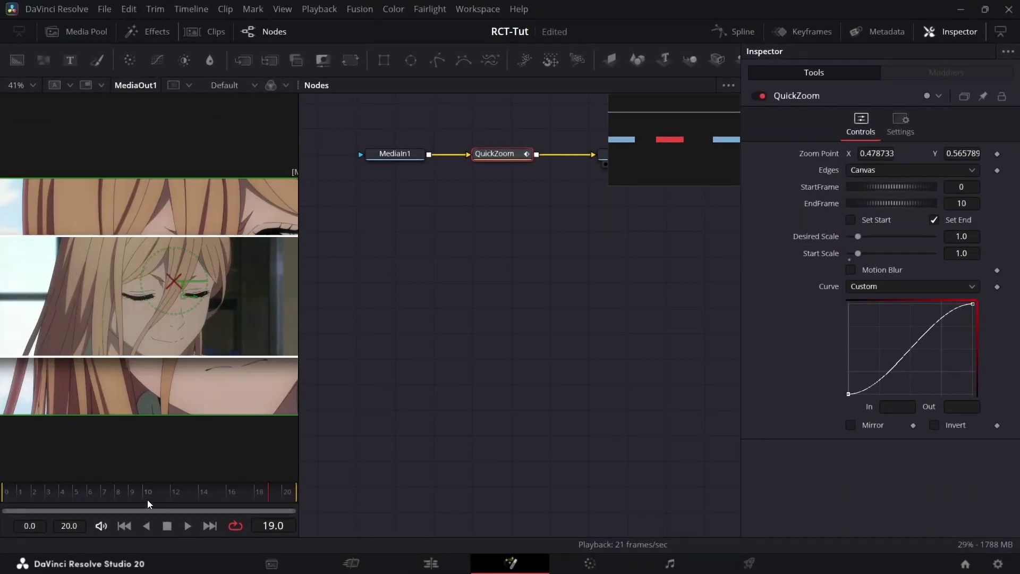
left_click_drag(146, 499, 4, 507)
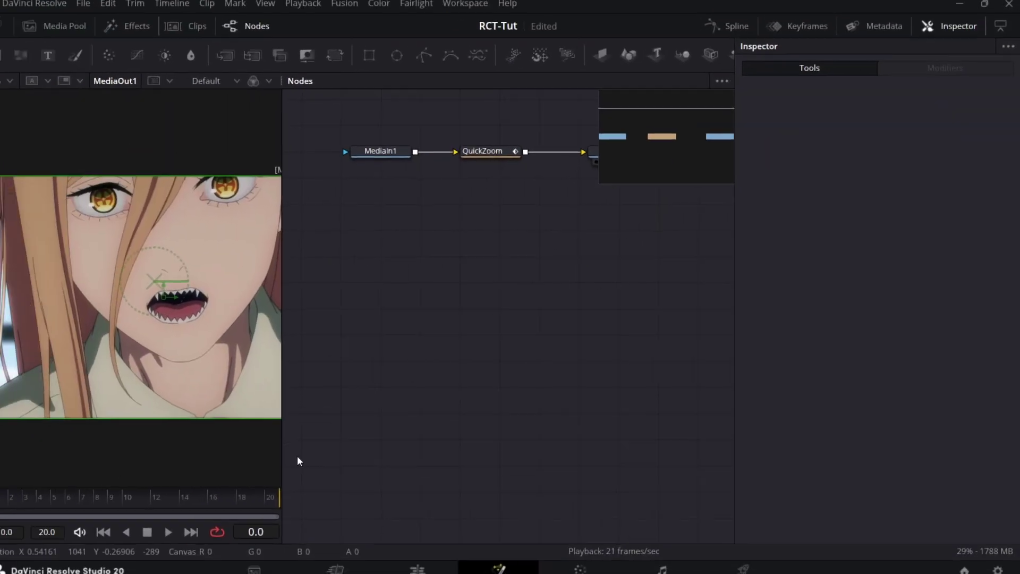
left_click(489, 154)
left_click_drag(19, 497, 290, 481)
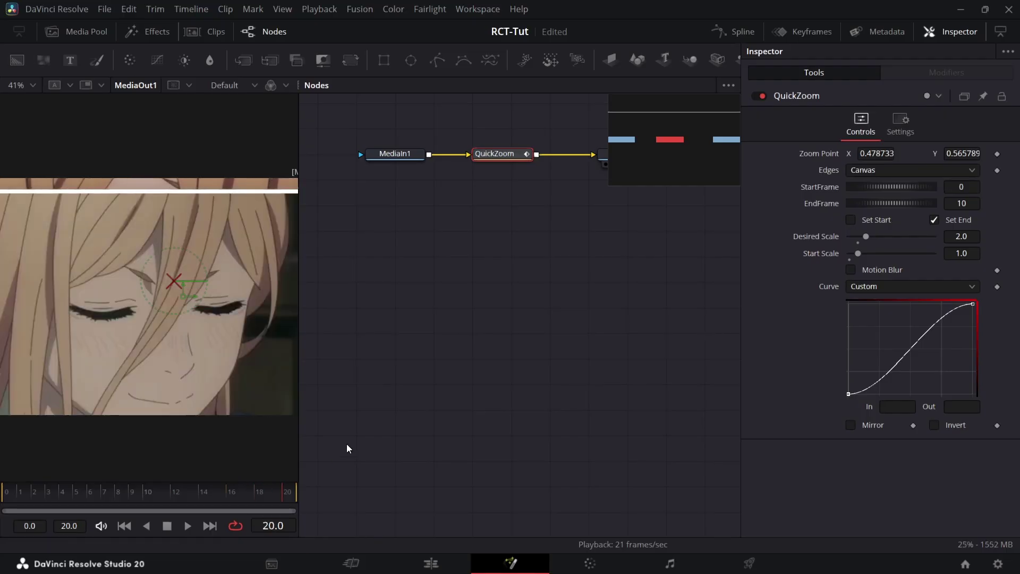
scroll(215, 279, "down", 2)
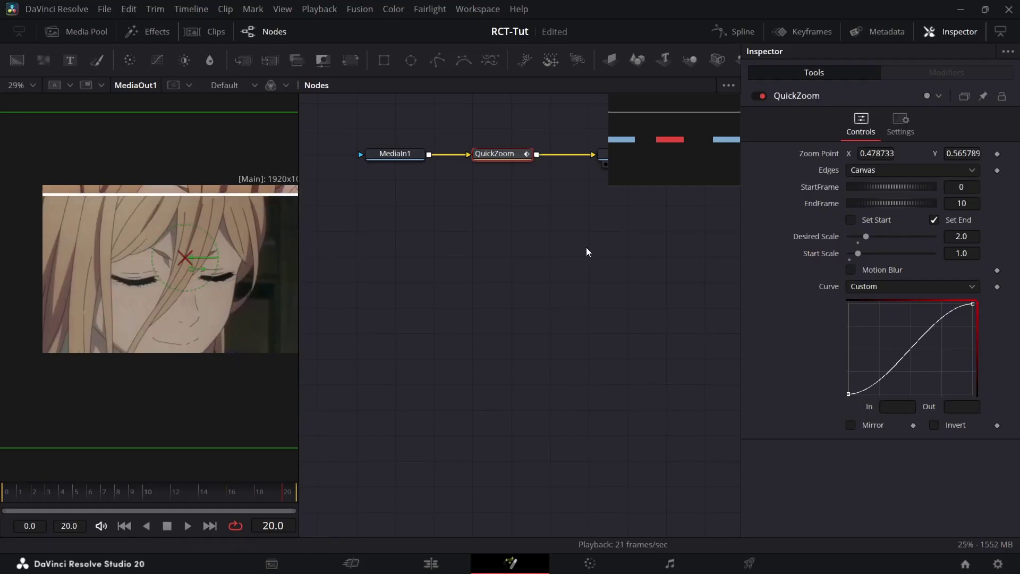
left_click_drag(257, 270, 210, 308)
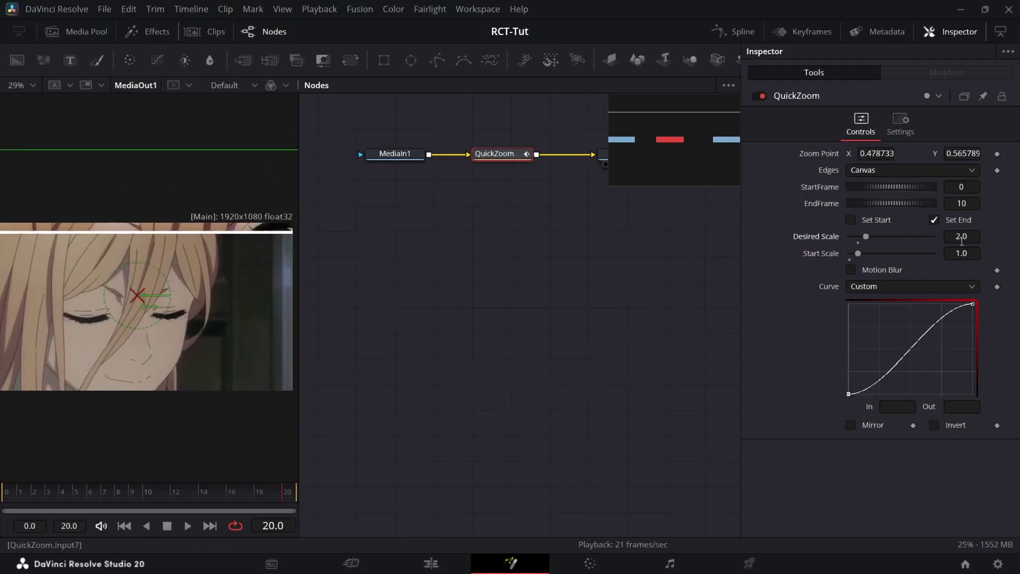
Step: Set Desired Scale to 1.4, bend the Custom curve into a steep ease-in, and save
left_click(962, 237)
key("Return")
left_click(946, 361)
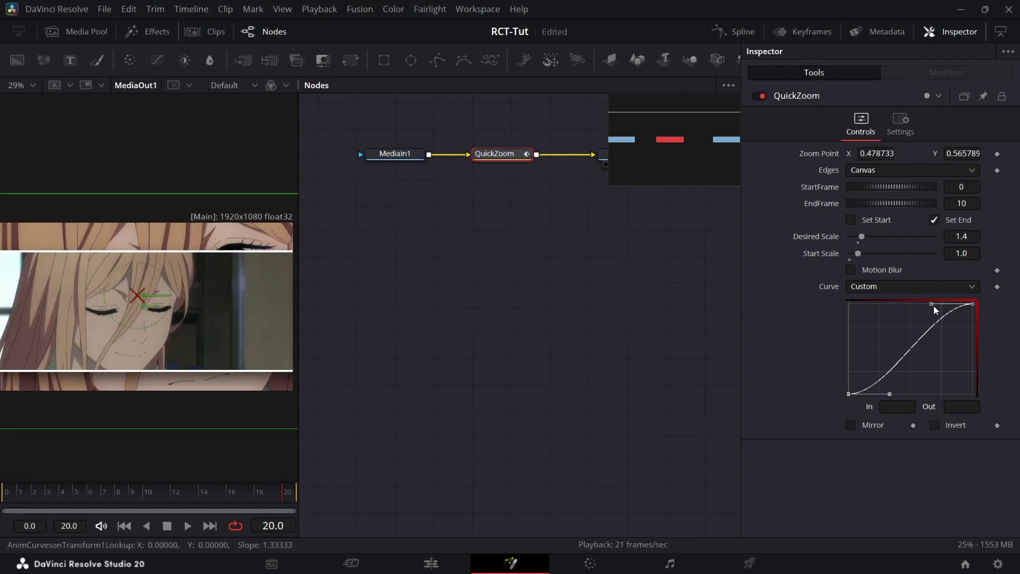
left_click_drag(933, 306, 961, 394)
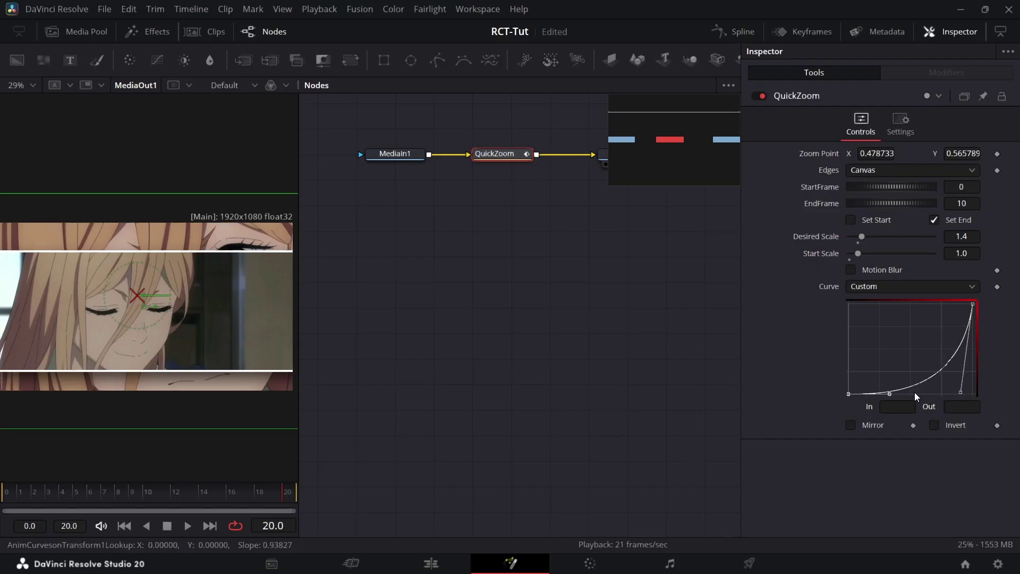
left_click_drag(889, 394, 962, 387)
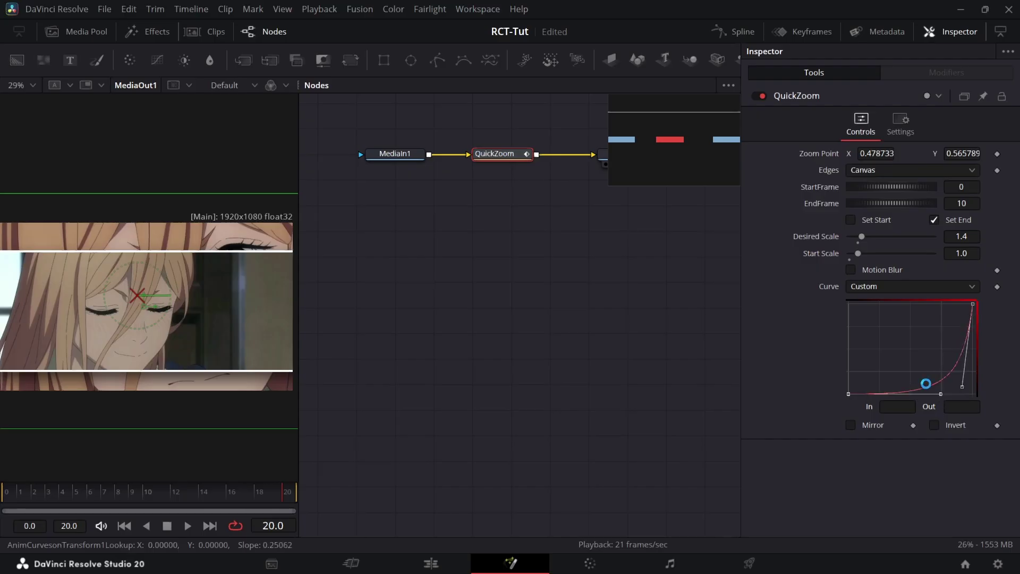
key("ctrl+s")
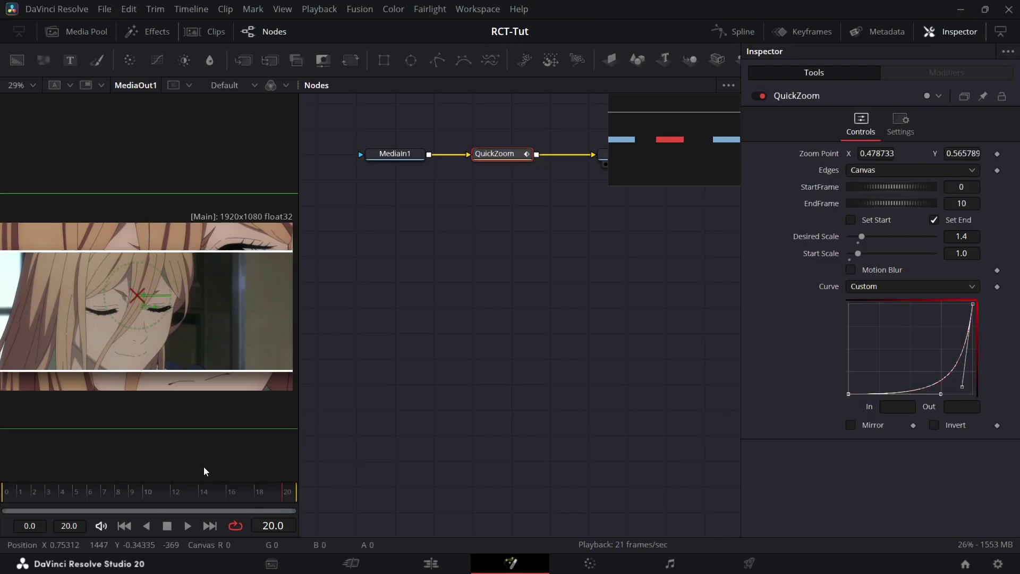
left_click_drag(115, 498, 1, 513)
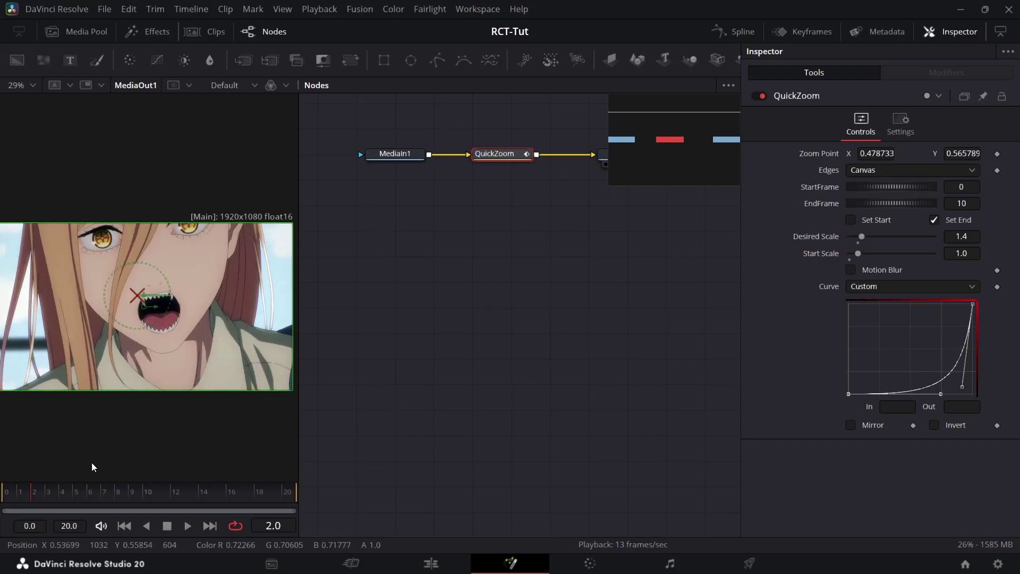
Step: Preview QuickZoom frames 0 to 10 and check its StartFrame 0 and EndFrame 10 values
left_click_drag(123, 491, 256, 494)
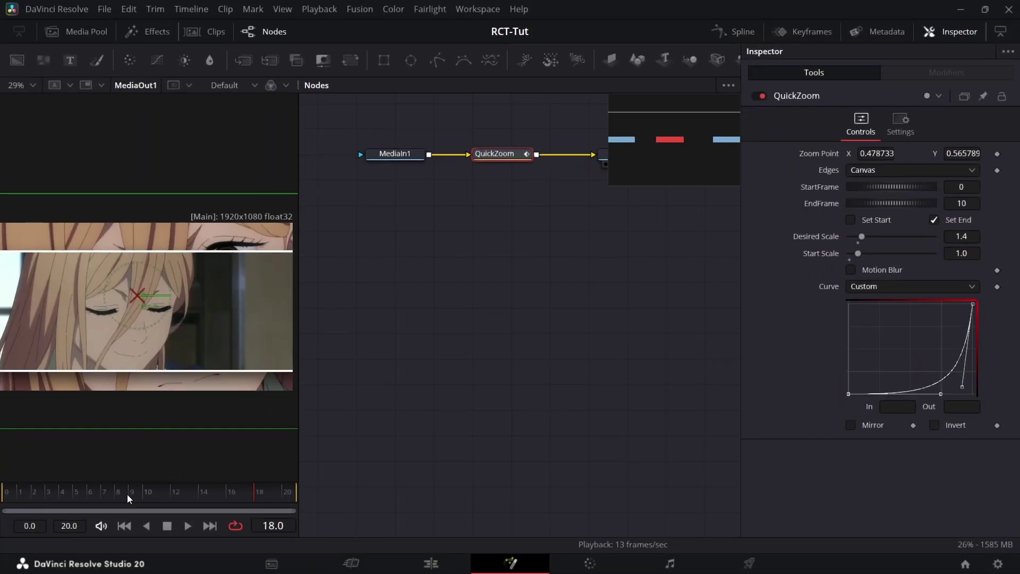
left_click(965, 187)
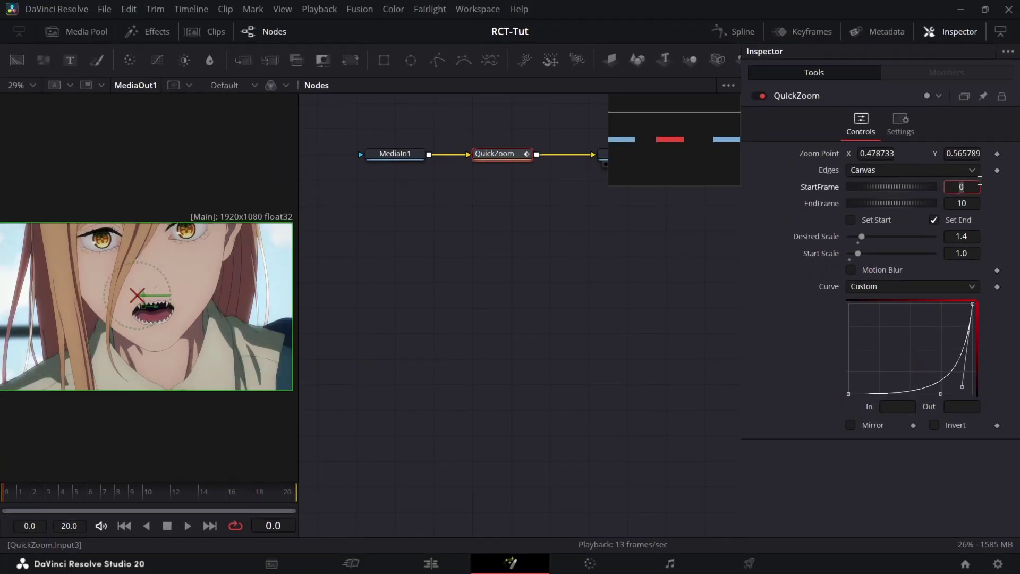
left_click(972, 203)
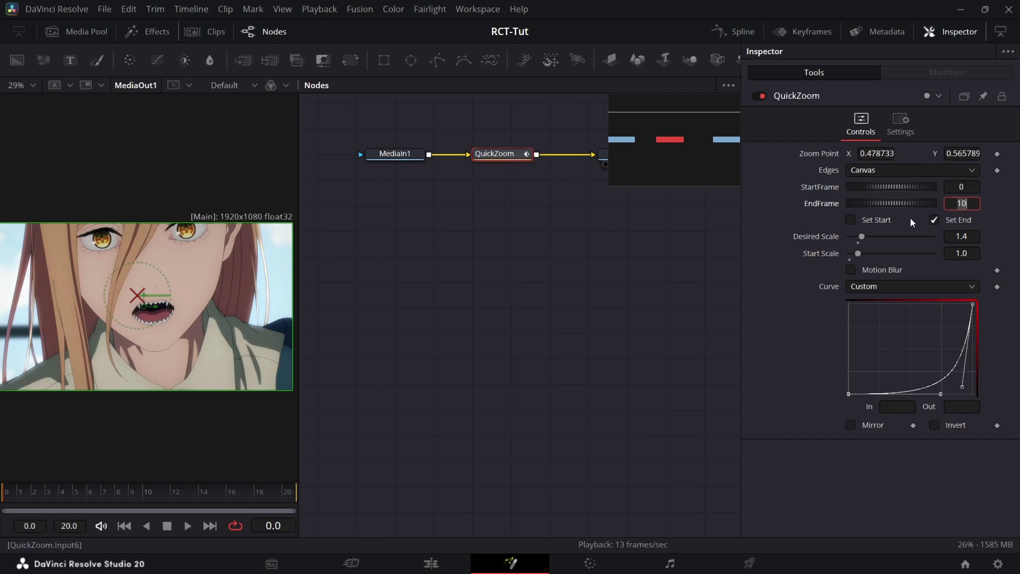
left_click(47, 500)
left_click_drag(62, 503, 146, 503)
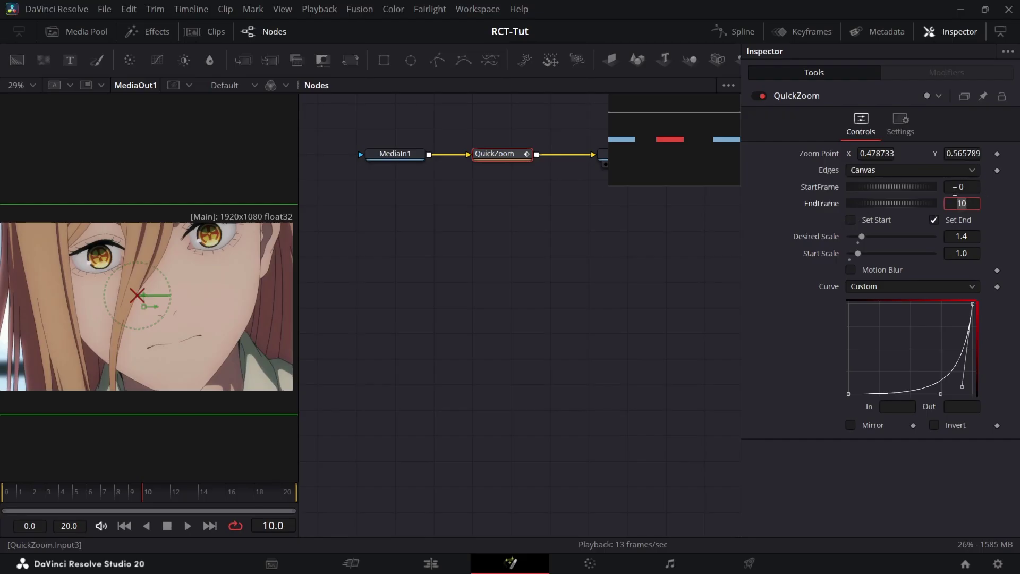
left_click(2, 502)
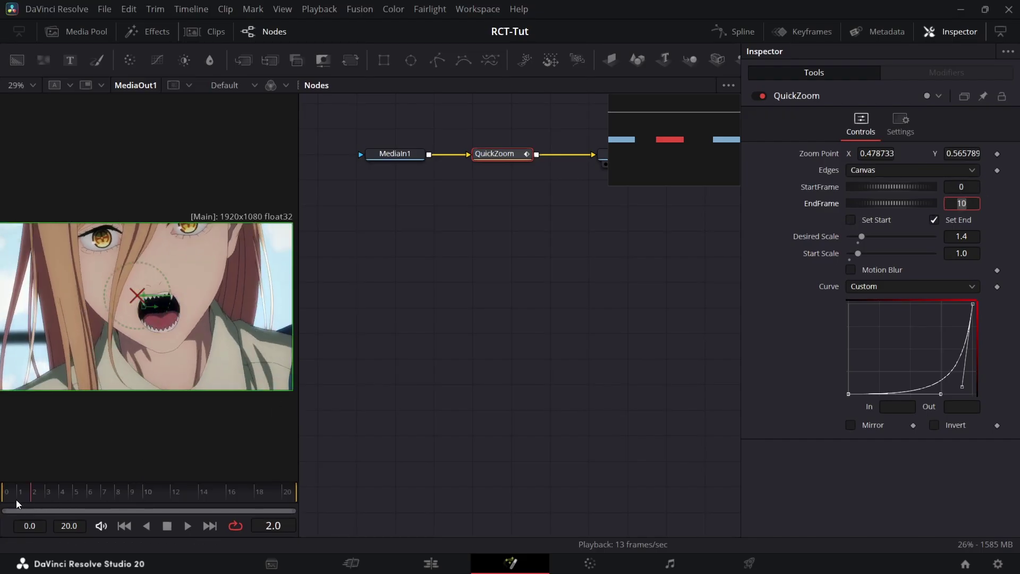
Step: Switch off QuickZoom's Set End option, check frame 20, and return to the Edit page
left_click(935, 220)
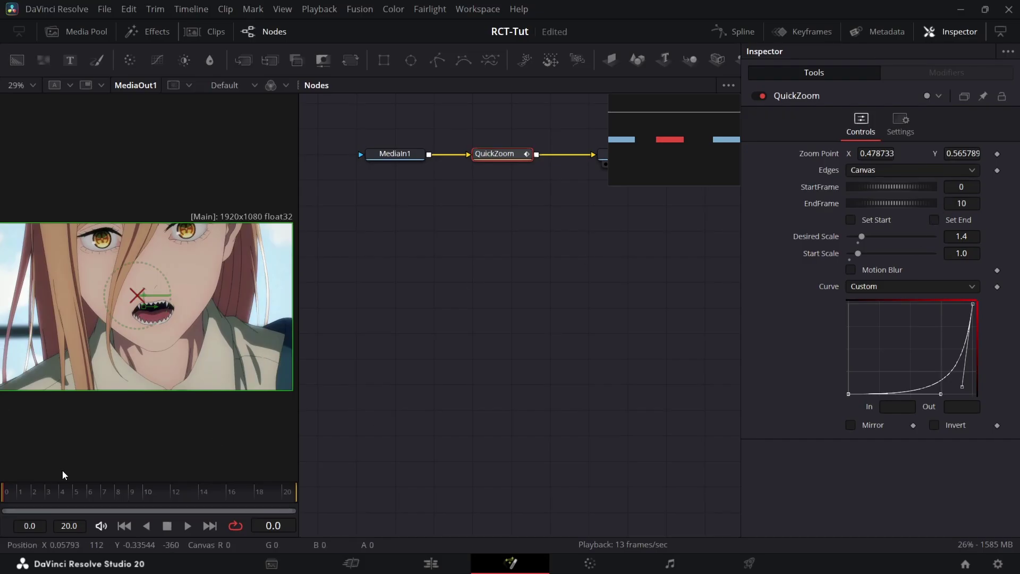
left_click_drag(174, 498, 312, 497)
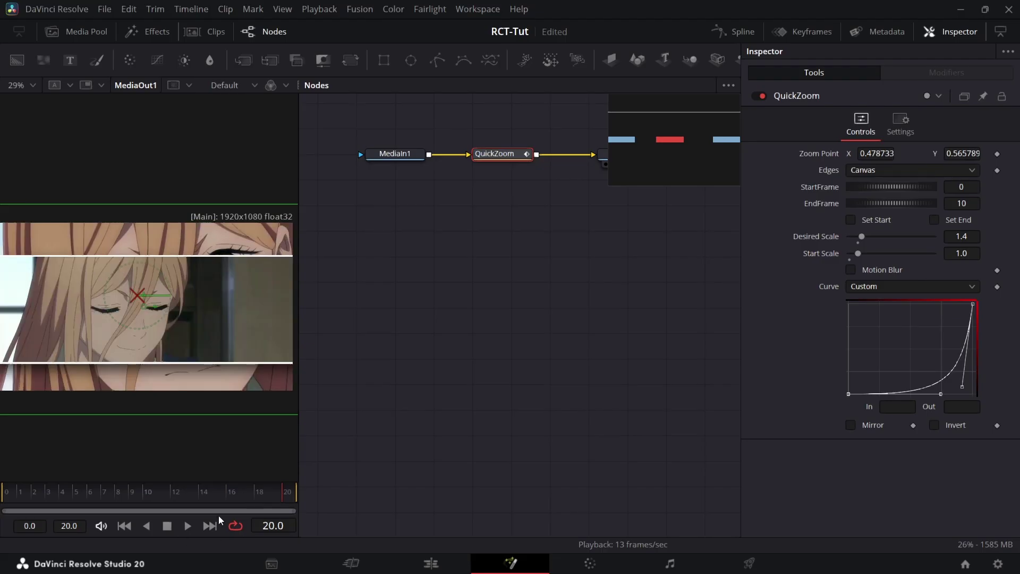
left_click_drag(234, 497, 2, 494)
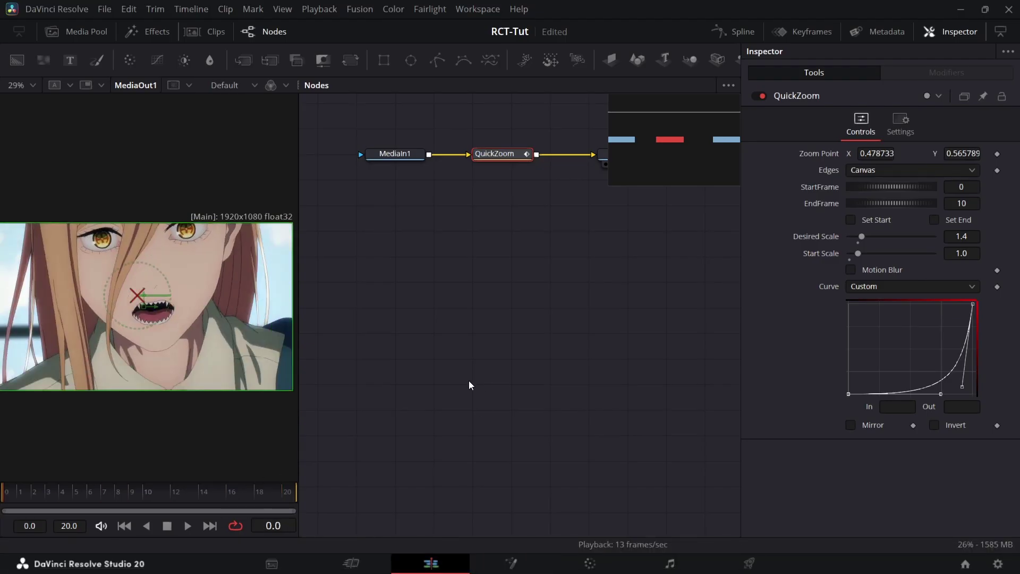
key("shift+4")
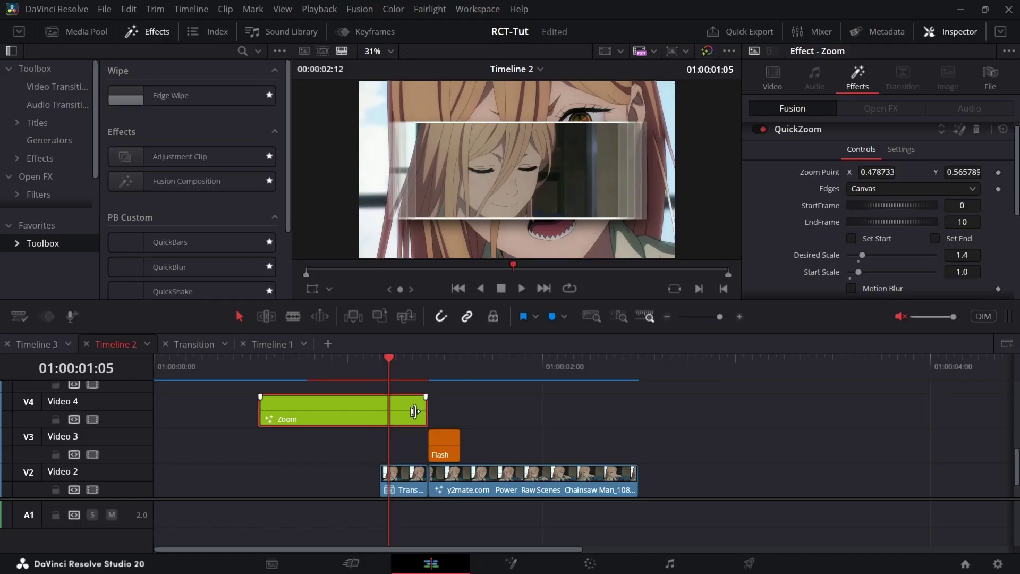
Step: Trim the Zoom clip on V4 to end at the Flash clip and scrub its zoom in Fusion
mouse_move(425, 412)
left_mouse_down()
mouse_move(352, 414)
mouse_move(444, 417)
mouse_move(425, 420)
left_mouse_up()
left_click(958, 130)
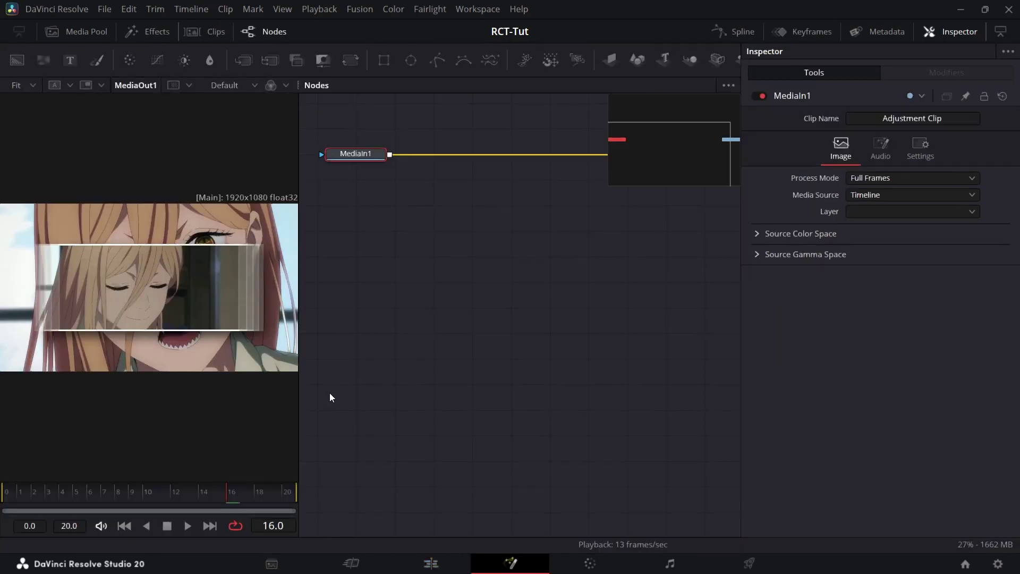
left_click_drag(126, 498, 321, 499)
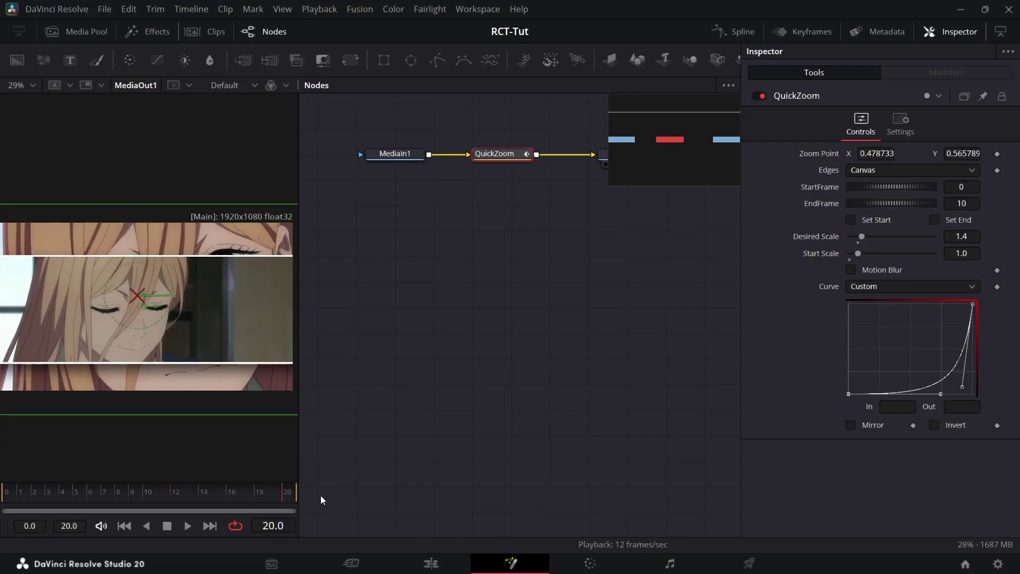
left_click(452, 562)
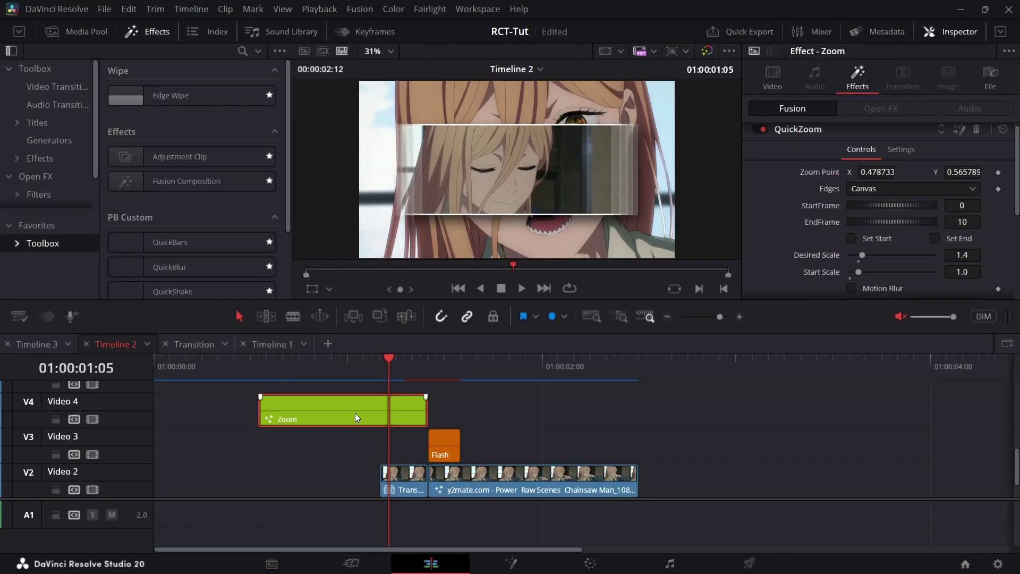
Step: Place a copy of the Zoom clip on V4 right after the original, starting at Flash
left_click_drag(356, 413, 530, 419)
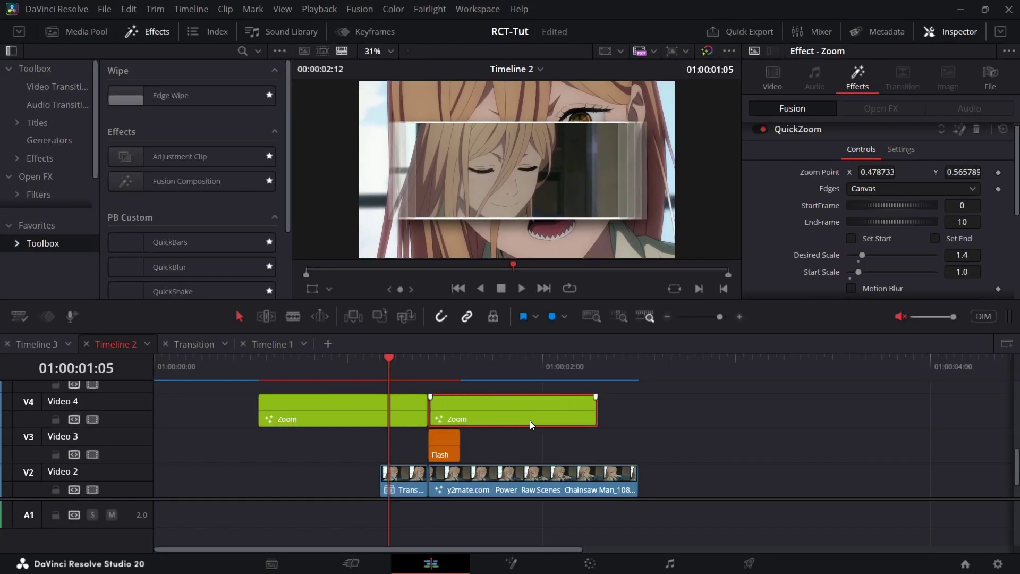
scroll(801, 231, "down", 3)
scroll(801, 230, "up", 1)
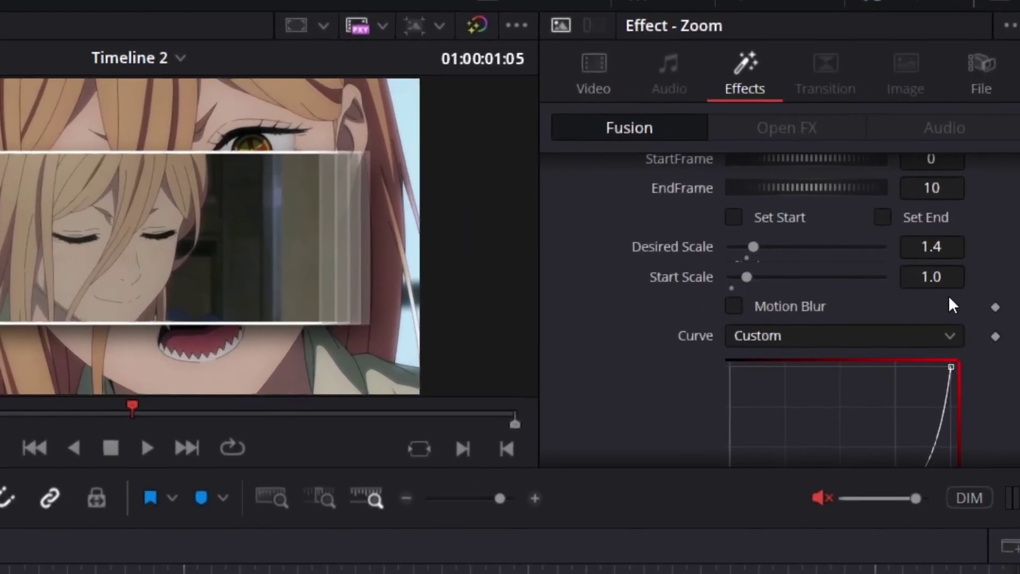
Step: Set the second Zoom clip's Start Scale to 1.35 and Desired Scale to 1.0, then scrub through it
left_click(942, 277)
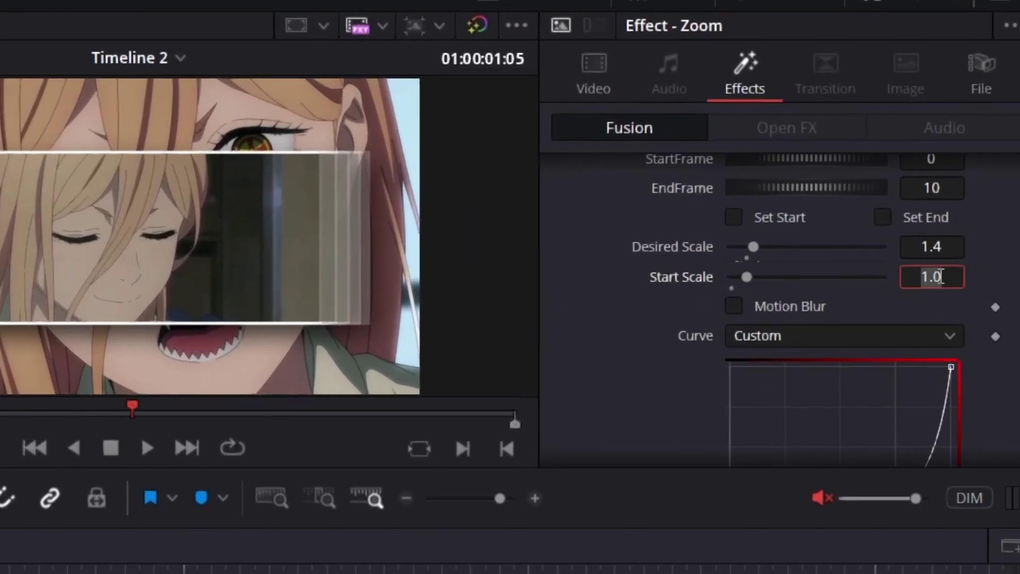
type("1.2")
key("BackSpace")
type("35")
left_click(949, 247)
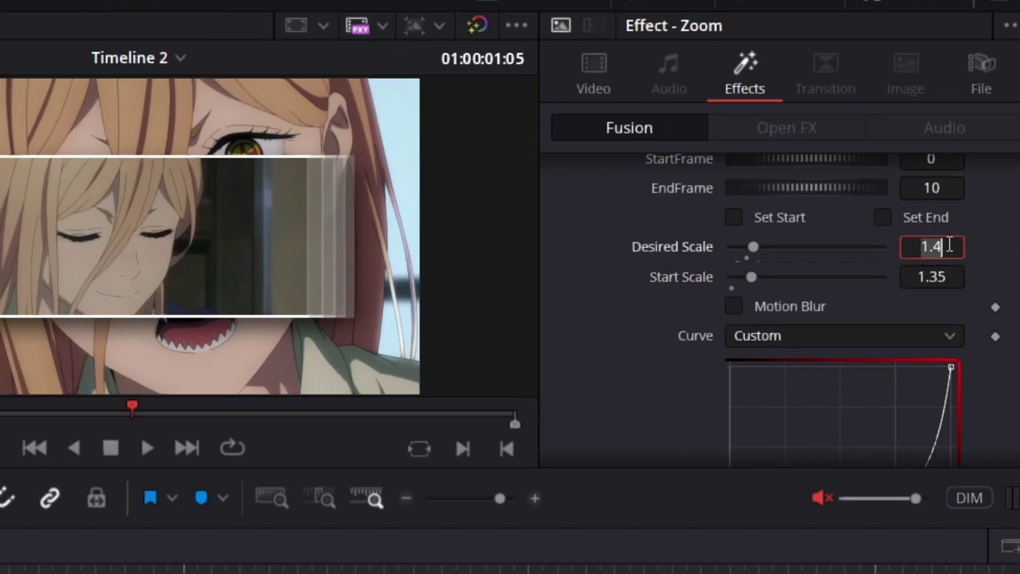
key("BackSpace")
key("BackSpace")
key("Return")
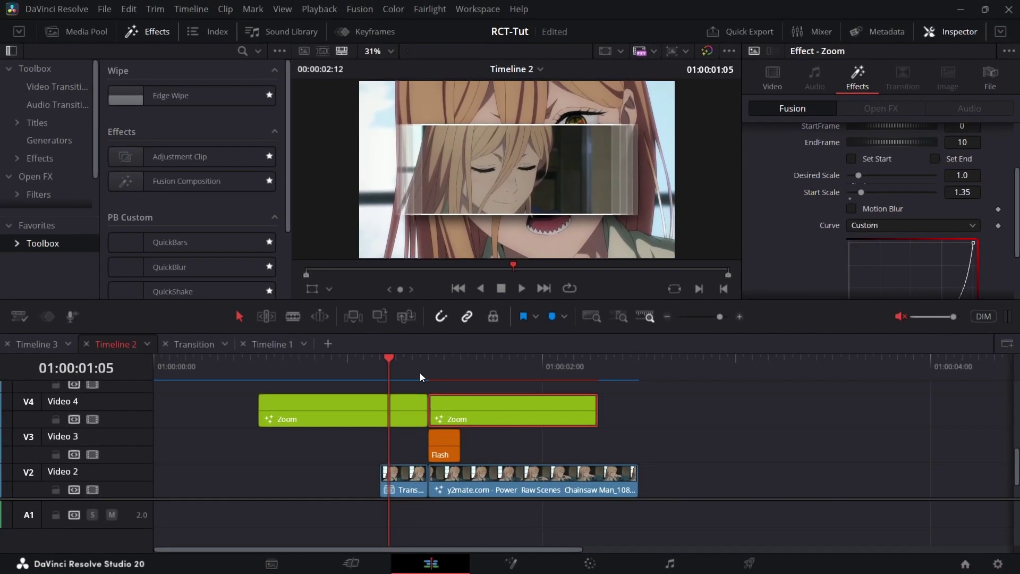
left_click_drag(376, 395, 408, 394)
left_click_drag(454, 370, 590, 364)
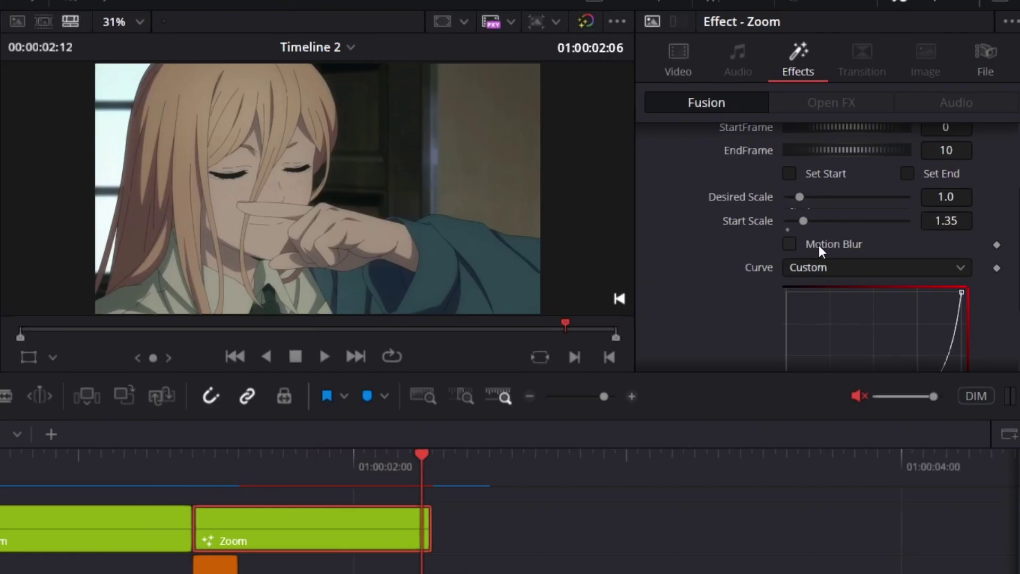
scroll(818, 245, "down", 3)
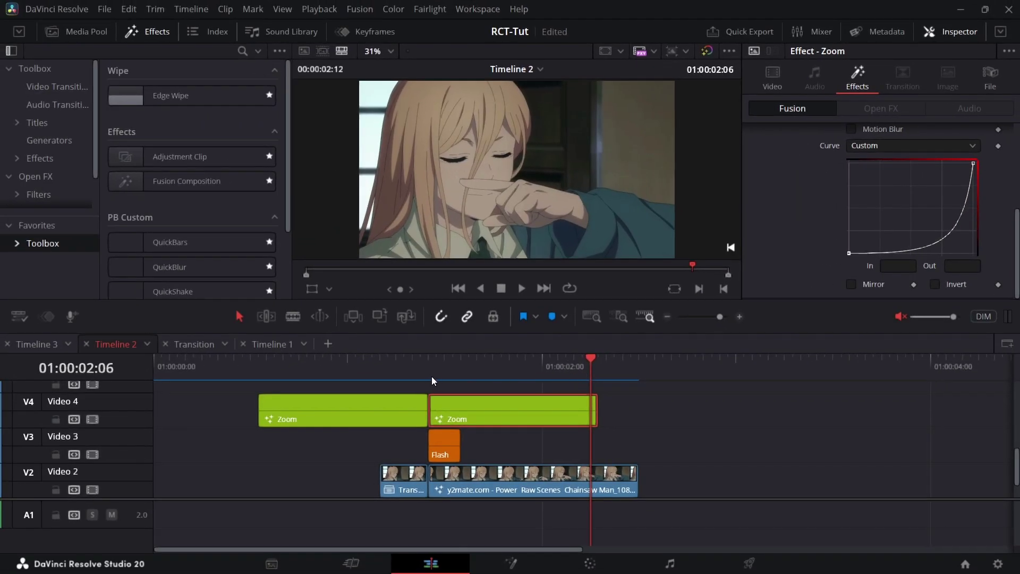
Step: Drag the second Zoom clip's Custom Curve handles into a steep ease-out, comparing with the first clip
left_click(431, 376)
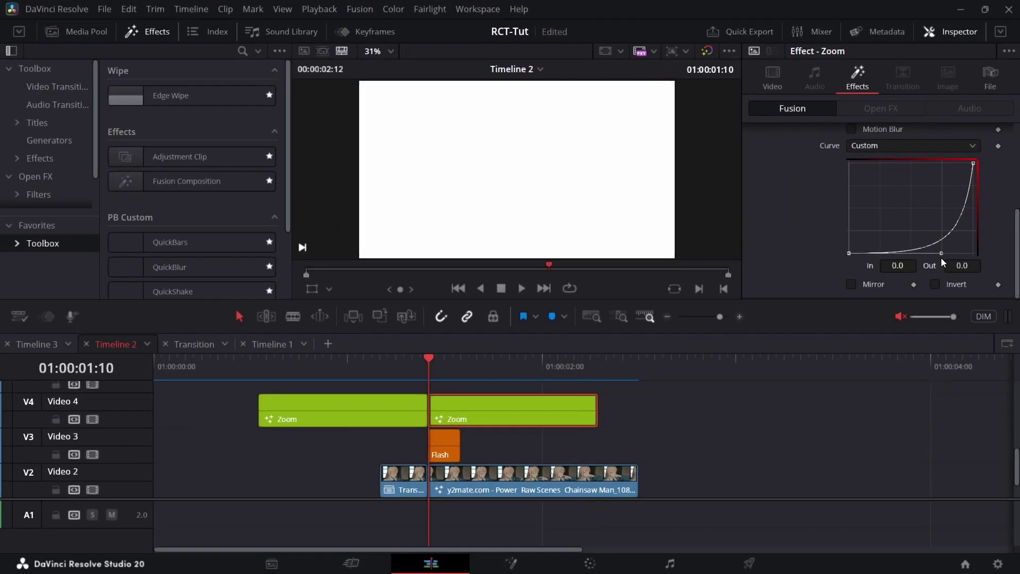
left_click_drag(941, 253, 862, 173)
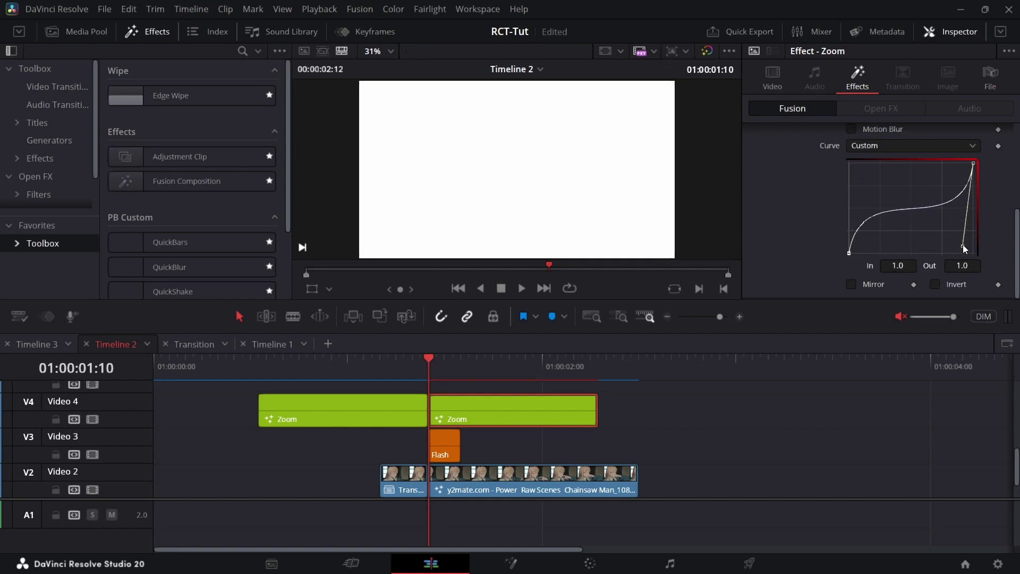
left_click_drag(962, 244, 870, 165)
left_click(859, 232)
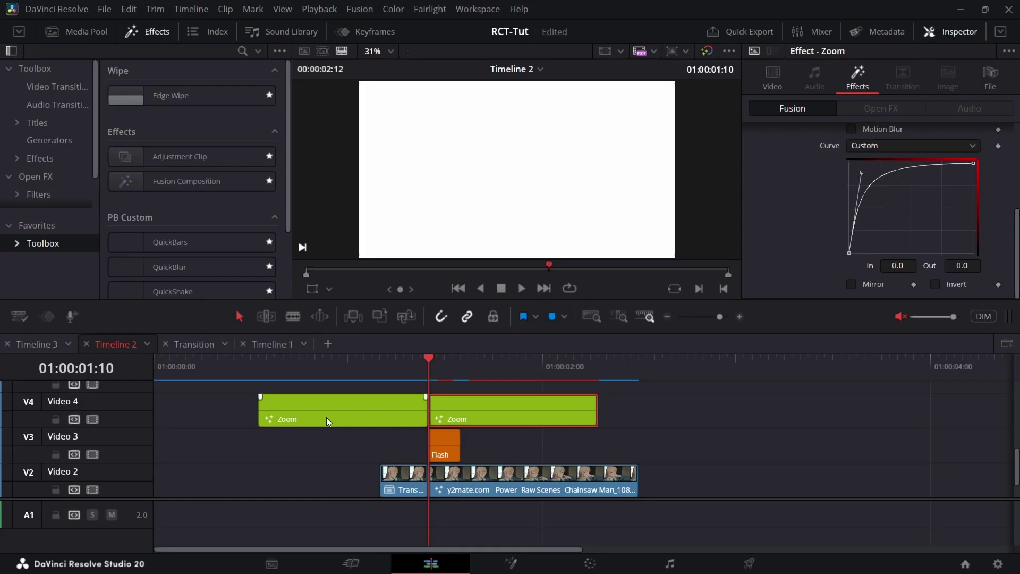
left_click(383, 417)
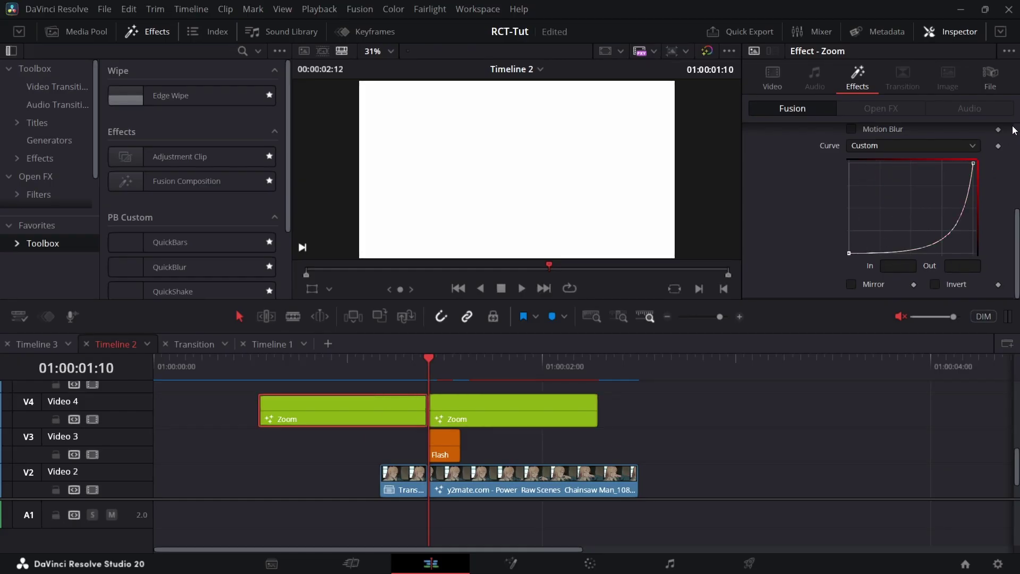
left_click(531, 419)
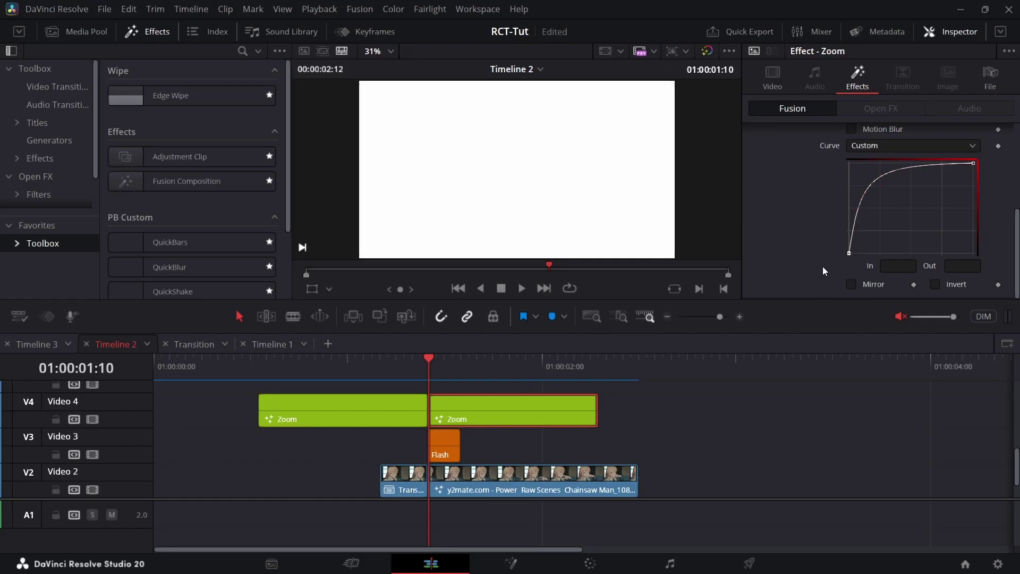
scroll(836, 251, "up", 5)
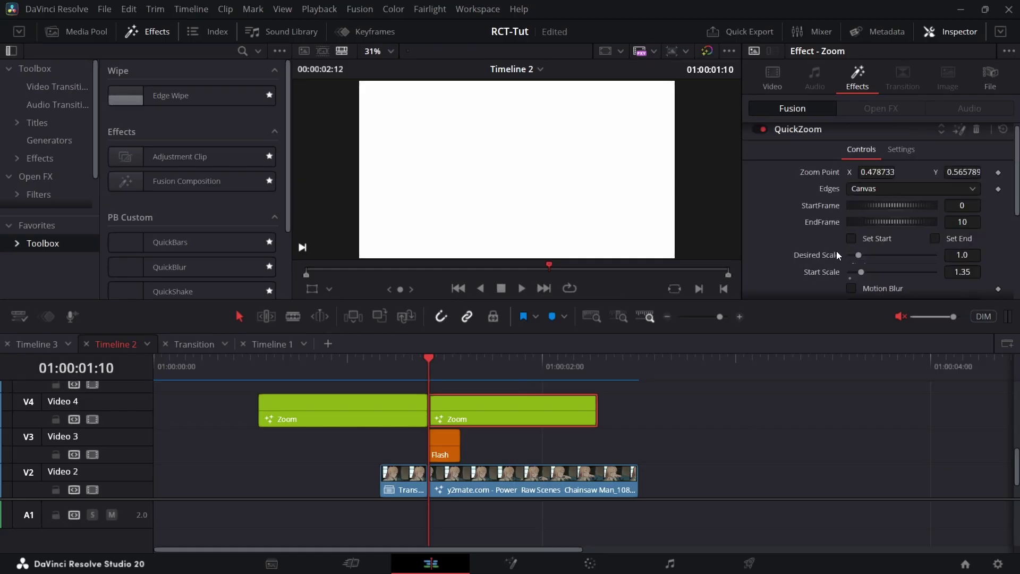
Step: Trim the second Zoom clip to about 15 frames, play the transition, then extend it slightly
scroll(802, 249, "down", 4)
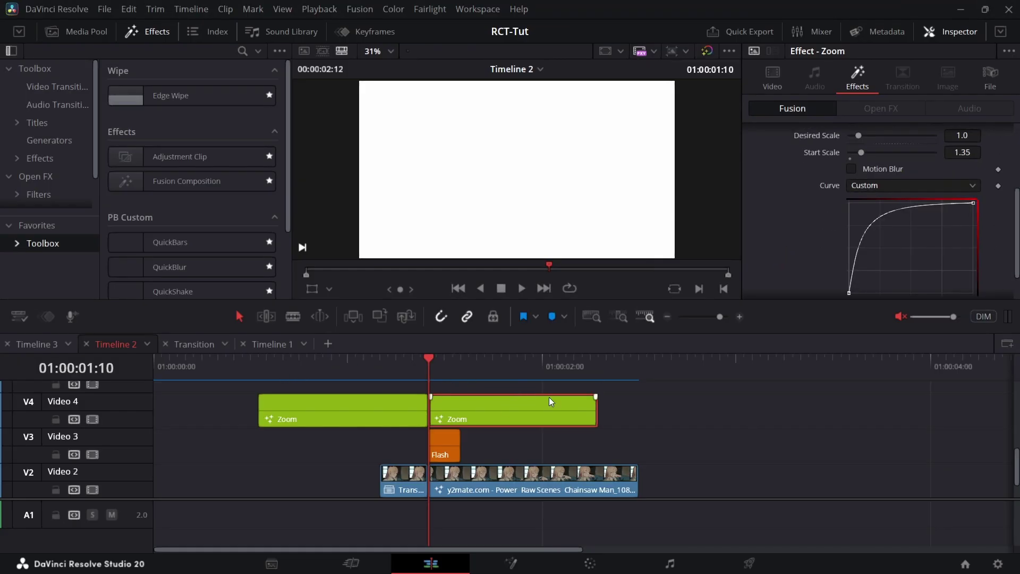
left_click_drag(593, 404, 532, 404)
left_click(258, 366)
key("space")
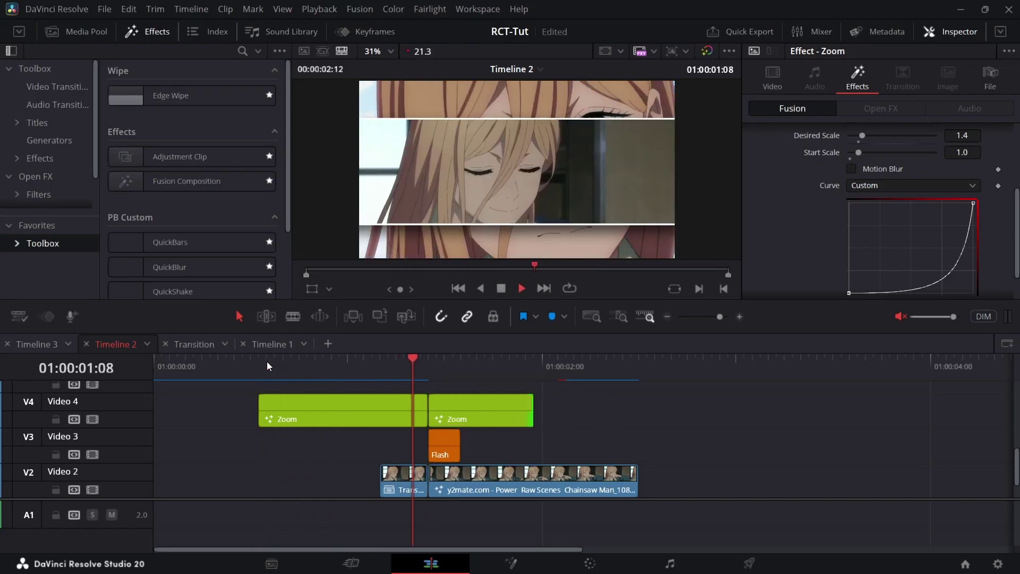
left_click(206, 376)
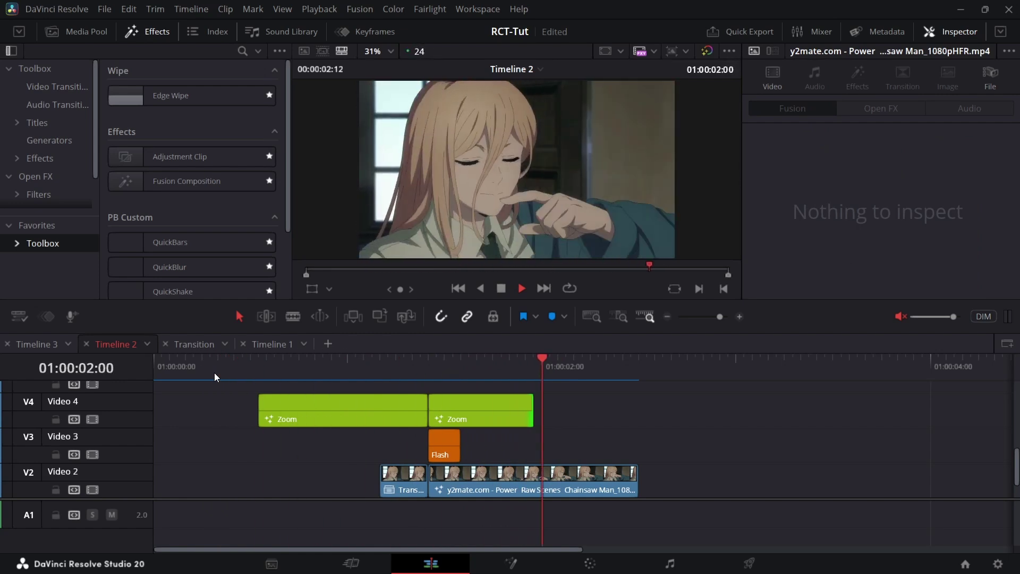
left_click_drag(222, 366, 249, 372)
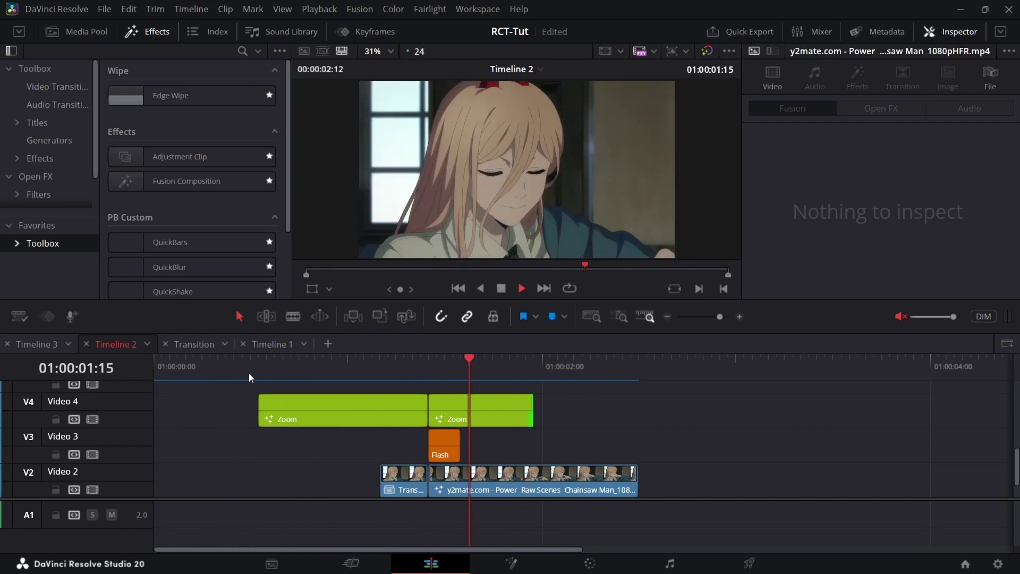
left_click_drag(531, 409, 547, 409)
scroll(850, 242, "down", 3)
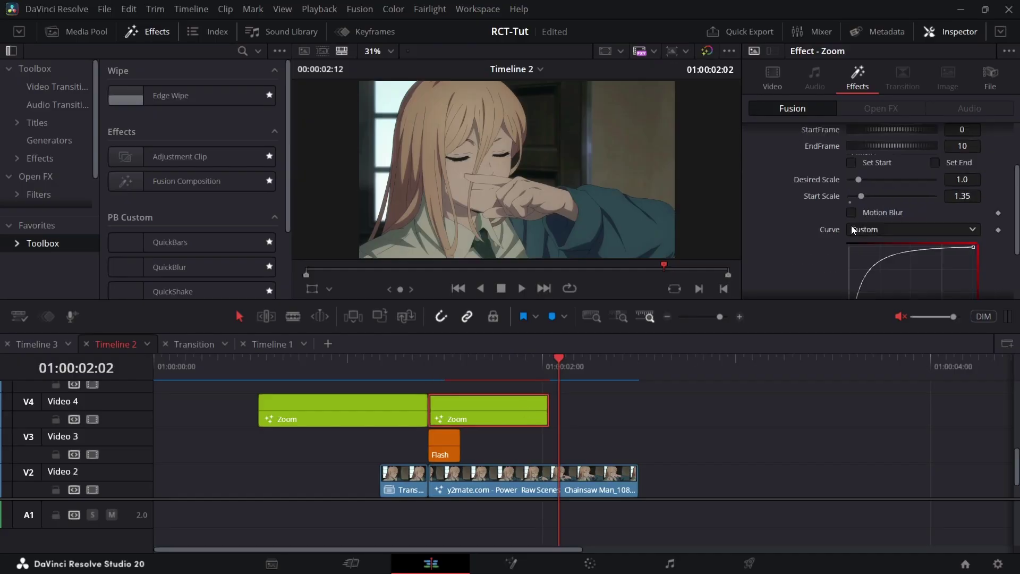
Step: Enable QuickZoom Motion Blur (Quality 2, Shutter Angle 180) on both Zoom clips and play the transition
left_click(850, 213)
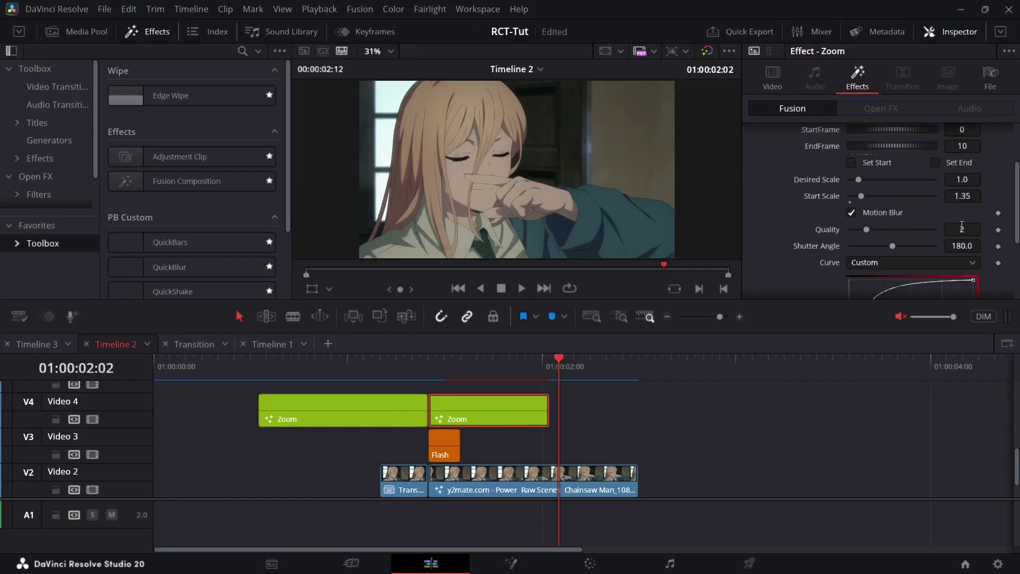
left_click(853, 213)
left_click(250, 369)
key("space")
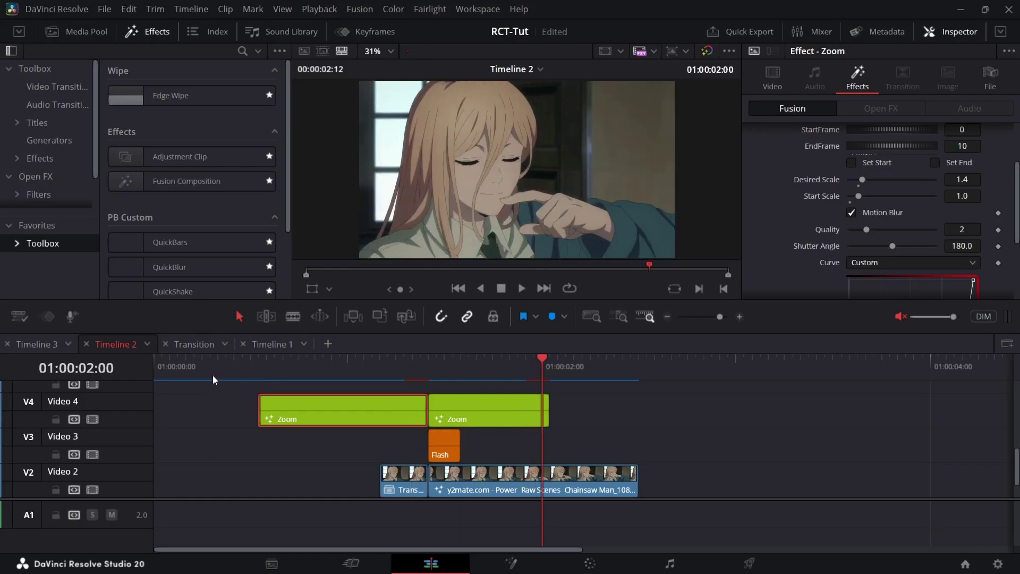
Step: Replay the transition, then place an Adjustment Clip on V5 starting at the second Zoom clip
left_click(219, 371)
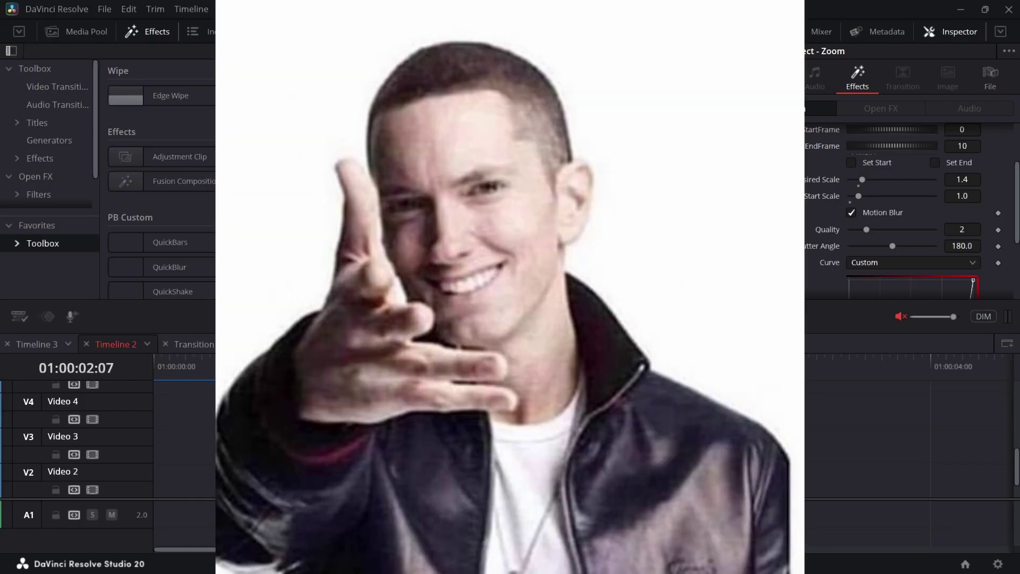
left_click(219, 371)
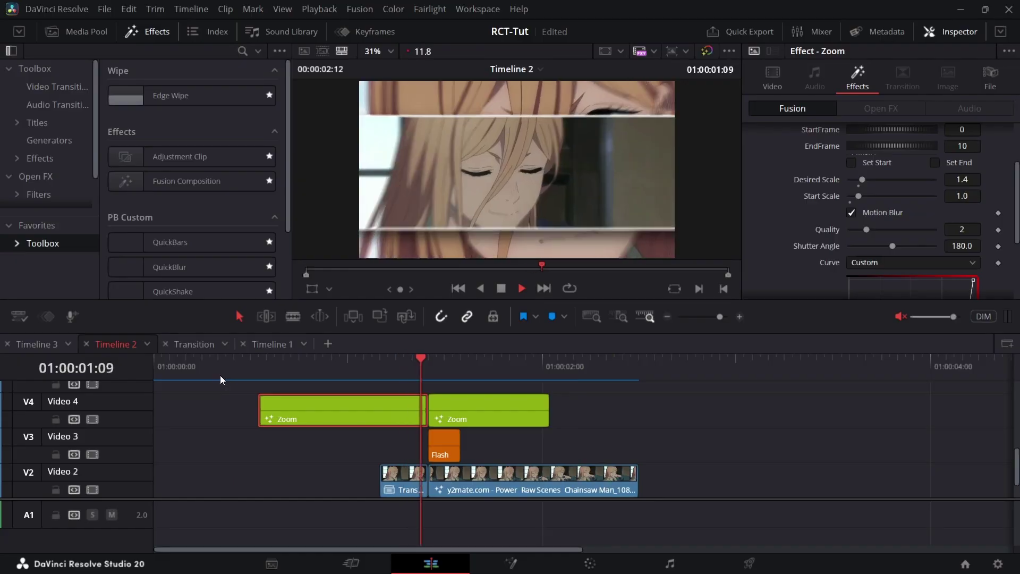
left_click(218, 375)
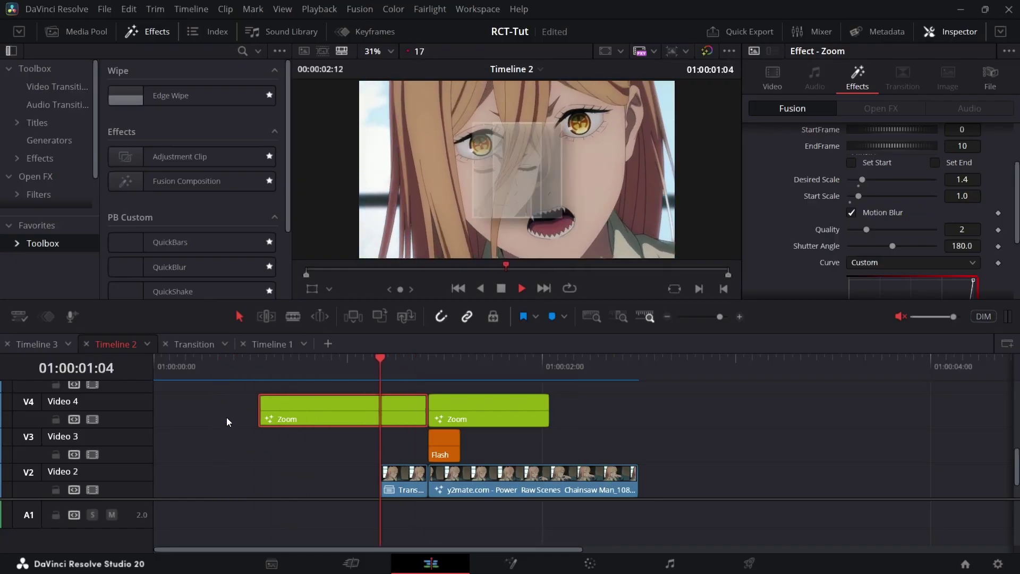
key("space")
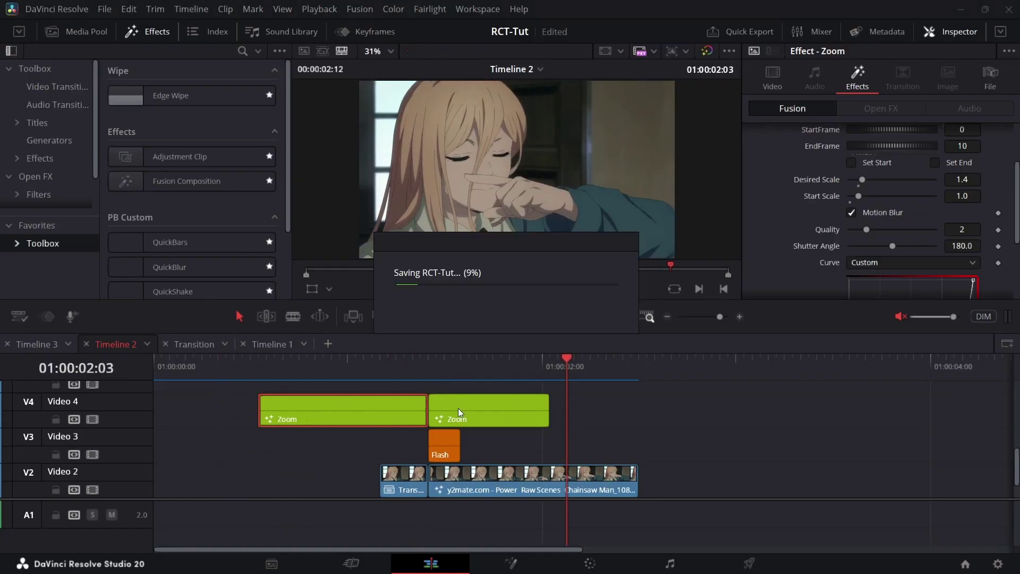
left_click_drag(410, 433, 361, 455)
left_click_drag(183, 159, 423, 408)
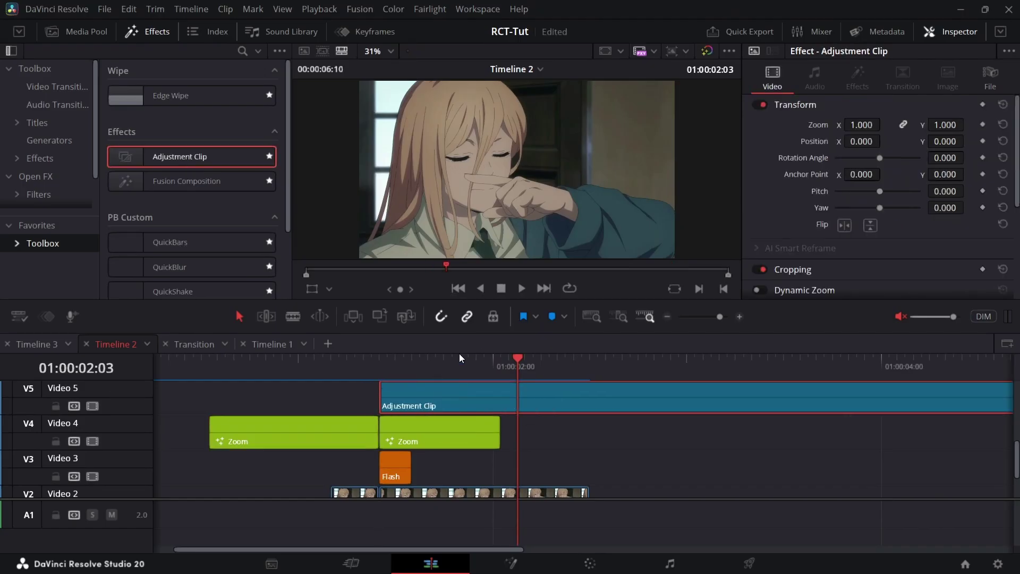
Step: Cut the V5 adjustment clip at 01:00:02:06 and delete the tail
left_click(501, 361)
left_click(541, 359)
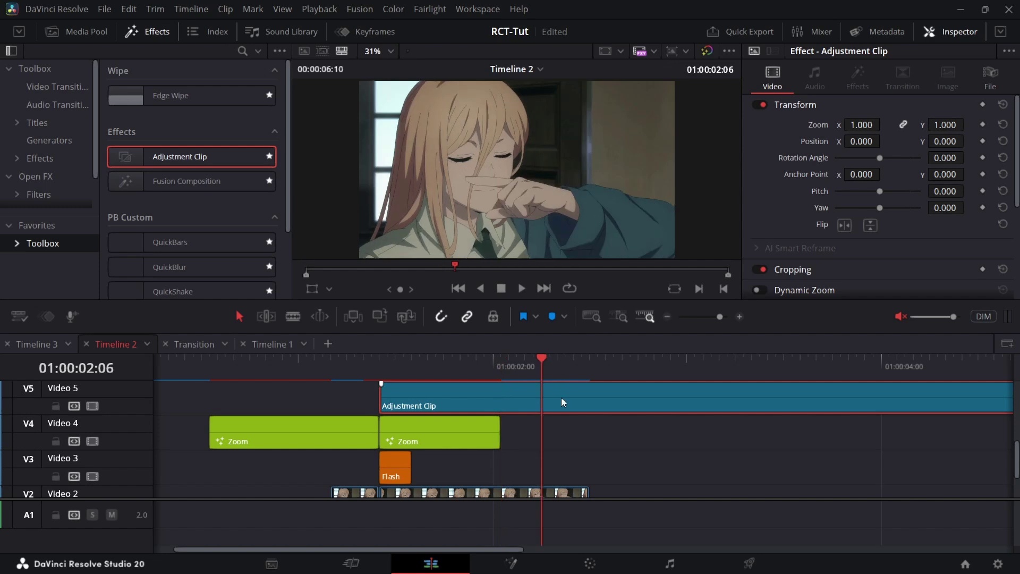
key("ctrl+b")
key("Delete")
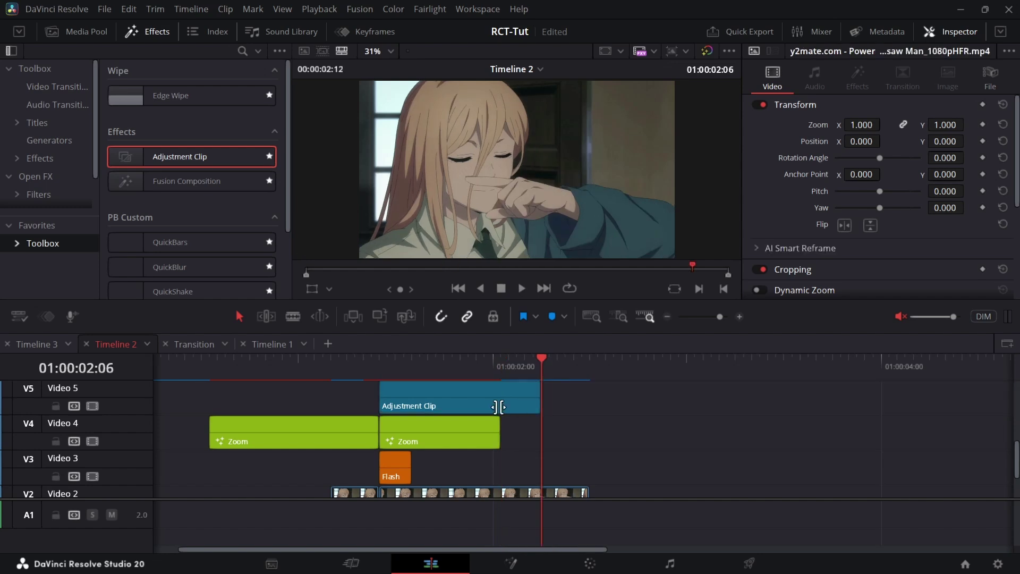
Step: Give the adjustment clip the pink clip colour and rename it 'Shake'
left_click(497, 405)
left_click(990, 83)
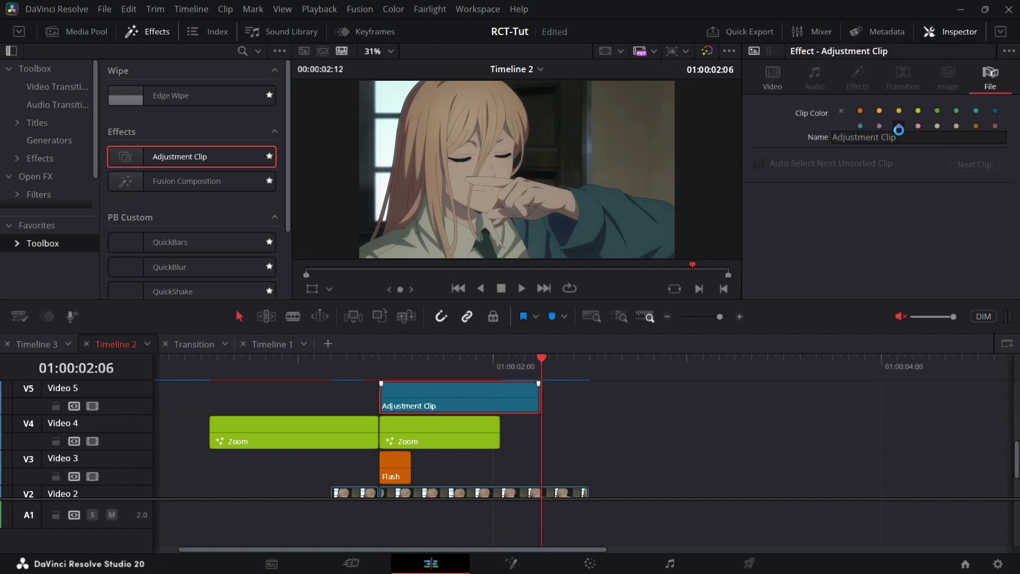
left_click(918, 126)
left_click(913, 141)
key("BackSpace")
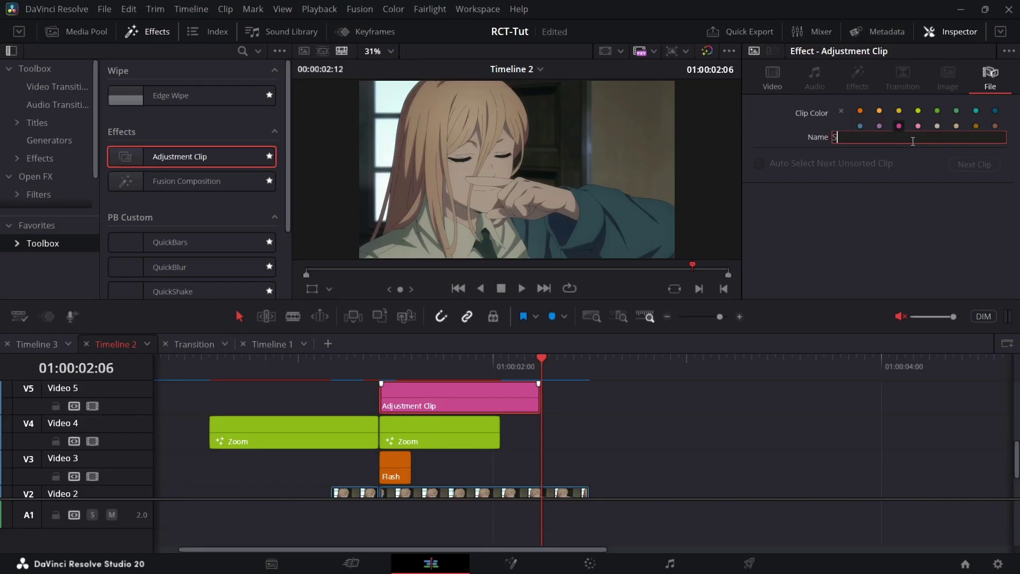
type("Shake")
key("Return")
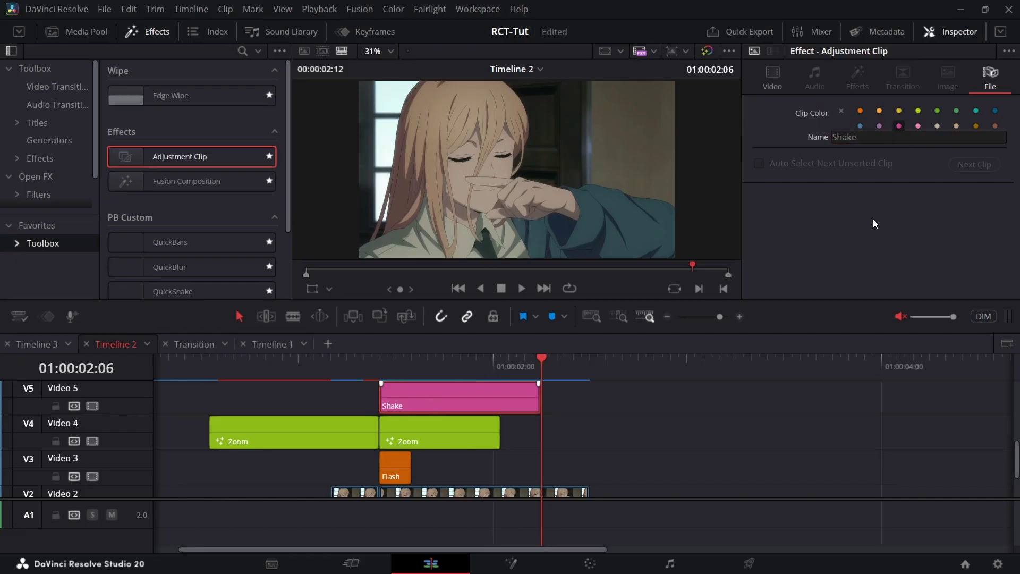
Step: Apply QuickShake from PB Custom to the Shake clip and set Displacement to 0.12
scroll(206, 227, "down", 3)
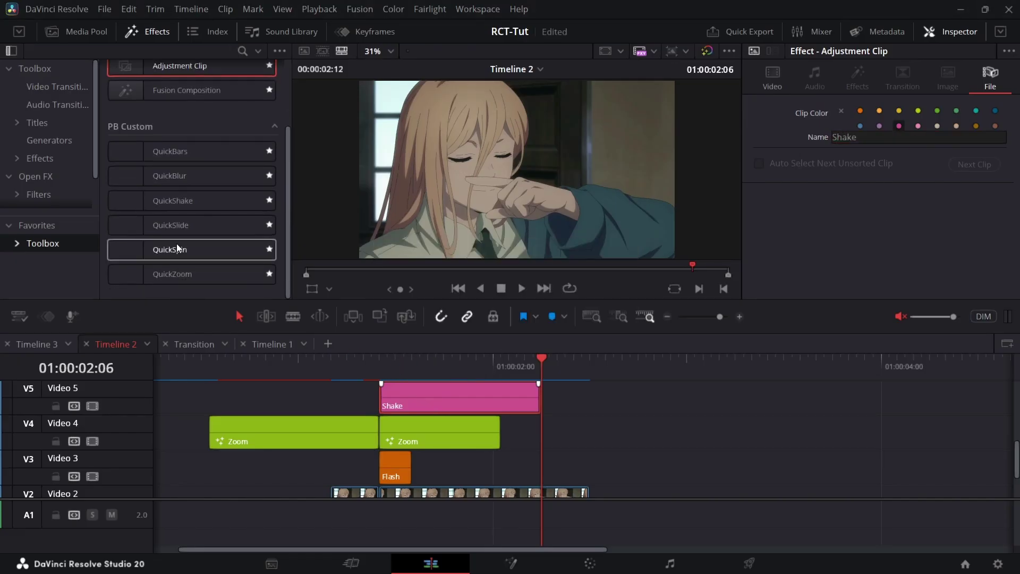
left_click_drag(193, 204, 428, 406)
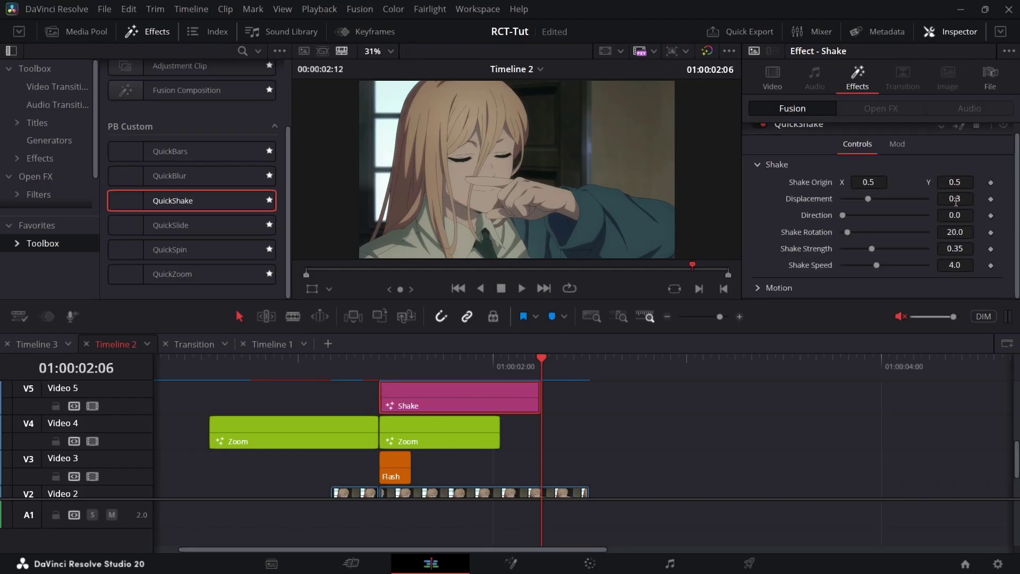
scroll(809, 250, "up", 1)
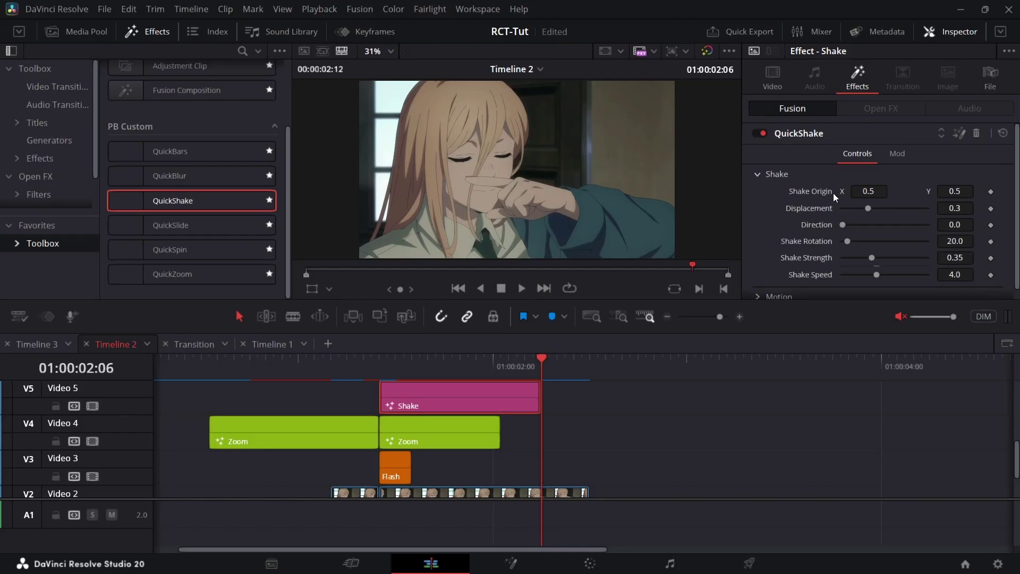
scroll(831, 192, "down", 1)
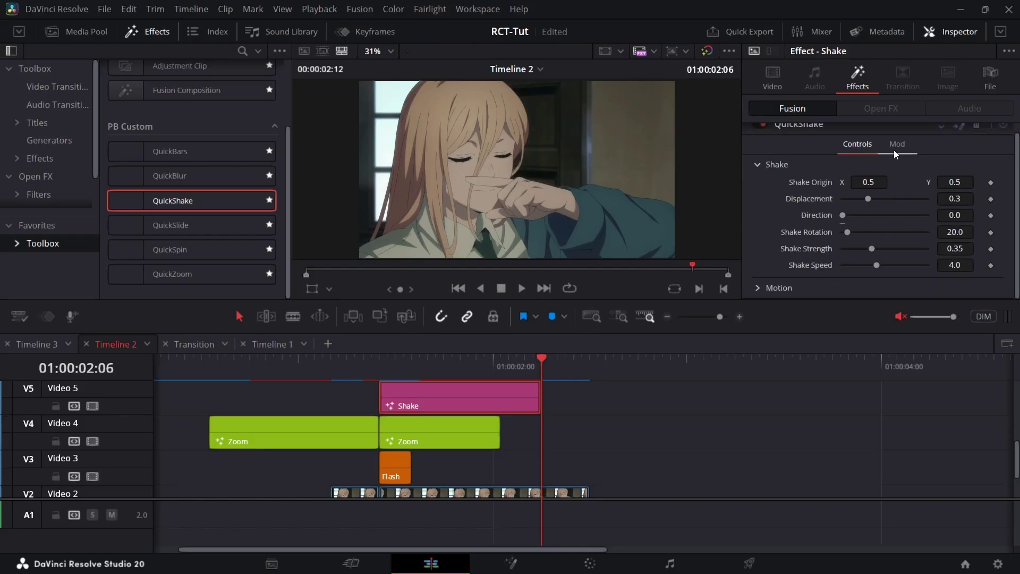
scroll(859, 154, "up", 1)
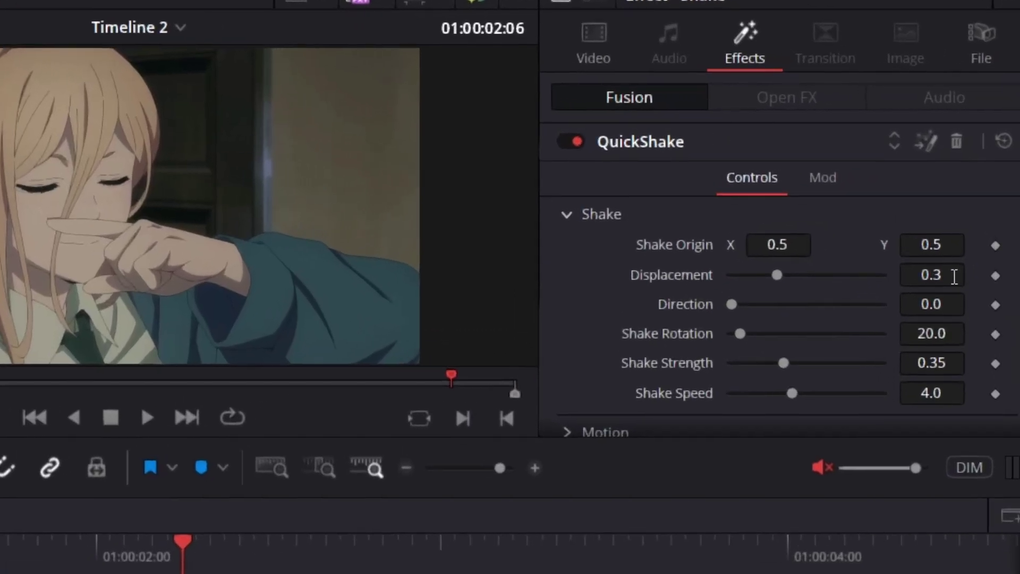
left_click(954, 277)
type(".")
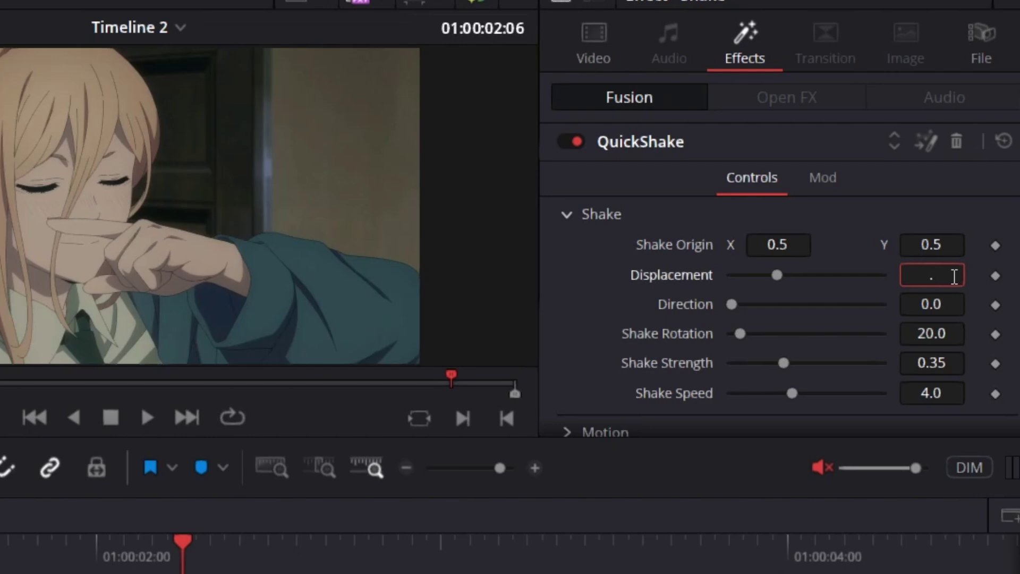
type("12")
key("Return")
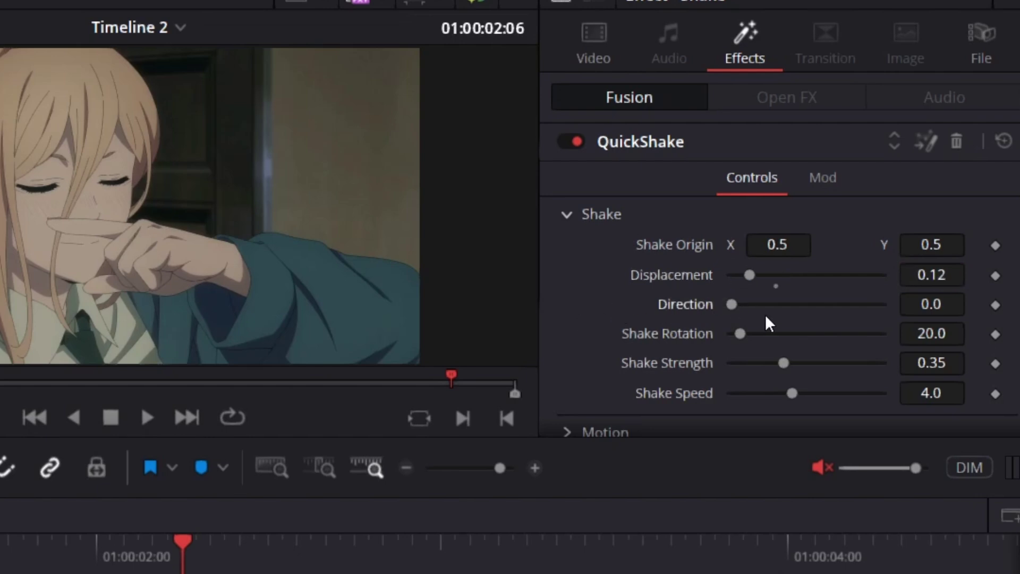
scroll(646, 321, "down", 1)
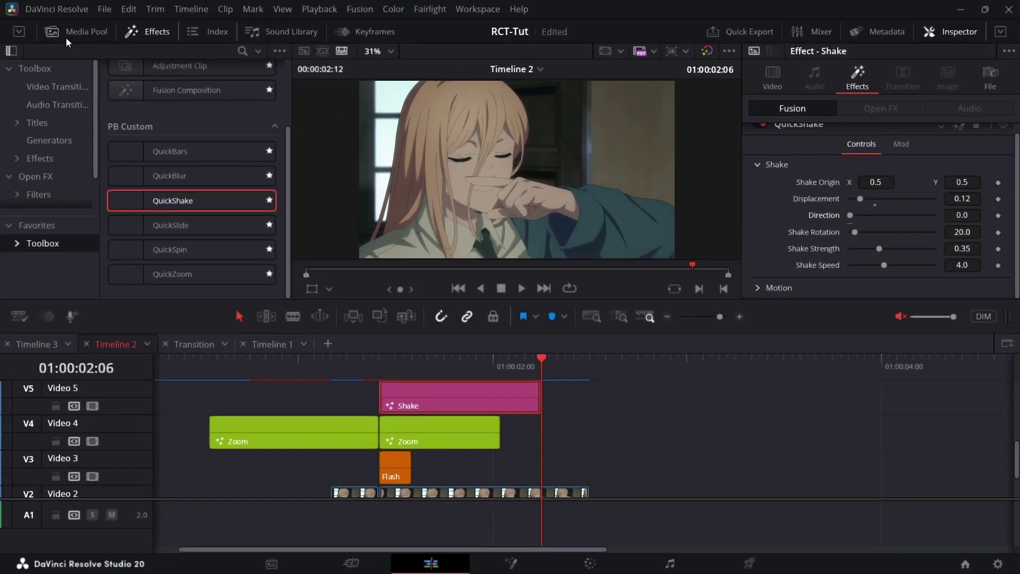
Step: Drag the Shake clip into the Media Pool's Master bin and rename the copy 'twitch'
left_click(80, 31)
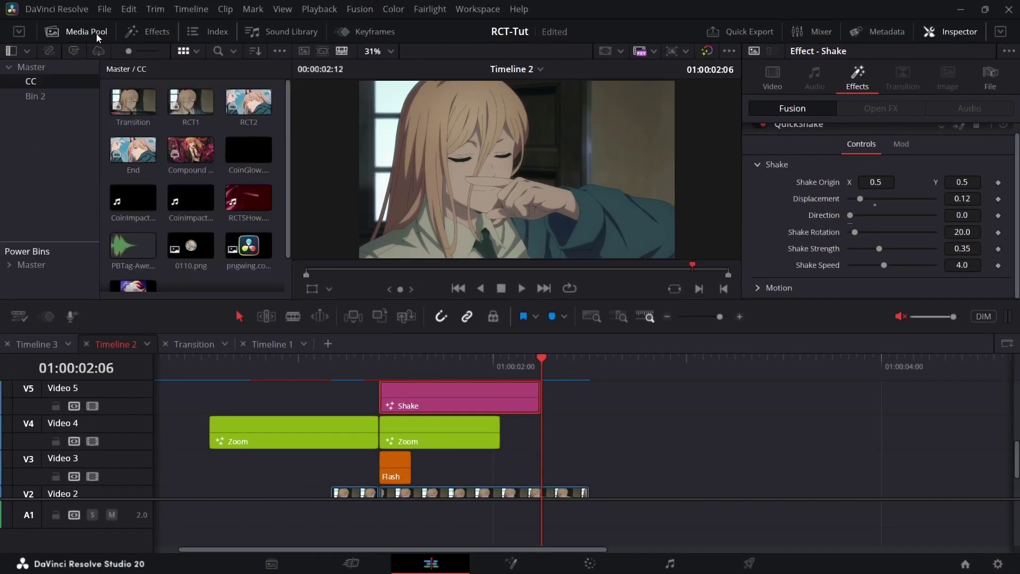
left_click(29, 265)
left_click_drag(456, 403, 190, 215)
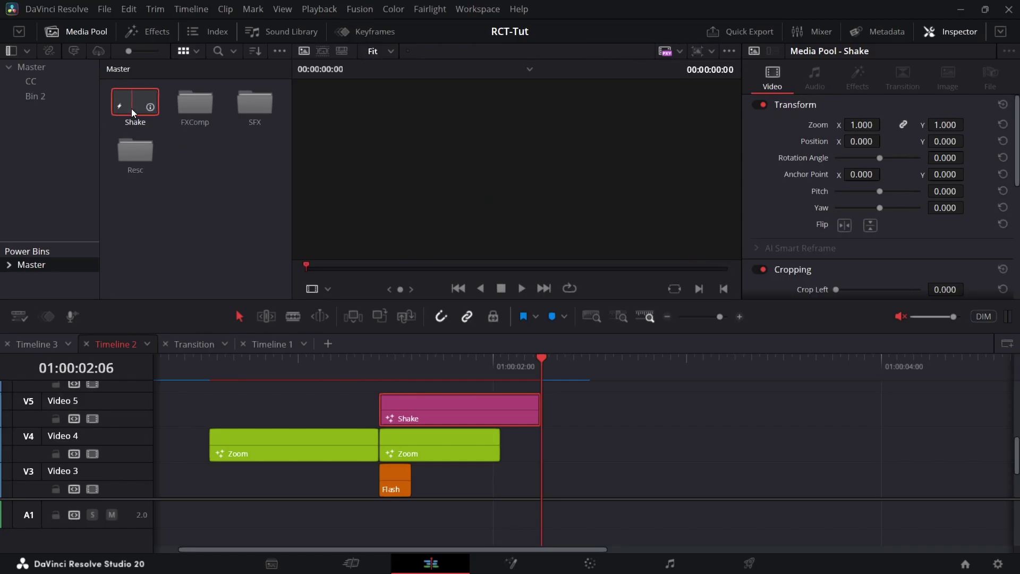
left_click(132, 109)
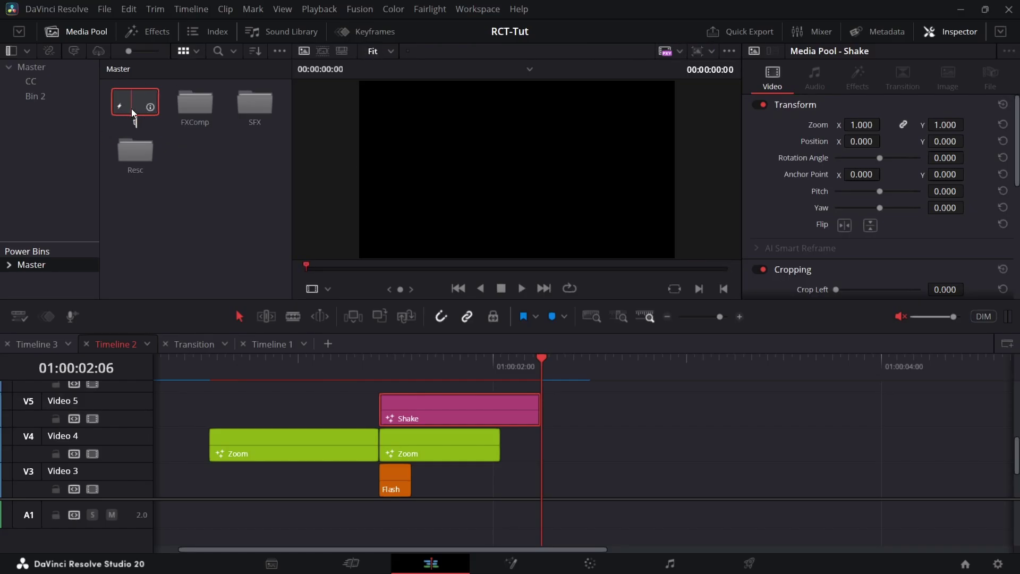
type("twitch")
left_click(198, 164)
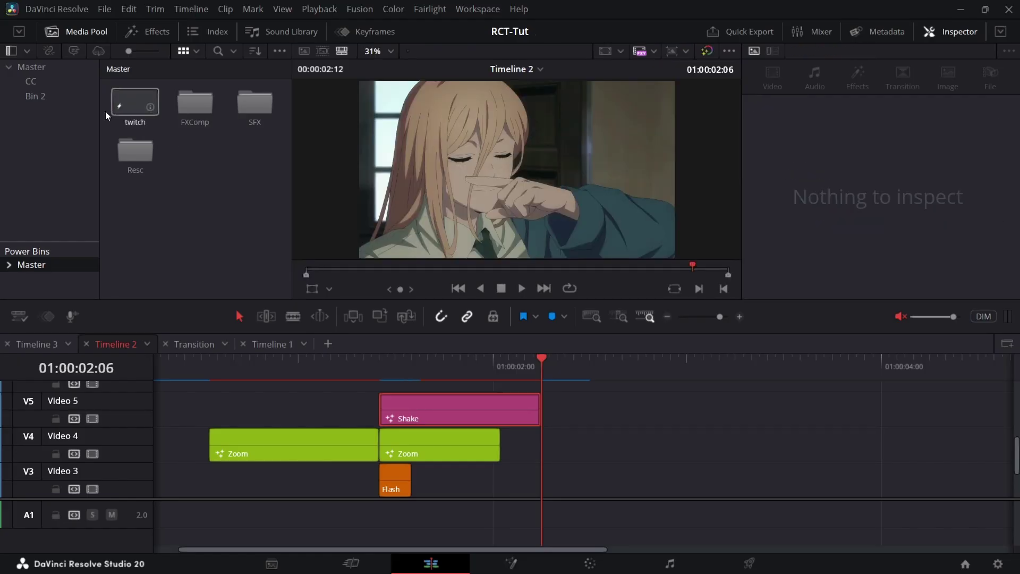
Step: Delete the 'twitch' clip from the Media Pool, then reselect Shake with the playhead at 01:00:01:18
left_click(127, 96)
key("Delete")
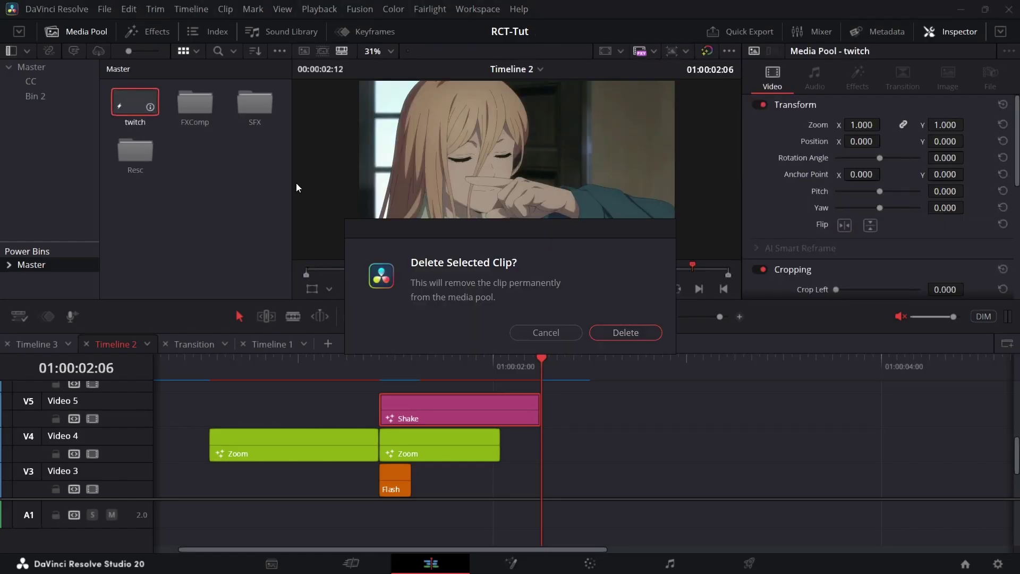
left_click(619, 332)
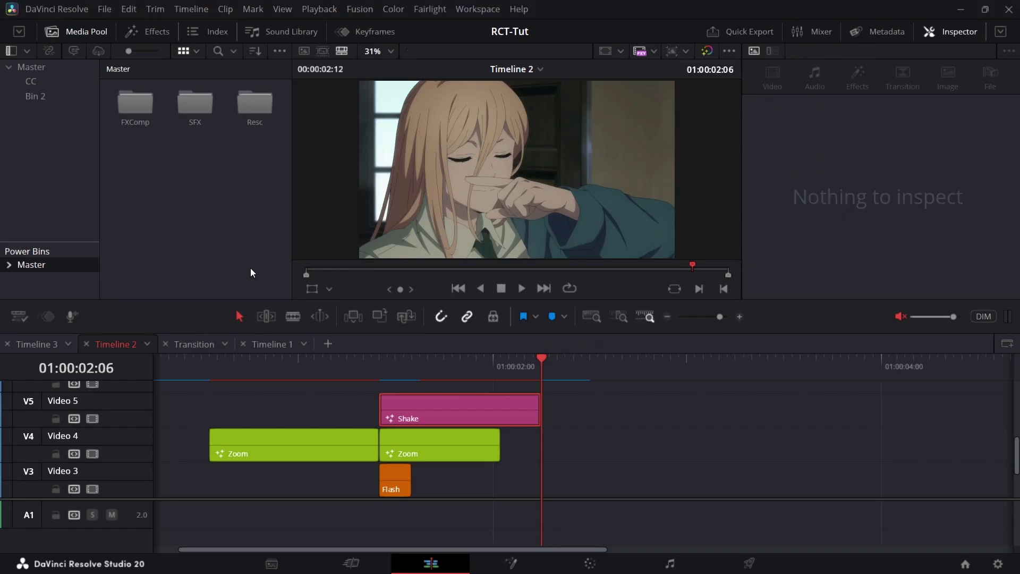
left_click(472, 406)
left_click(444, 375)
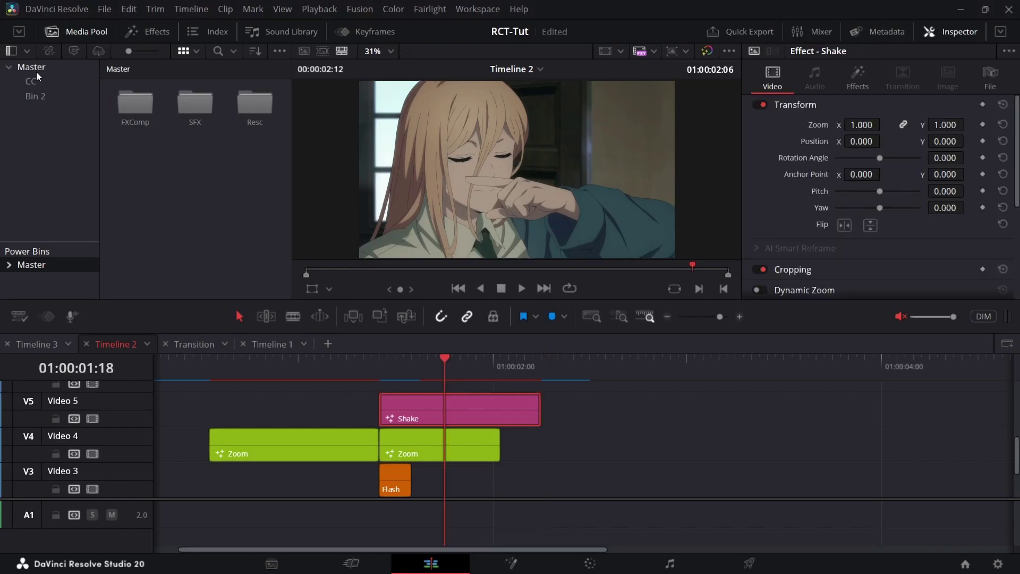
Step: Show the Shake clip's QuickShake settings with the playhead at 01:00:01:13
left_click(50, 87)
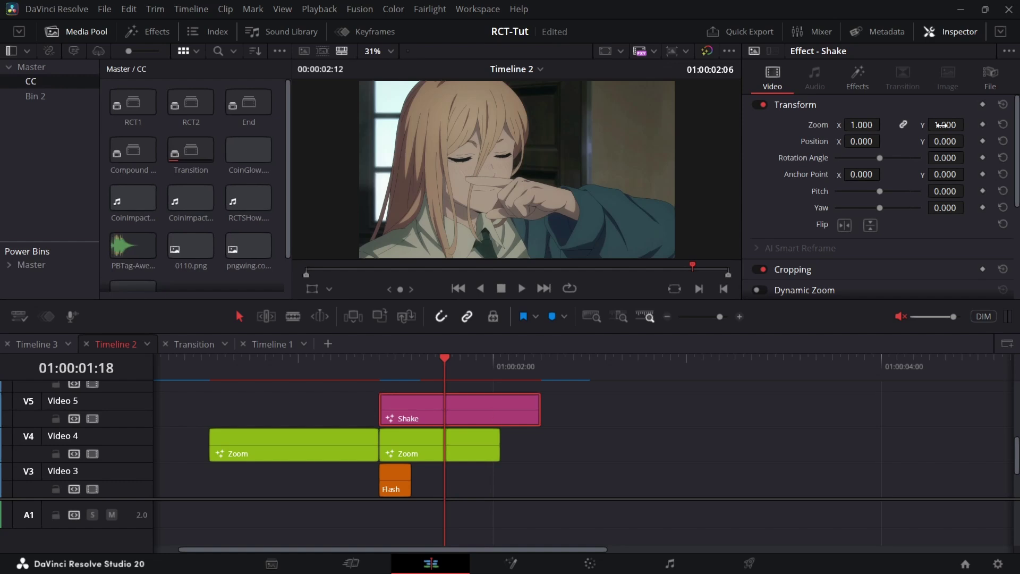
left_click(856, 79)
key("Down")
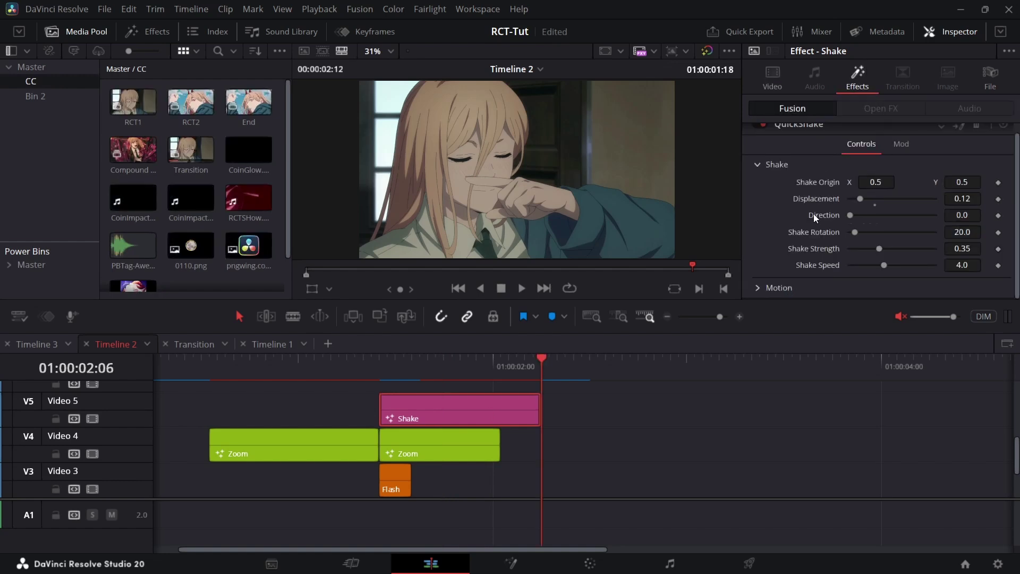
left_click(405, 359)
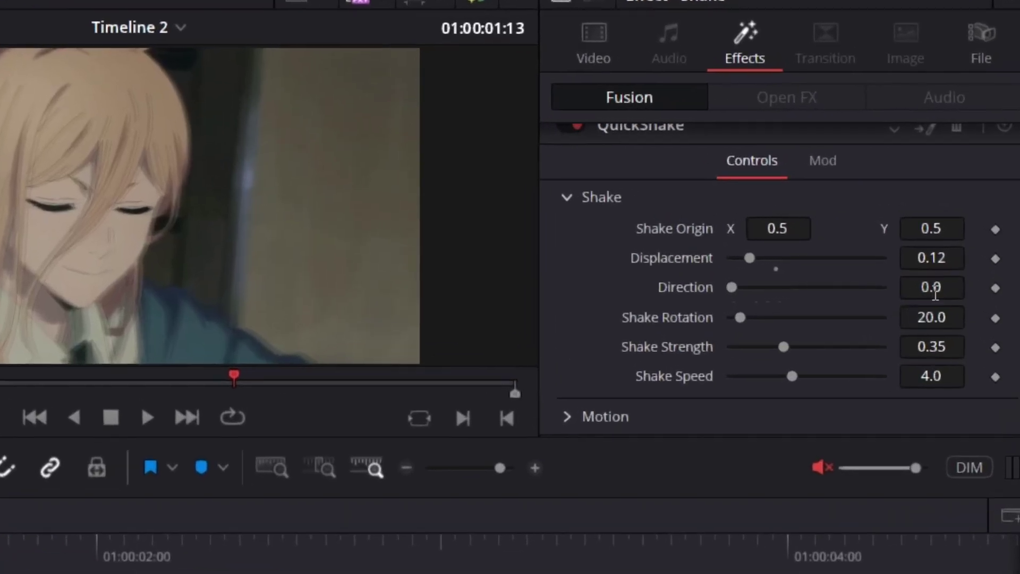
Step: Set QuickShake Direction to 2.0 and Shake Rotation to 1.5
left_click(965, 215)
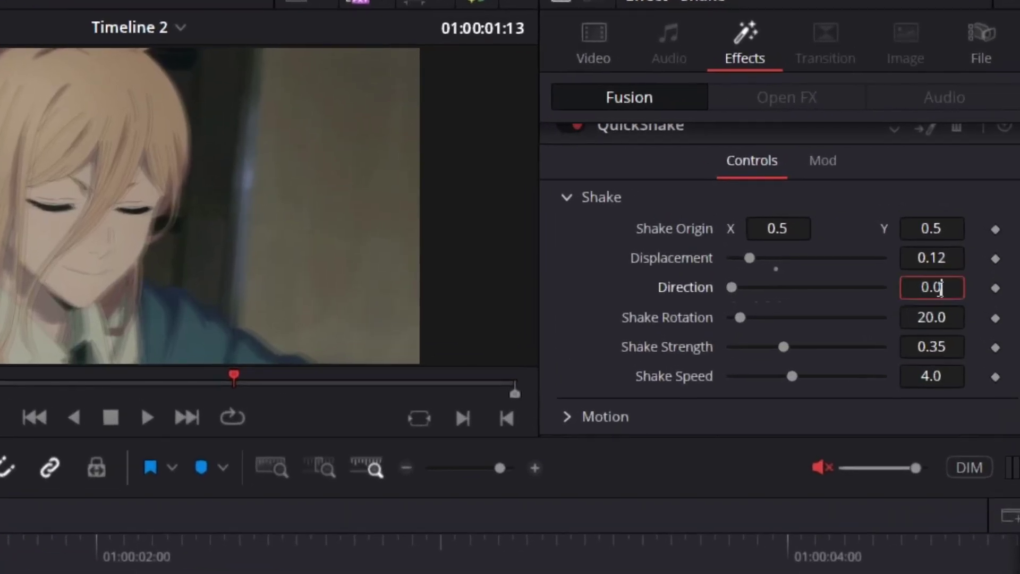
type("2")
key("Return")
left_click(922, 317)
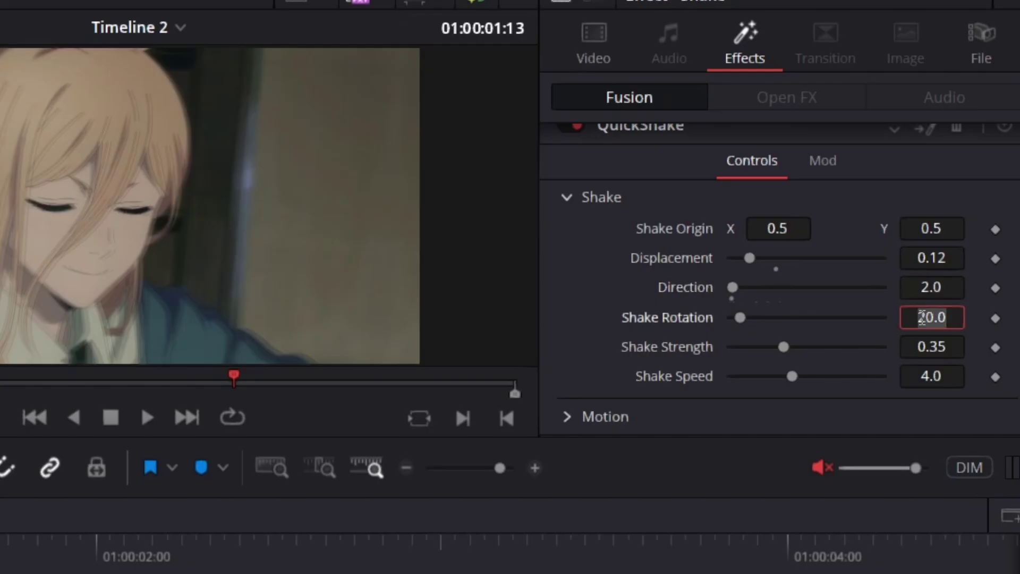
type("1.5")
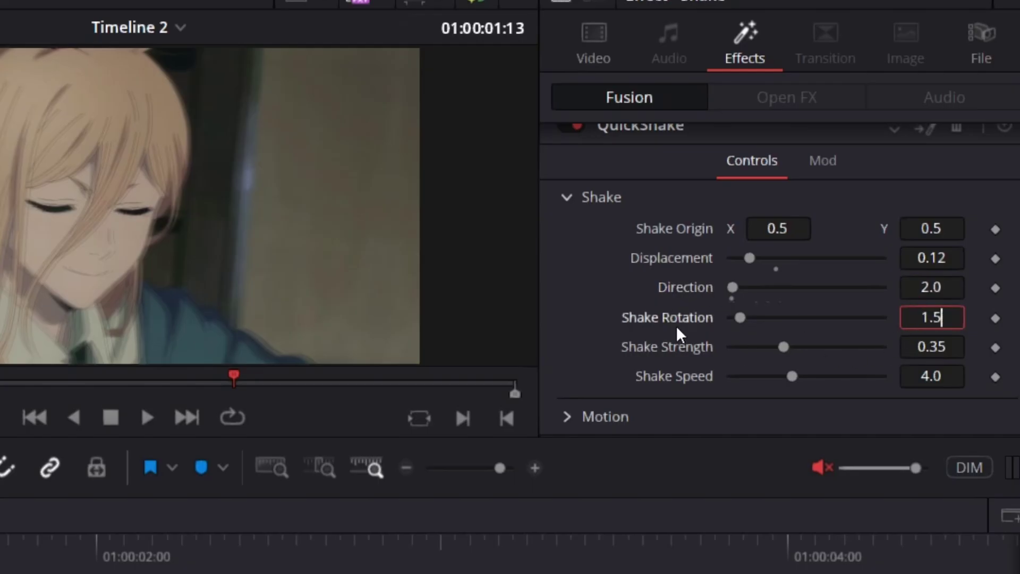
key("Return")
Step: Set Shake Strength to 0.15, revising an initial 0.12
left_click(938, 348)
type(".")
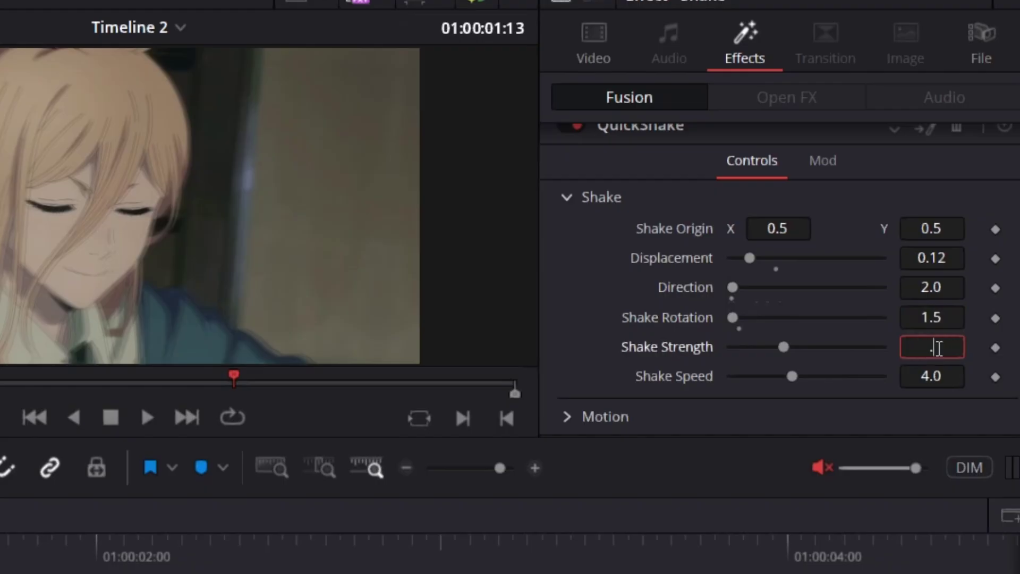
type("12")
key("Return")
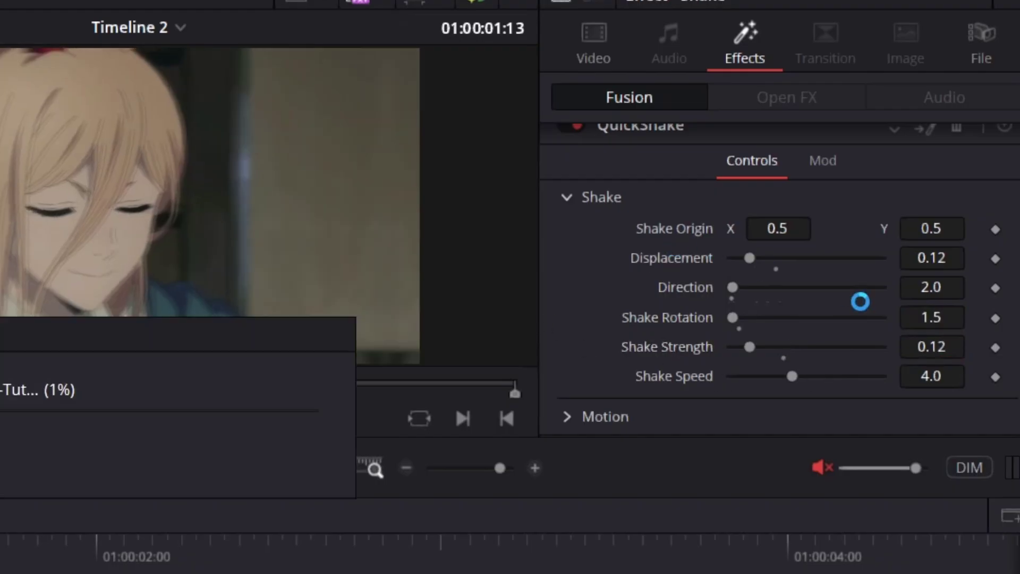
left_click(951, 345)
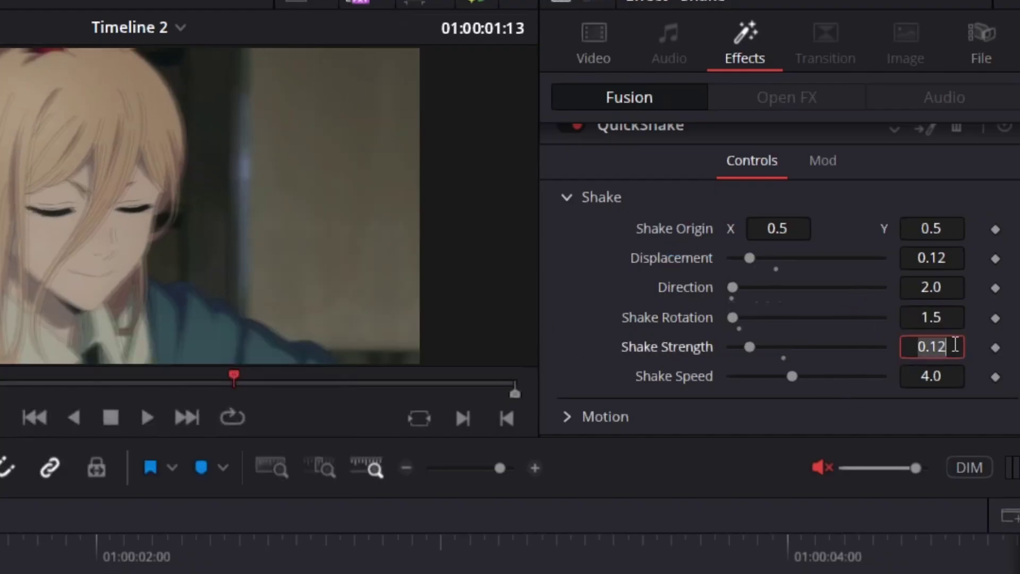
type(".15")
key("Return")
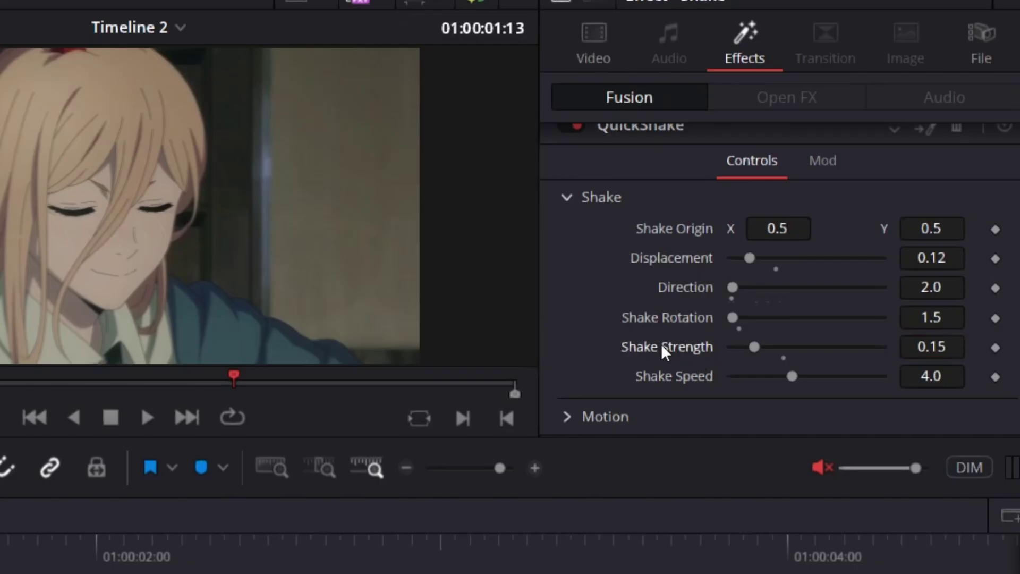
Step: Set the Motion blur Shutter Angle to 110 and save the project
left_click(572, 416)
scroll(691, 372, "down", 3)
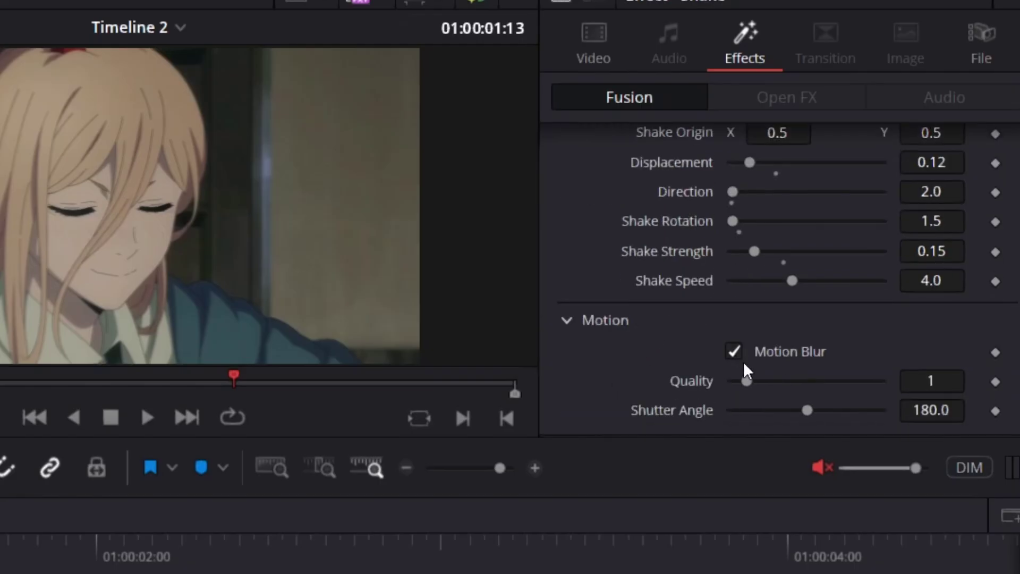
left_click(932, 410)
type("15")
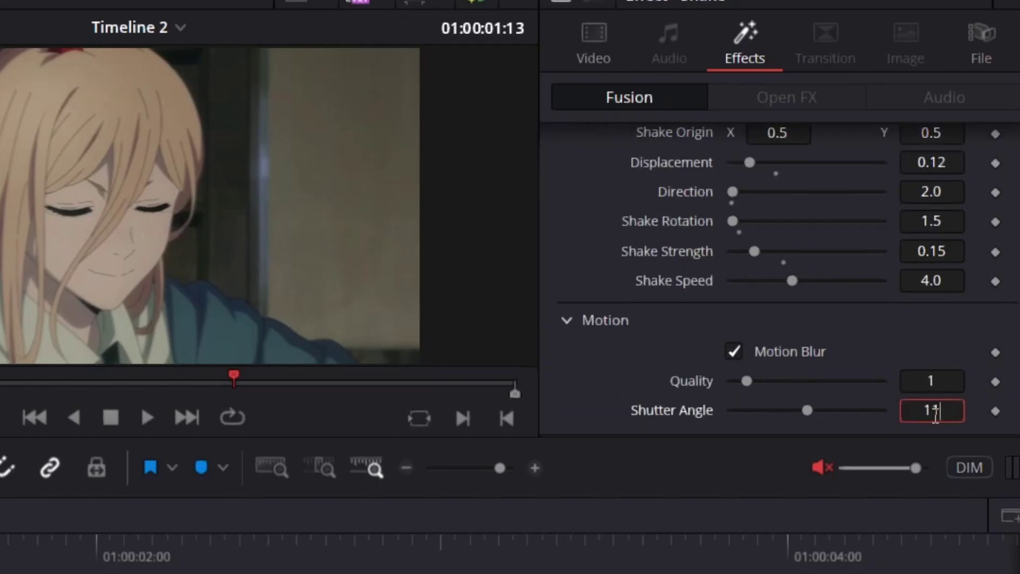
type("0")
key("Return")
key("ctrl+s")
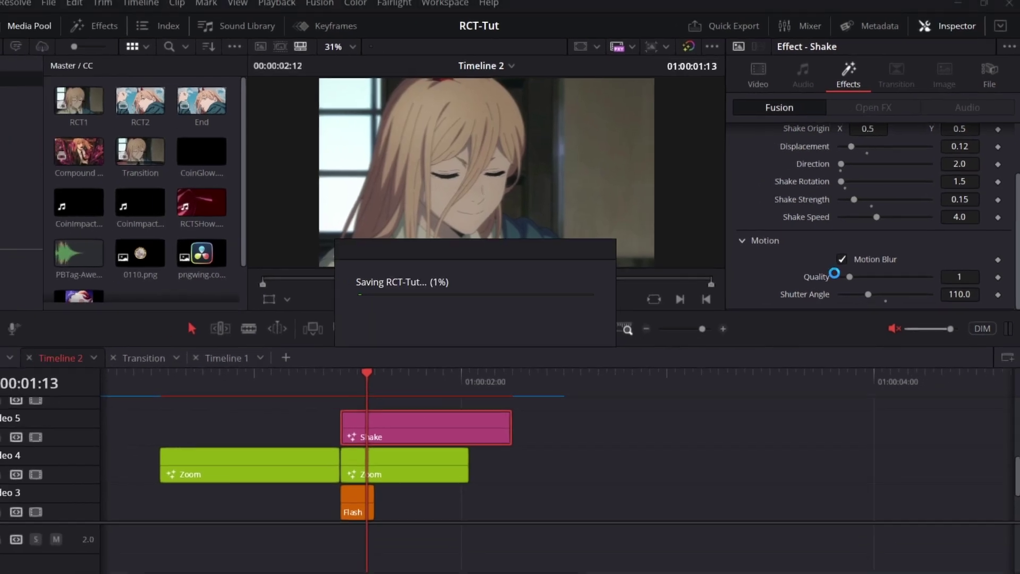
Step: Set Shake Speed to 4.7, save, and move the playhead before the transition
scroll(850, 271, "up", 2)
double_click(971, 260)
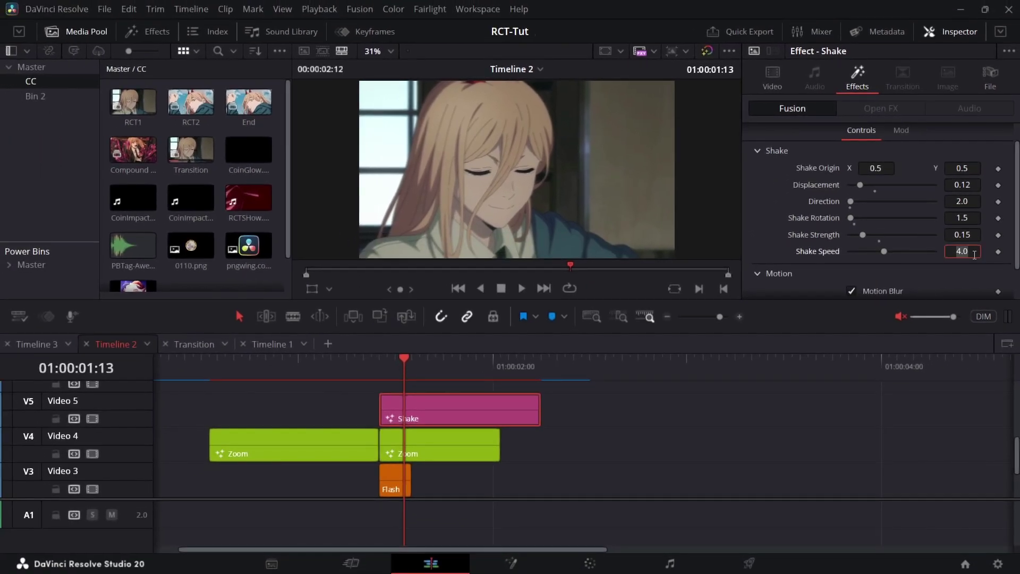
type("4.7")
key("Return")
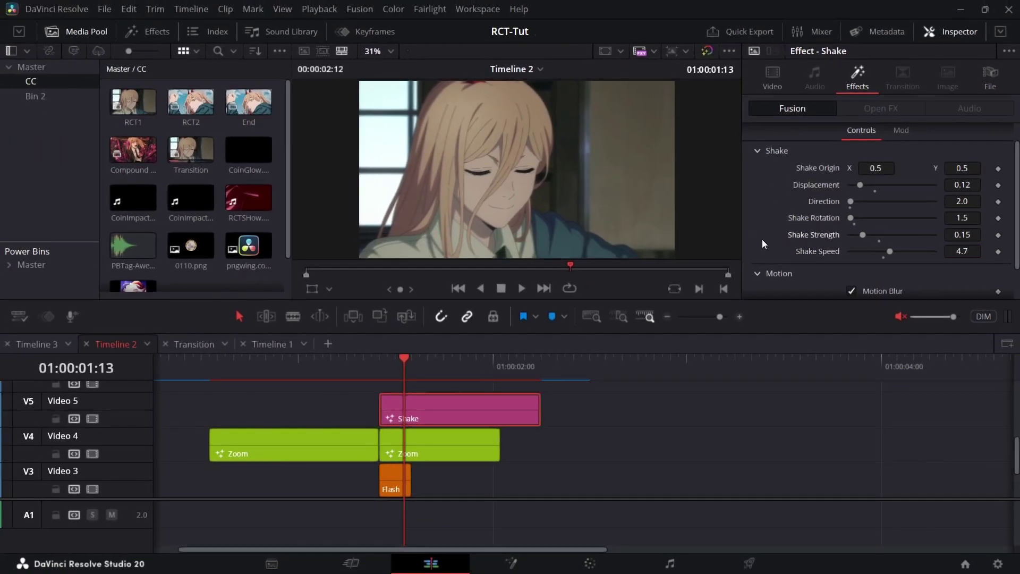
key("ctrl+s")
left_click(198, 372)
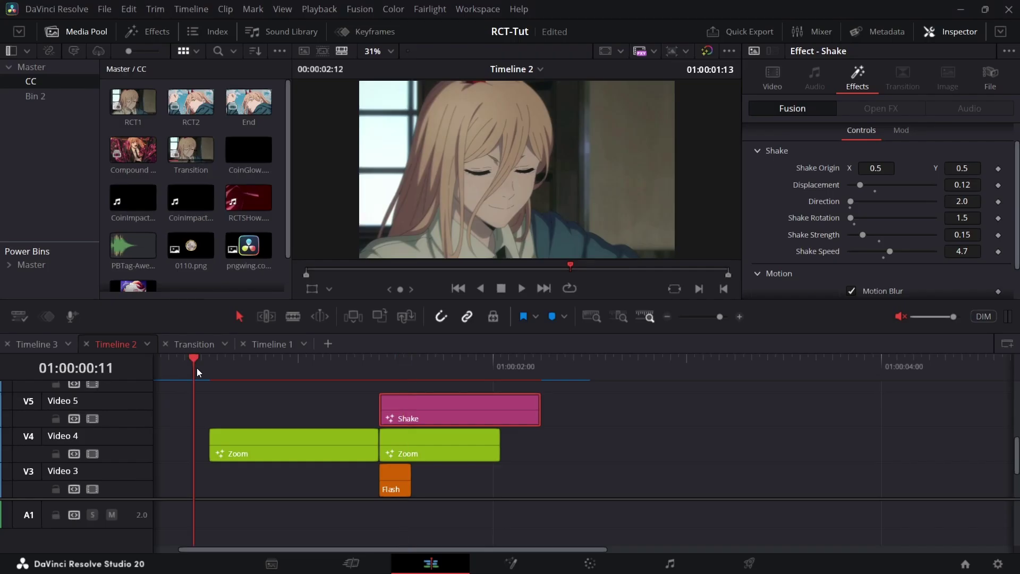
key("space")
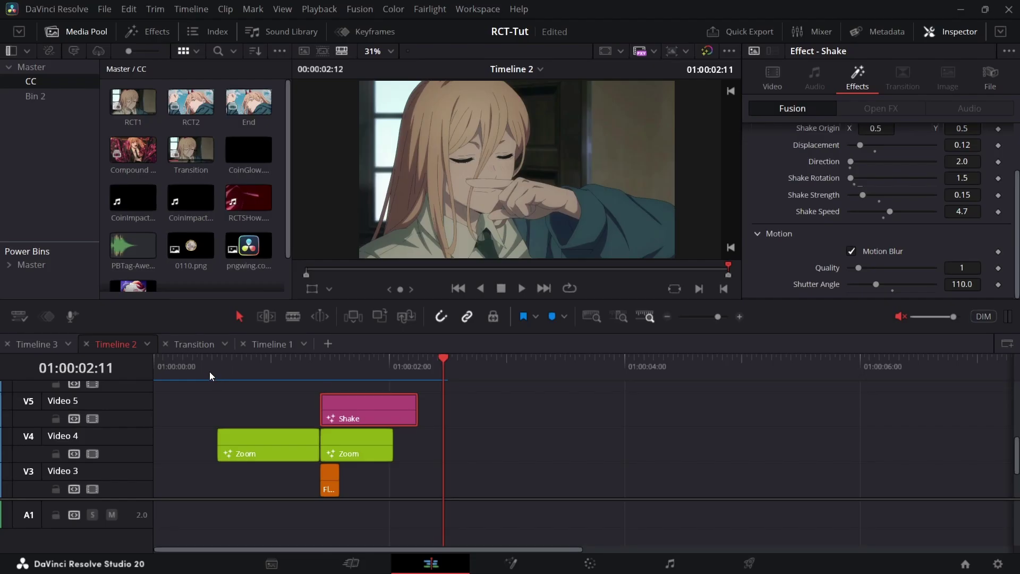
left_click(210, 376)
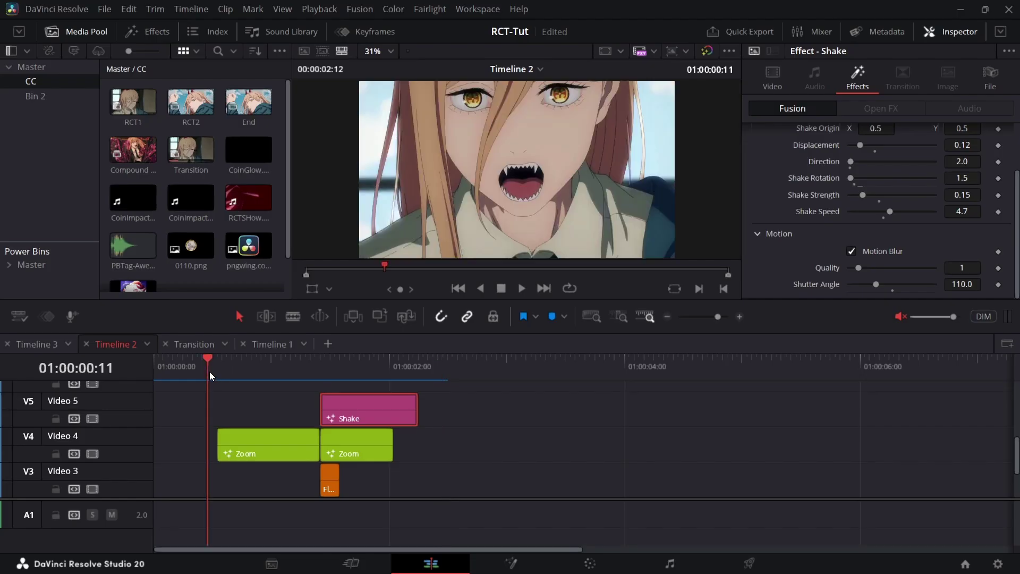
key("space")
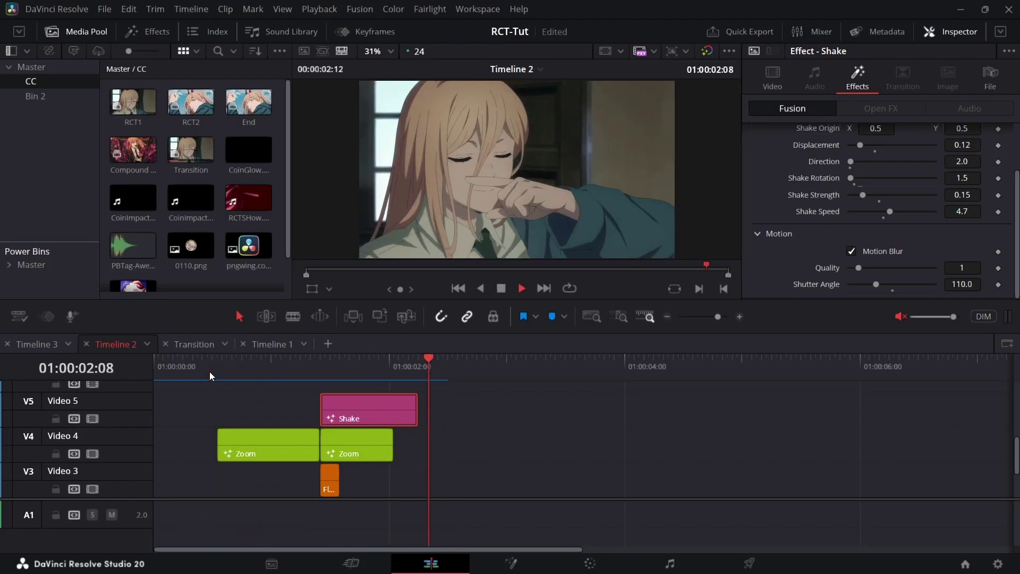
left_click(196, 373)
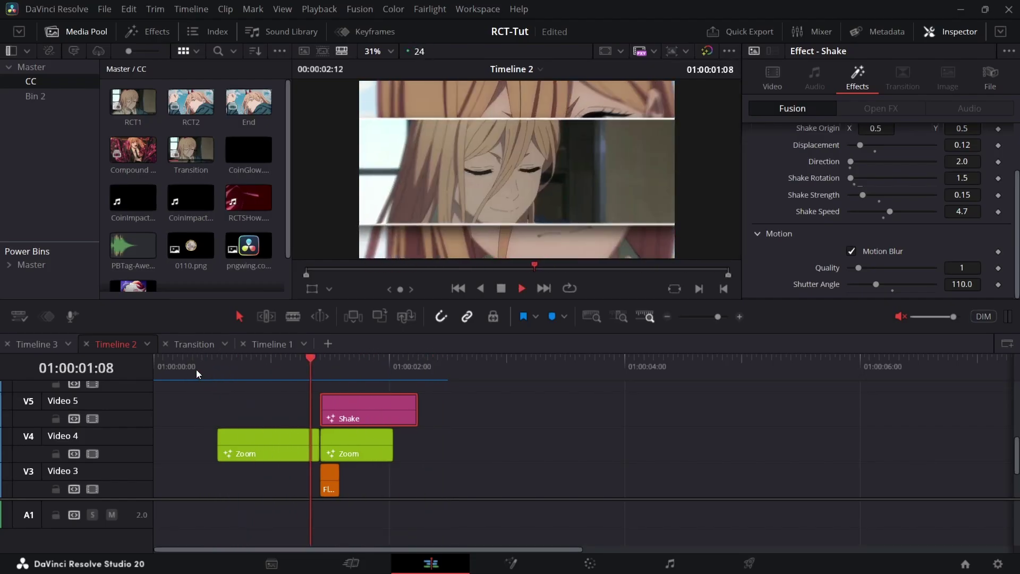
left_click(213, 367)
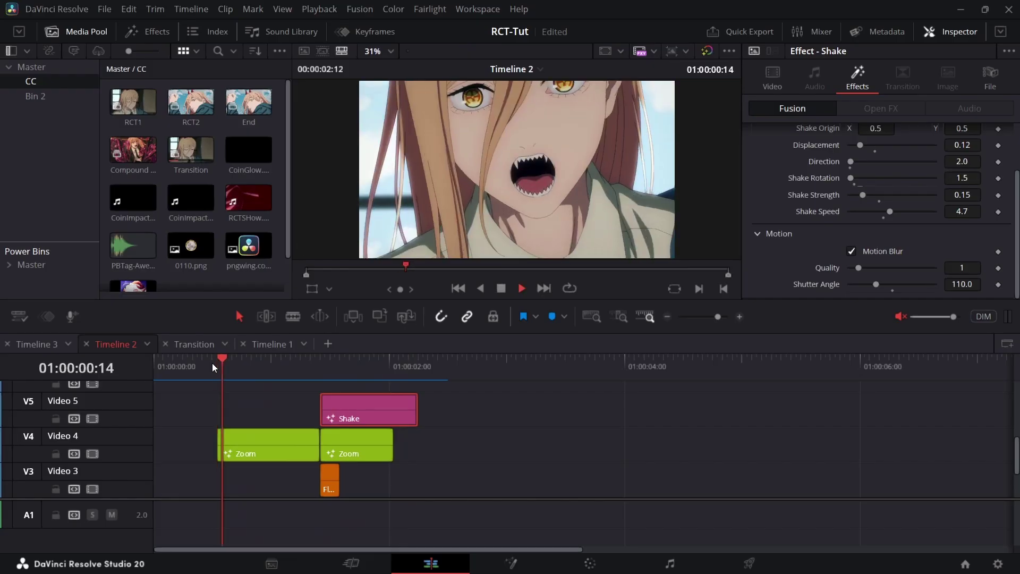
key("space")
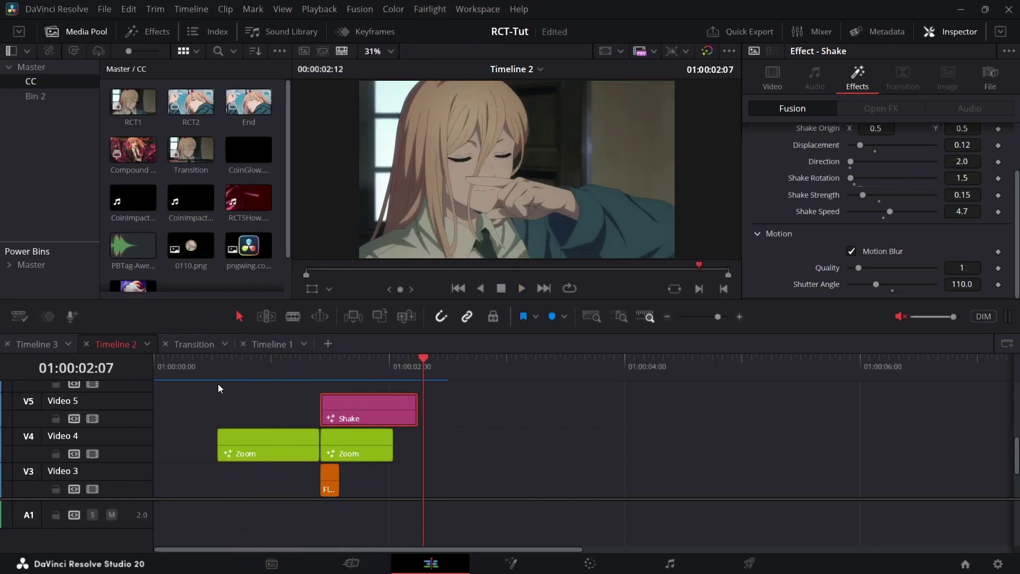
left_click(209, 370)
key("space")
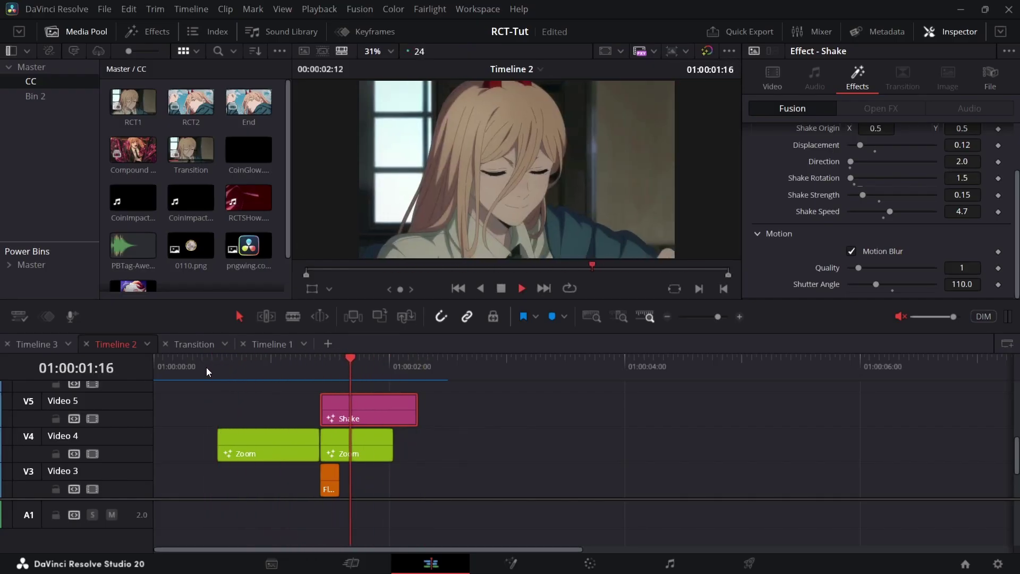
left_click_drag(234, 370, 391, 366)
left_click(179, 371)
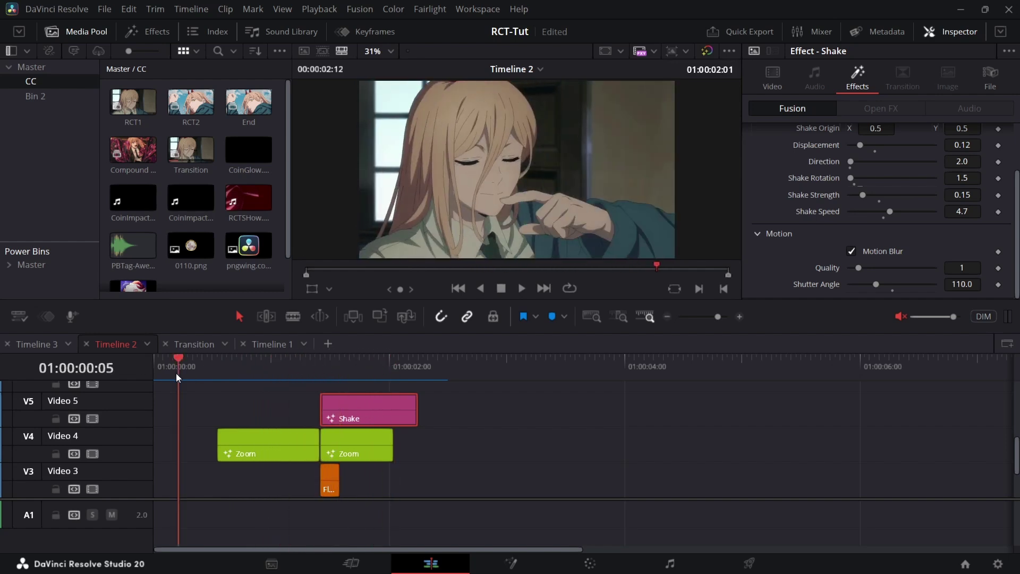
key("Home")
key("space")
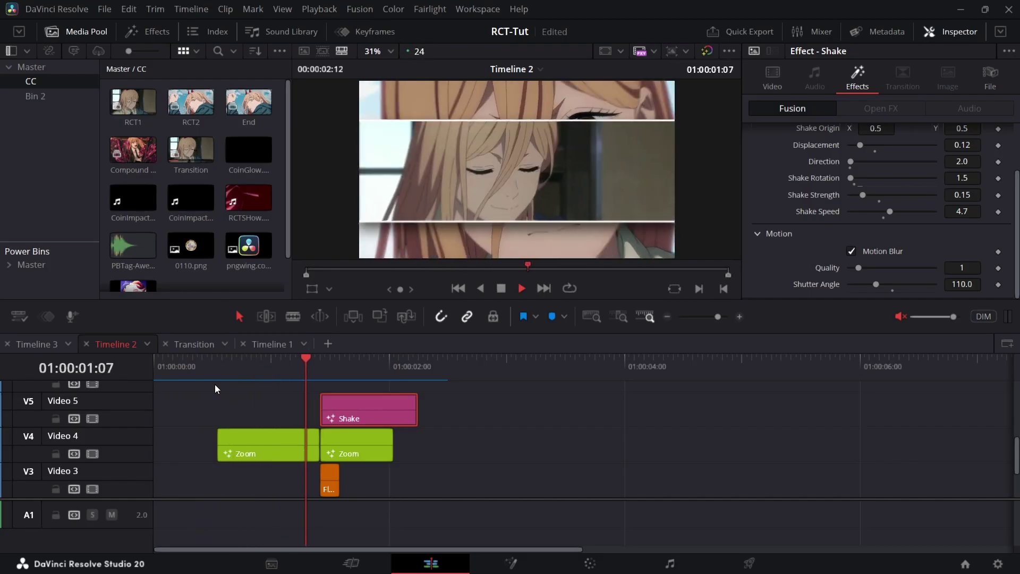
key("space")
left_click_drag(254, 376, 365, 382)
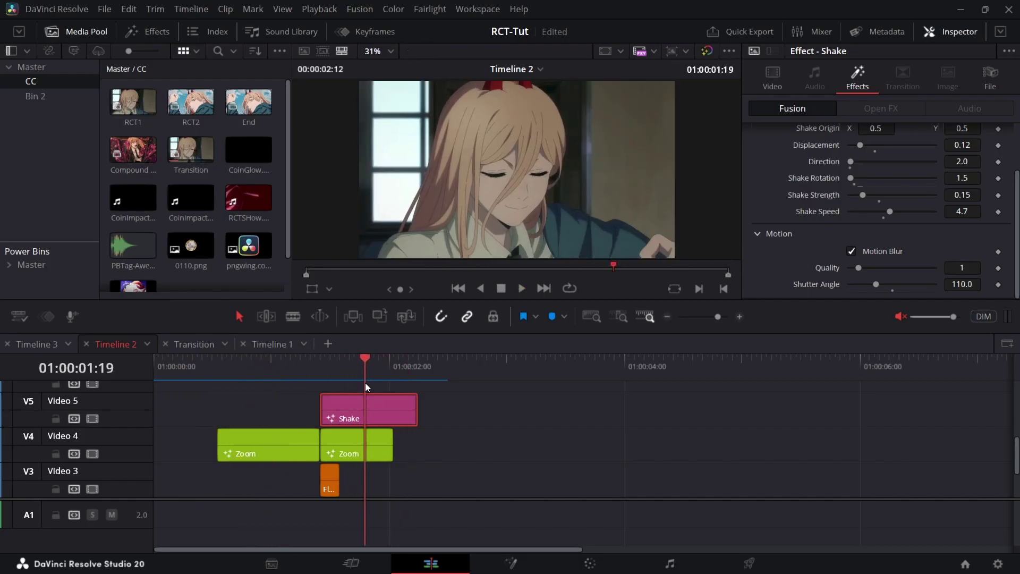
Step: Select the second Zoom clip on V4, reveal its Curve graph, and scrub through the cut
left_click(350, 443)
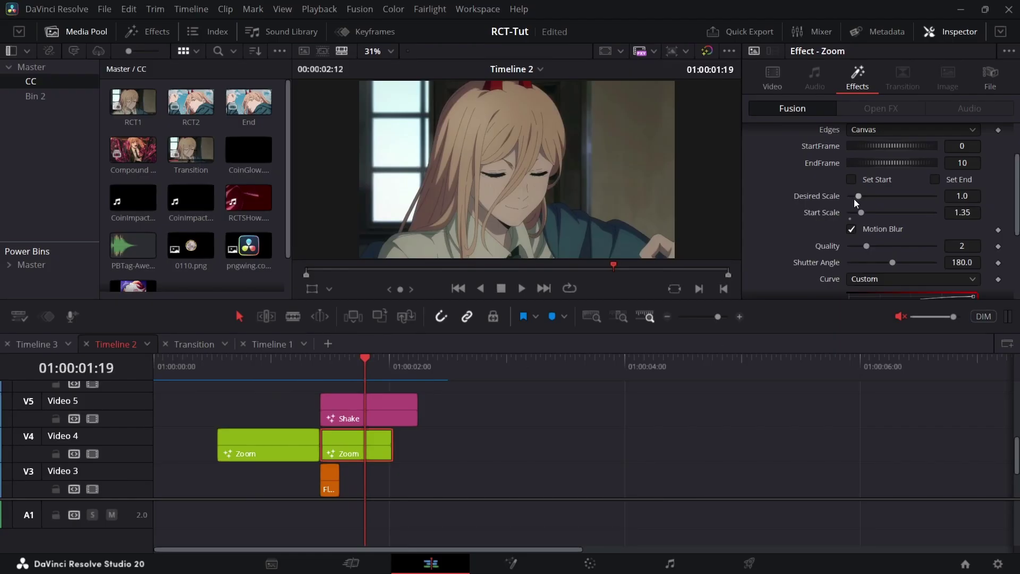
scroll(799, 243, "down", 5)
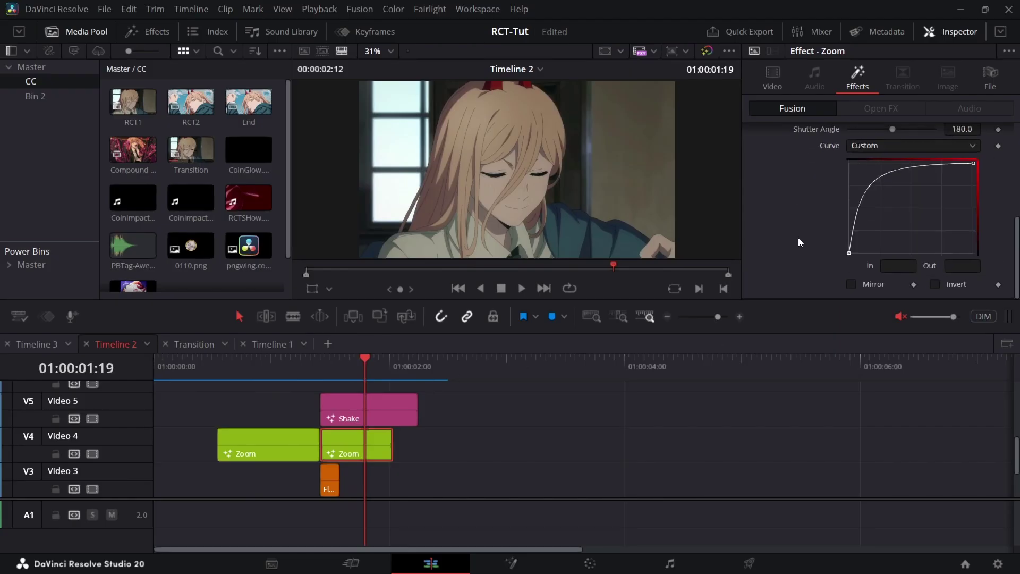
left_click(330, 372)
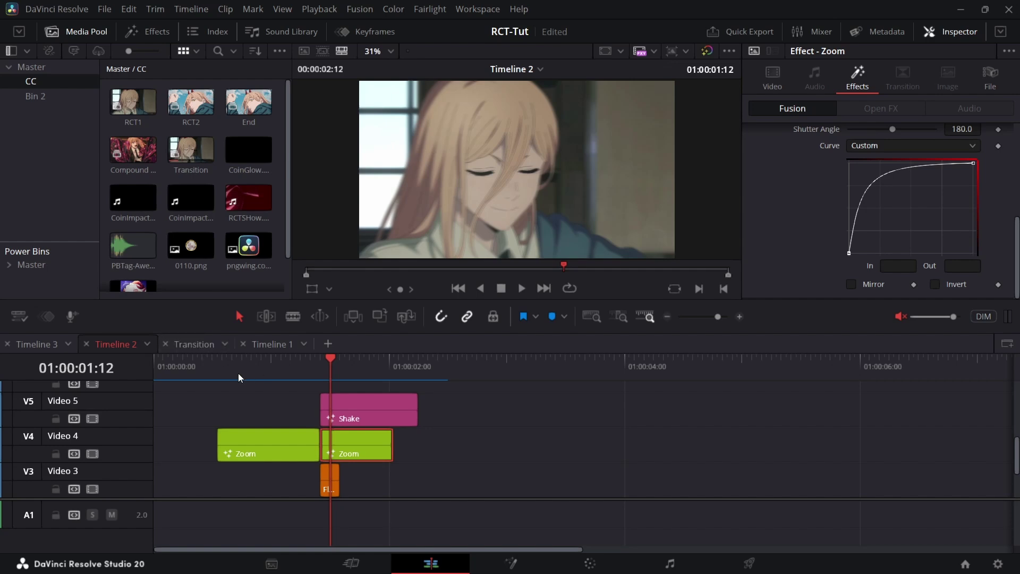
left_click_drag(238, 371, 416, 379)
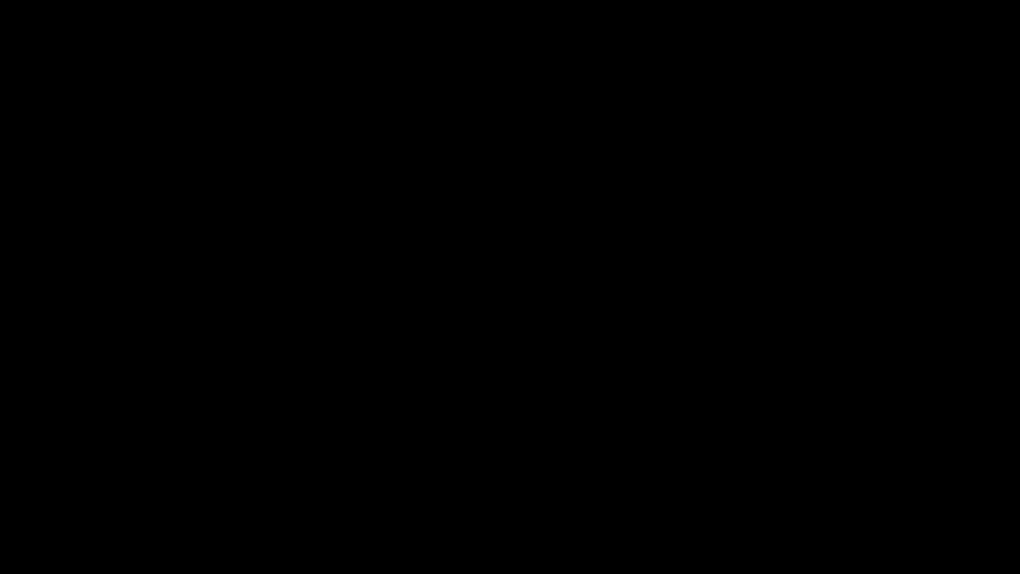